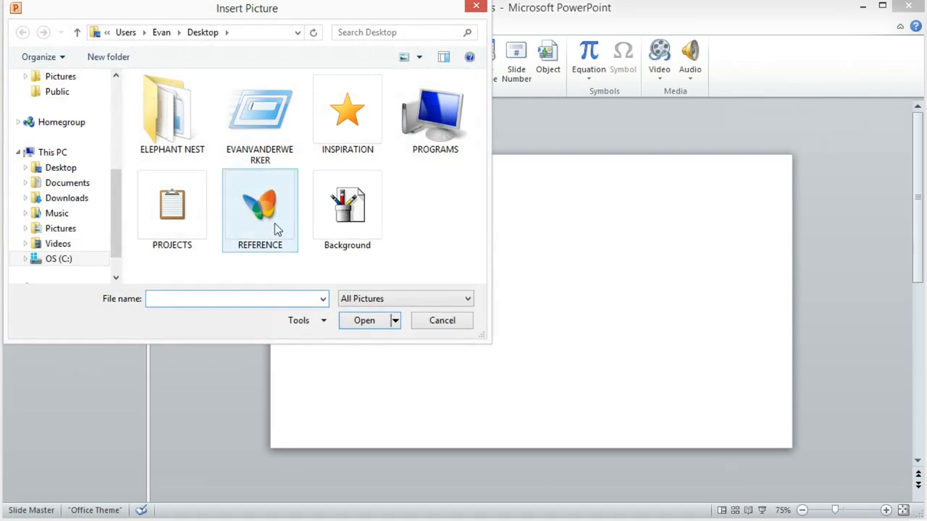
Insert the Background picture into the slide master and return to the normal slide view
{"action": "double_click", "coordinate": [346, 207]}
{"action": "left_click", "coordinate": [251, 180]}
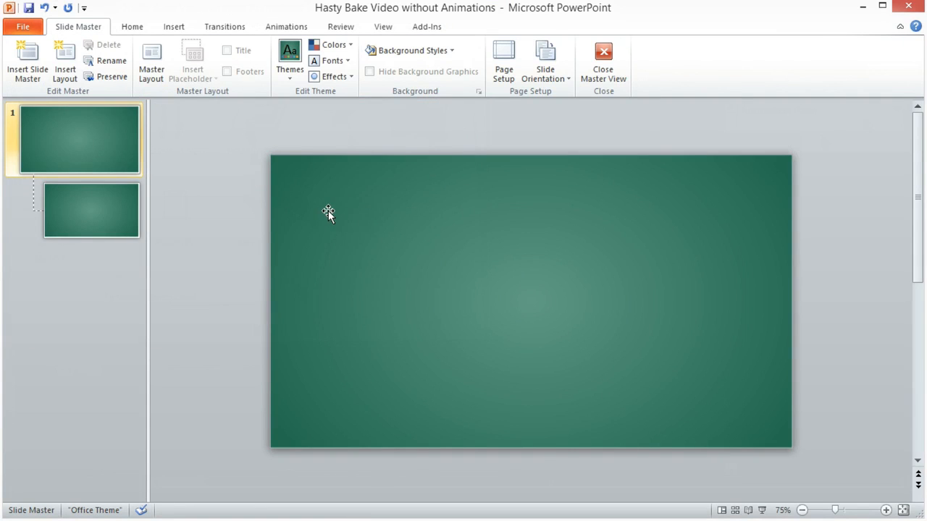
{"action": "left_click", "coordinate": [384, 27]}
{"action": "left_click", "coordinate": [26, 58]}
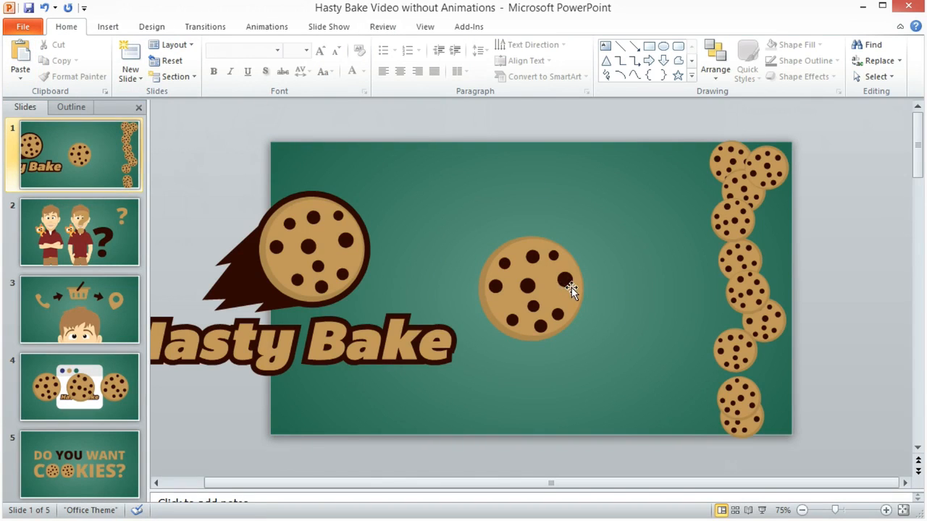
Give the plain cookie base at the centre of slide 1 a Fly In entrance animation from the left
{"action": "left_click_drag", "start_coordinate": [572, 299], "coordinate": [490, 207]}
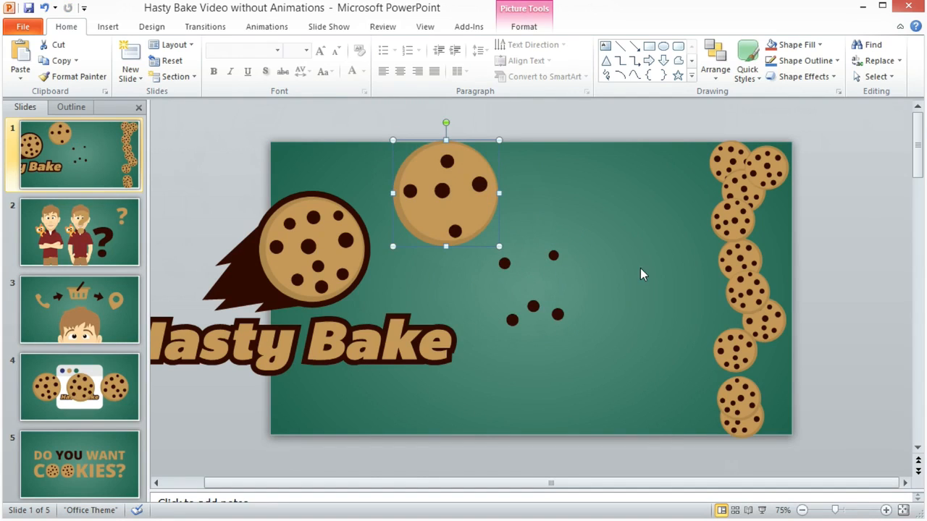
{"action": "key", "text": "ctrl+z"}
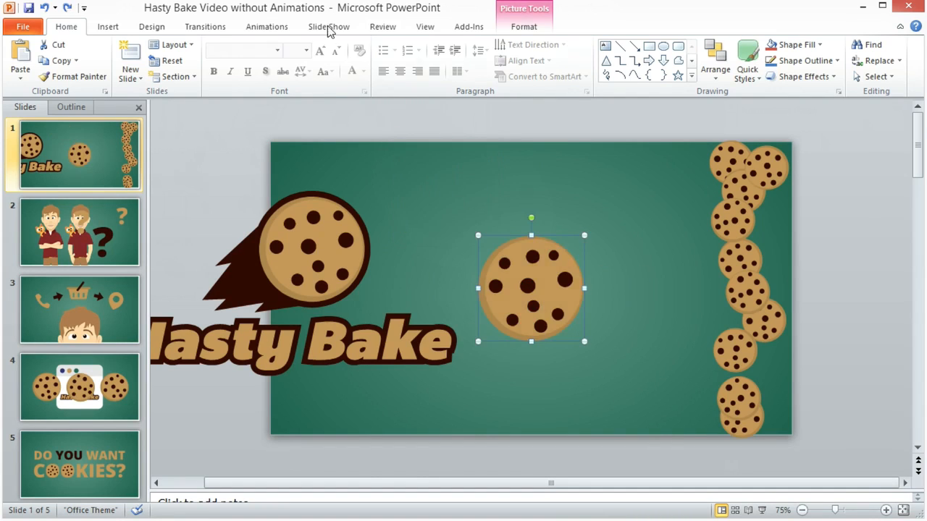
{"action": "left_click", "coordinate": [255, 32]}
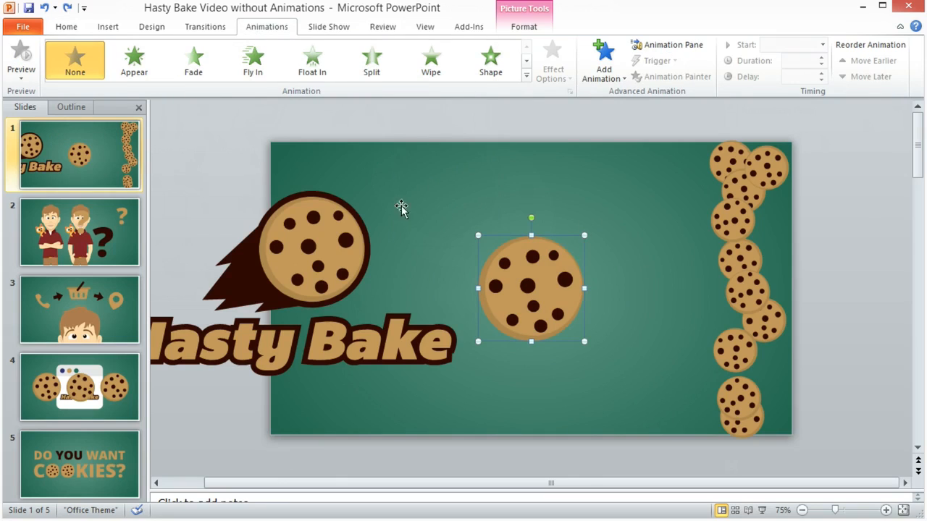
{"action": "left_click", "coordinate": [253, 62]}
{"action": "left_click", "coordinate": [553, 65]}
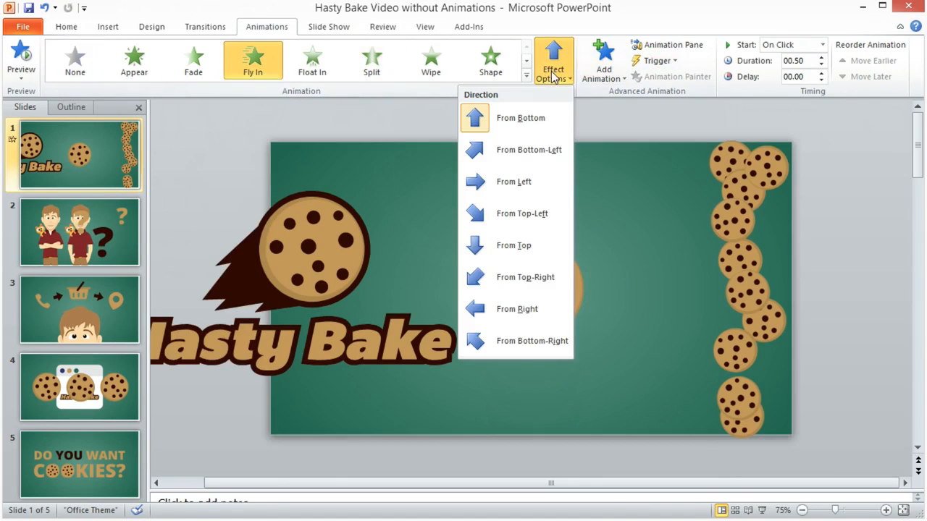
{"action": "left_click", "coordinate": [533, 186]}
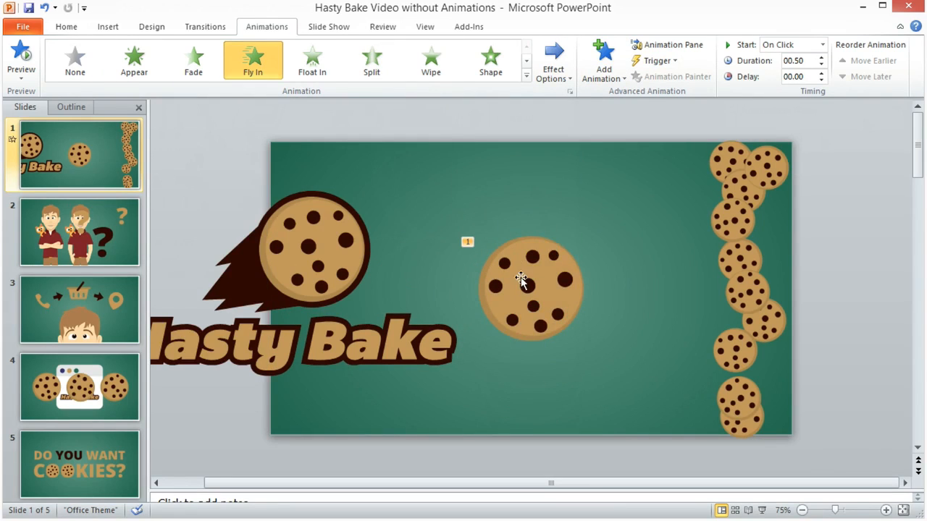
Apply a Fade entrance animation to the five separate chocolate chips on the centre cookie, excluding the cookie base
{"action": "left_click_drag", "start_coordinate": [450, 199], "coordinate": [615, 380]}
{"action": "left_click", "coordinate": [473, 199]}
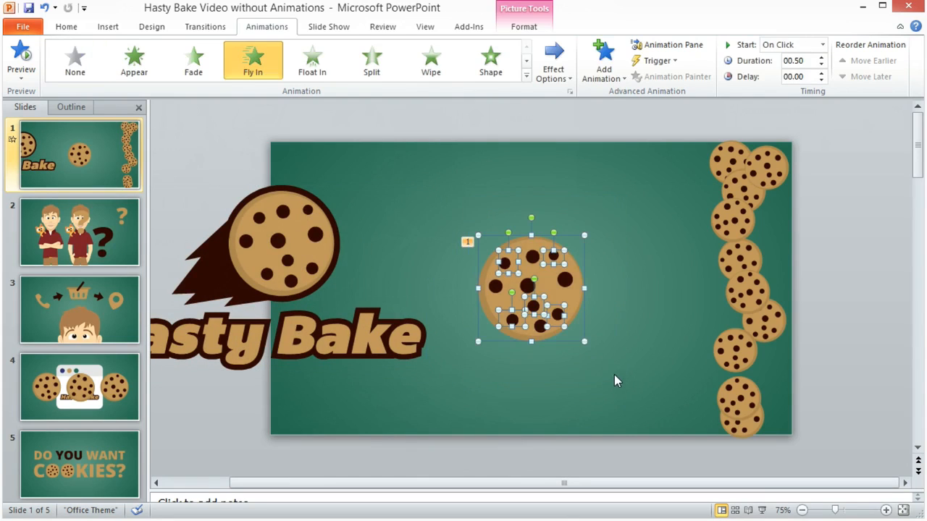
{"action": "left_click", "coordinate": [563, 285], "text": "shift"}
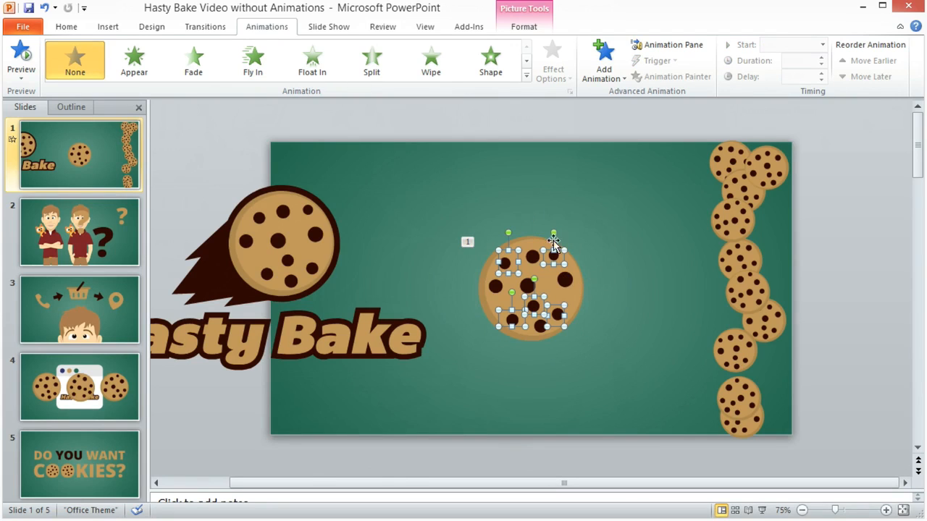
{"action": "left_click", "coordinate": [575, 288], "text": "shift"}
{"action": "left_click", "coordinate": [572, 286], "text": "shift"}
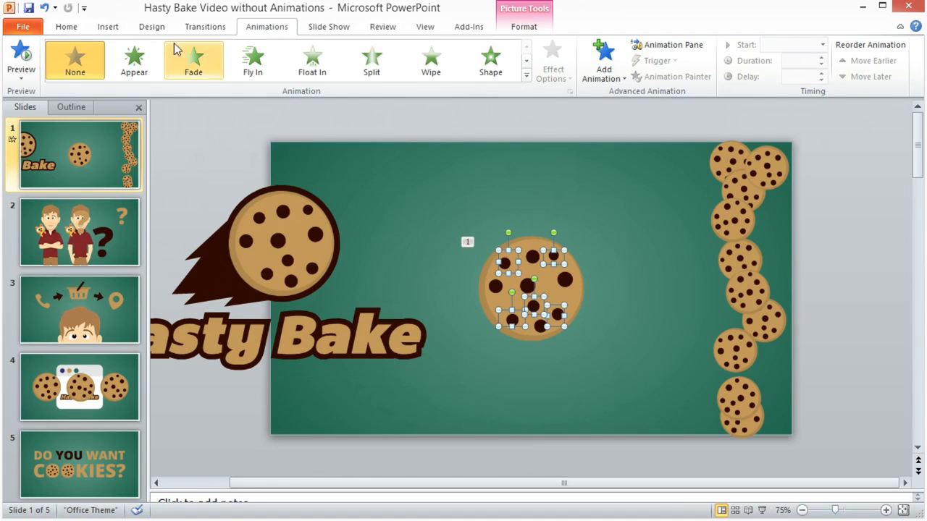
{"action": "left_click", "coordinate": [207, 69]}
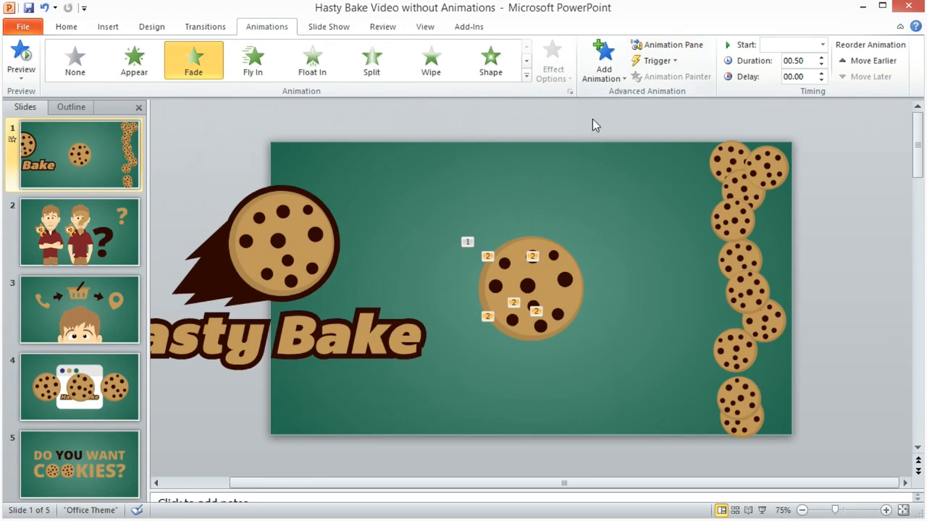
Move the Hasty Bake logo to the centre of the slide and animate it with Fly In from the left
{"action": "left_click_drag", "start_coordinate": [289, 224], "coordinate": [535, 221]}
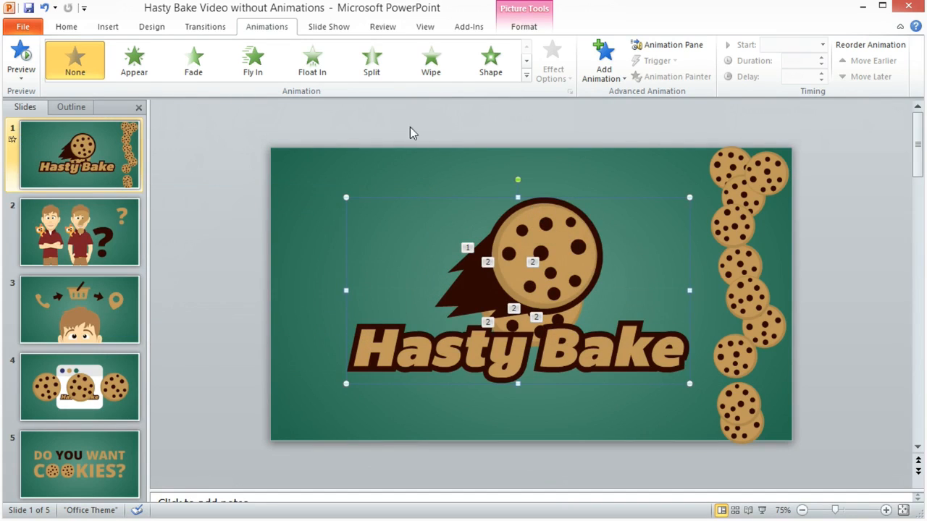
{"action": "left_click", "coordinate": [267, 67]}
{"action": "left_click", "coordinate": [562, 81]}
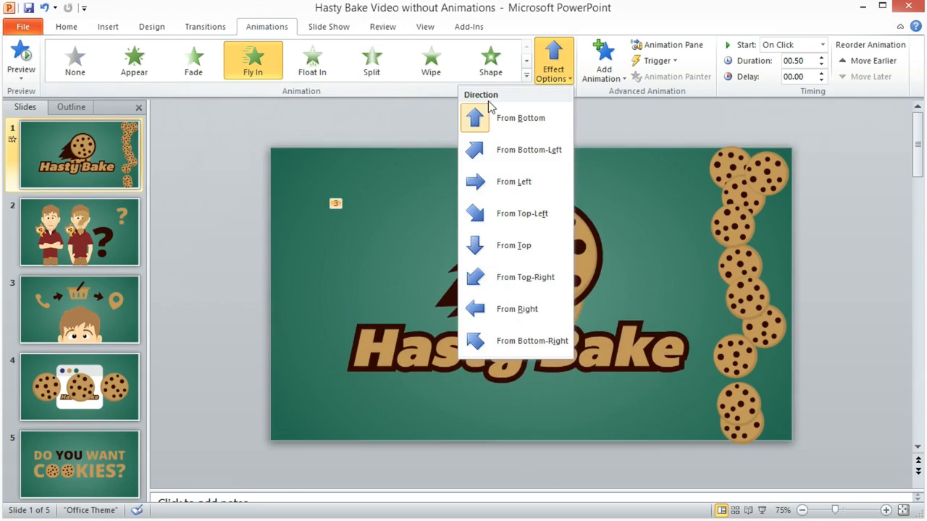
{"action": "left_click", "coordinate": [484, 181]}
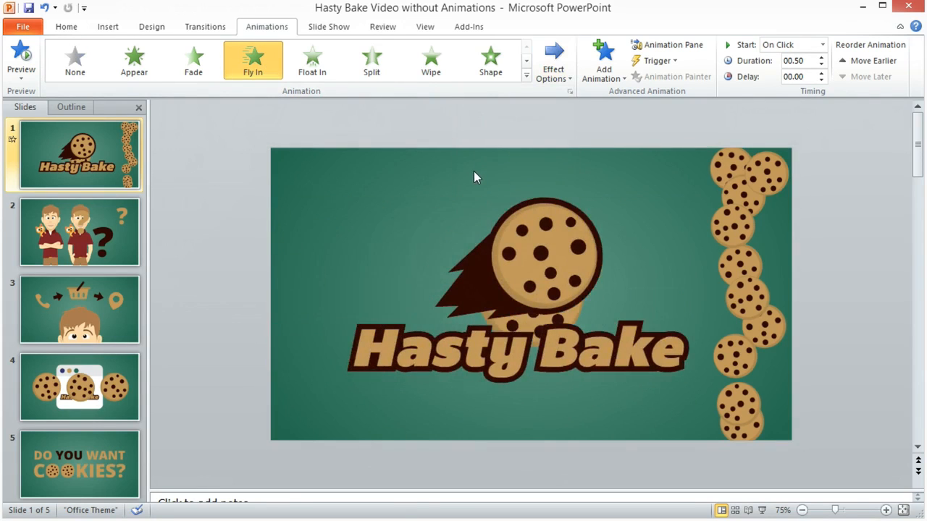
Move the column of small cookies off the slide's right edge and add a Fly In animation from the left to them
{"action": "left_click_drag", "start_coordinate": [681, 127], "coordinate": [819, 464]}
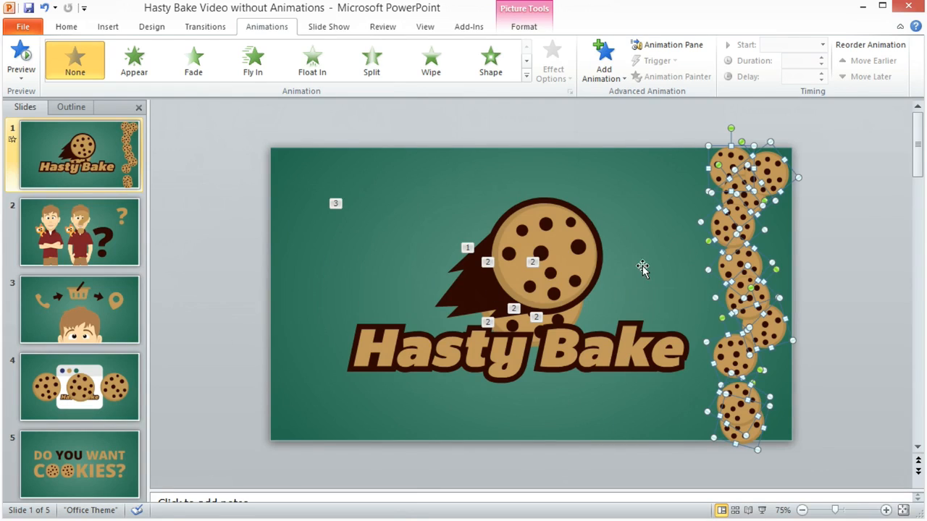
{"action": "left_click_drag", "start_coordinate": [761, 225], "coordinate": [825, 228]}
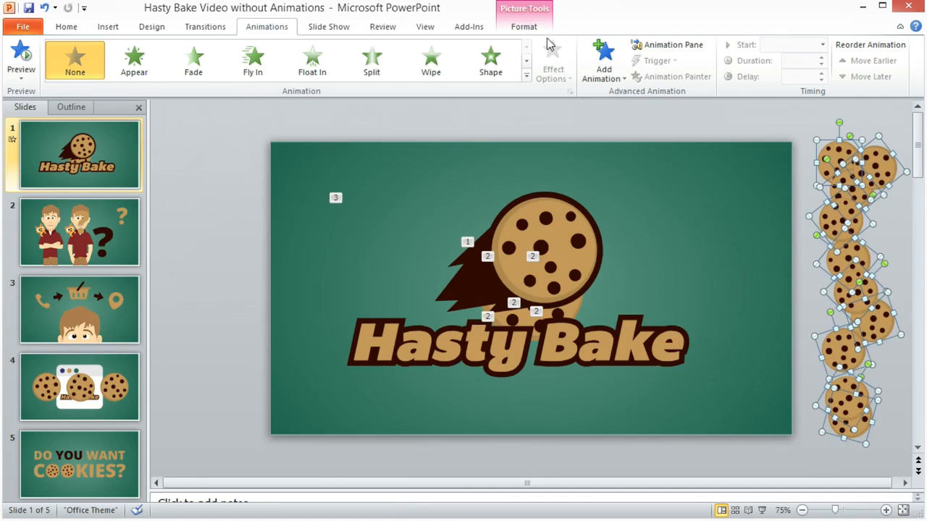
{"action": "left_click", "coordinate": [604, 64]}
{"action": "left_click", "coordinate": [466, 123]}
{"action": "left_click", "coordinate": [555, 72]}
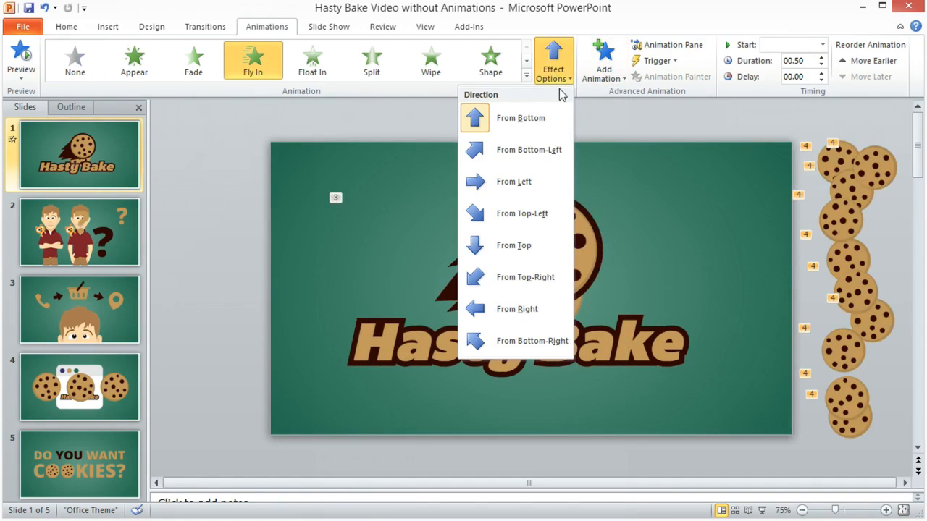
{"action": "left_click", "coordinate": [528, 181]}
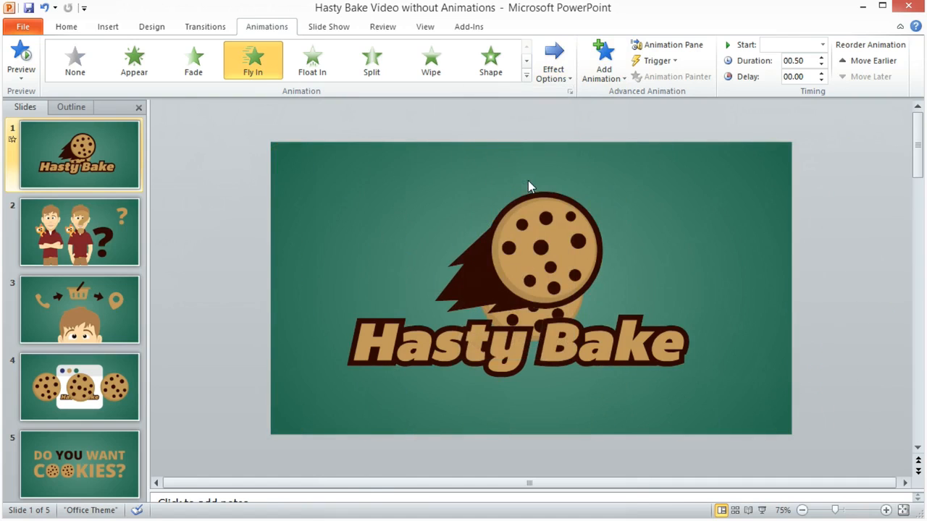
Show the Animation Pane for slide 1
{"action": "left_click", "coordinate": [239, 202]}
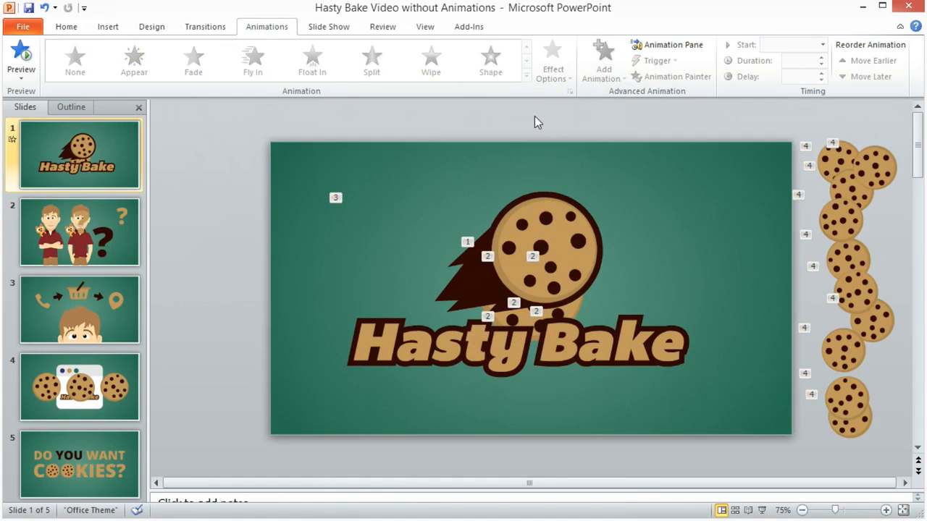
{"action": "left_click", "coordinate": [849, 265]}
{"action": "left_click", "coordinate": [661, 43]}
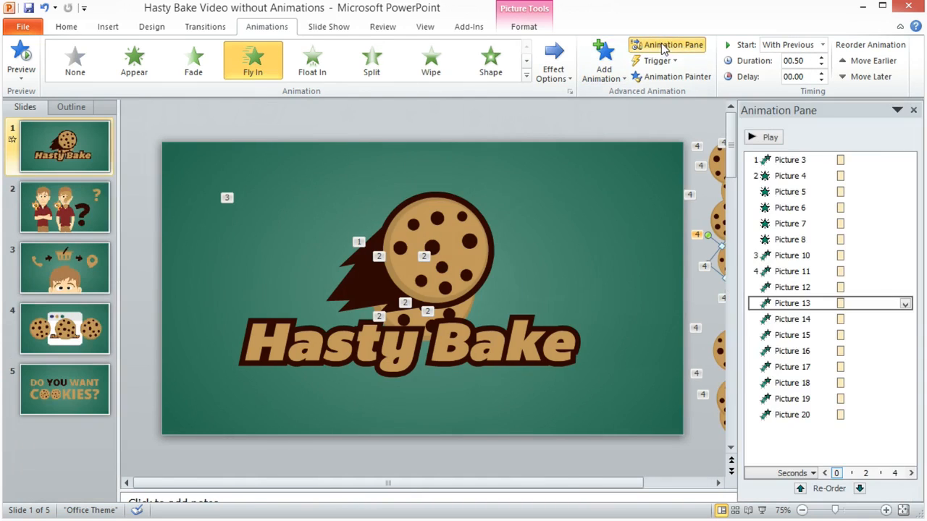
Widen the Animation Pane and set Picture 3's animation to start After Previous with a delay of 01.00
{"action": "left_click", "coordinate": [803, 160]}
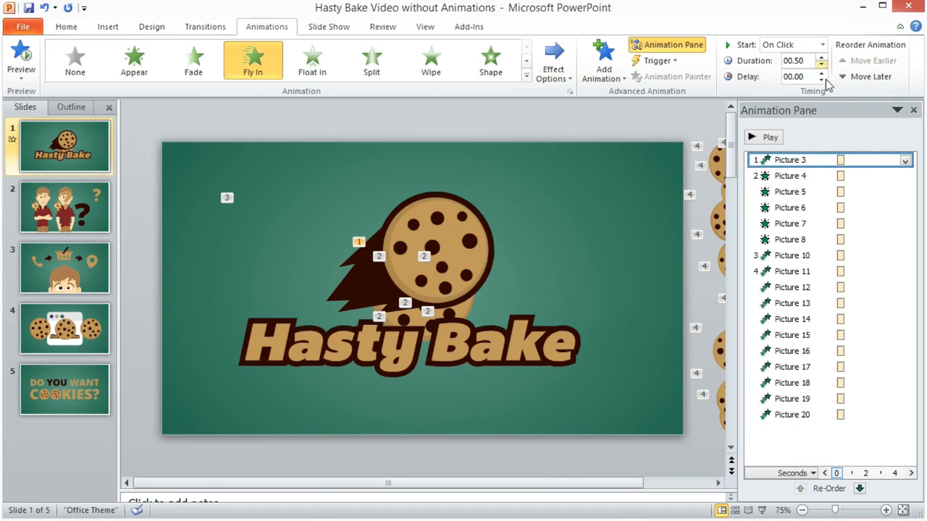
{"action": "left_click_drag", "start_coordinate": [737, 192], "coordinate": [630, 194]}
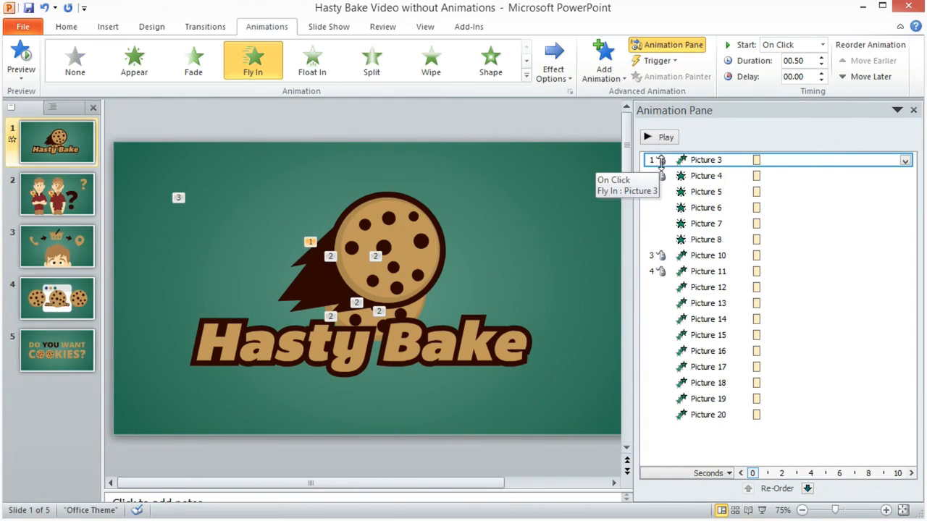
{"action": "left_click", "coordinate": [823, 45]}
{"action": "left_click", "coordinate": [788, 86]}
{"action": "left_click", "coordinate": [821, 73]}
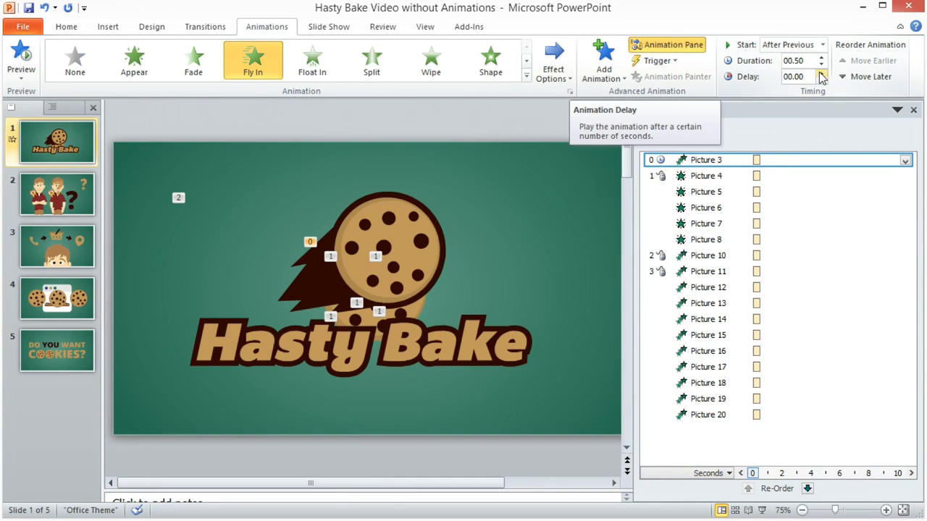
{"action": "left_click", "coordinate": [821, 72]}
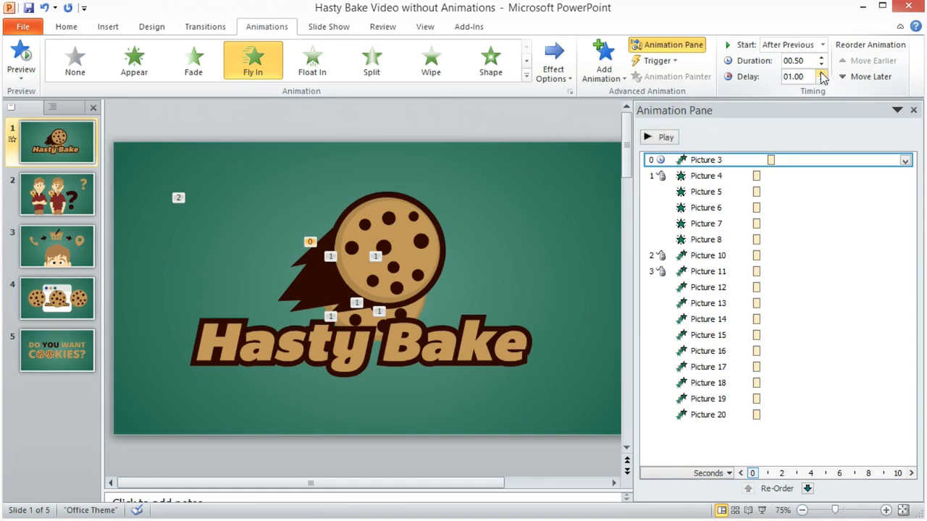
Set the Fade animations of Picture 4 through Picture 8 to start After Previous with a duration of 00.25
{"action": "left_click", "coordinate": [657, 176]}
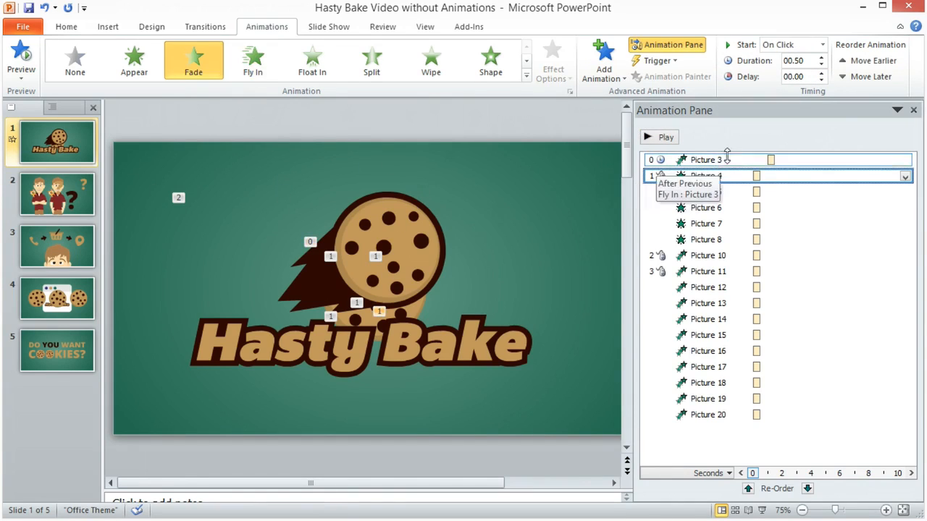
{"action": "left_click", "coordinate": [712, 240], "text": "shift"}
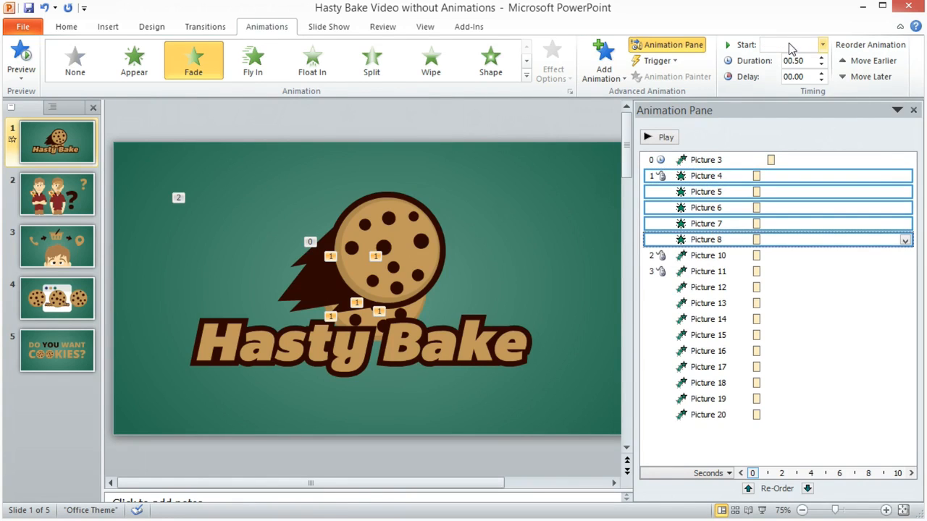
{"action": "left_click", "coordinate": [823, 44]}
{"action": "left_click", "coordinate": [783, 87]}
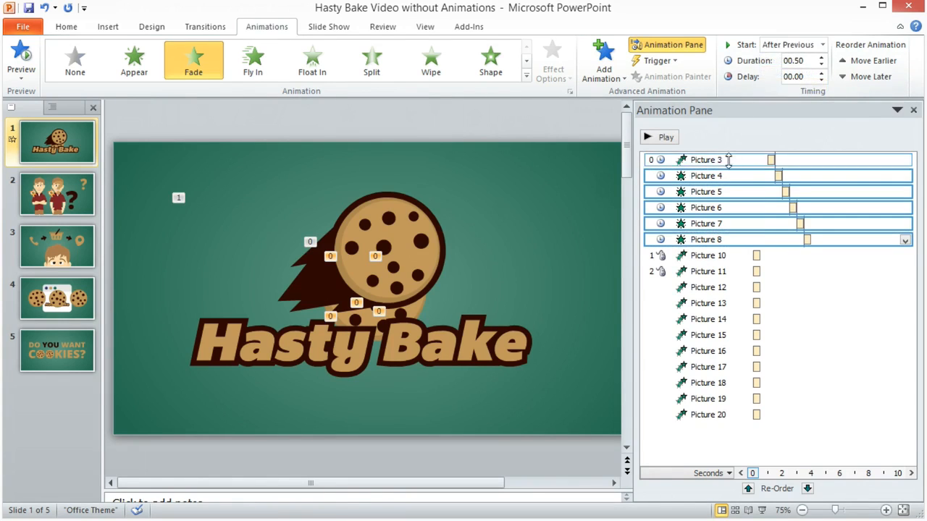
{"action": "left_click", "coordinate": [821, 65]}
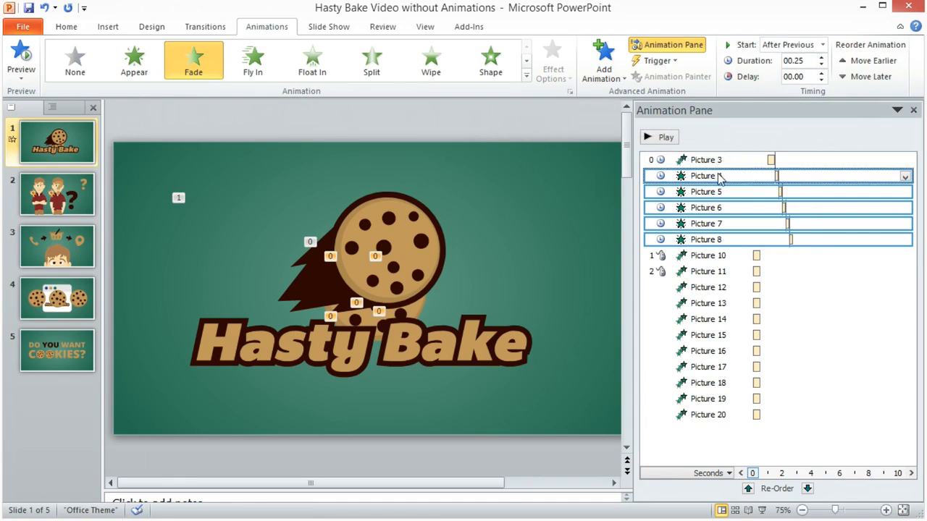
Set the delay of Picture 4's Fade animation to 02.00
{"action": "left_click", "coordinate": [820, 72]}
{"action": "left_click", "coordinate": [821, 73]}
{"action": "left_click", "coordinate": [820, 73]}
{"action": "left_click", "coordinate": [820, 73]}
{"action": "left_click", "coordinate": [820, 73]}
{"action": "left_click", "coordinate": [821, 73]}
{"action": "left_click", "coordinate": [820, 72]}
{"action": "left_click", "coordinate": [821, 72]}
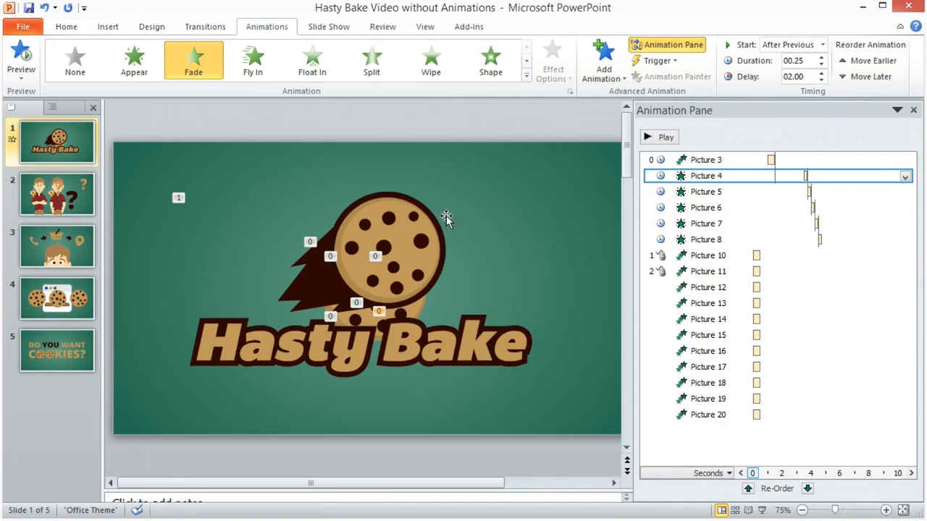
Set the logo's Fly In animation (Picture 10) to start After Previous with a delay of 03.00 and a duration of 00.75
{"action": "left_click", "coordinate": [178, 198]}
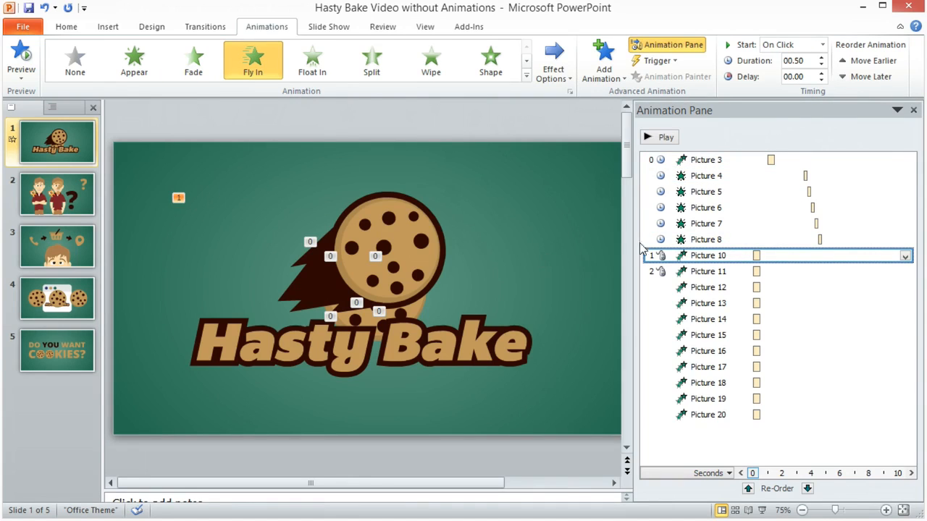
{"action": "left_click", "coordinate": [797, 46]}
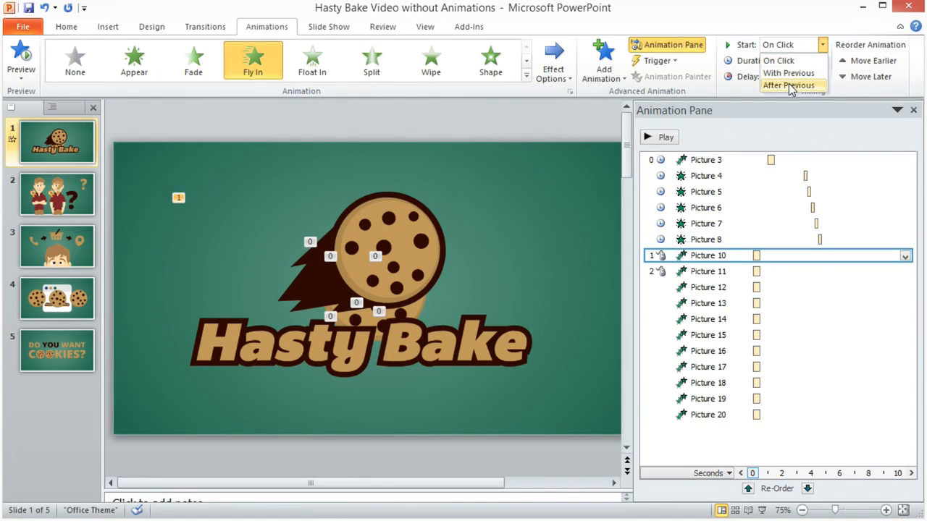
{"action": "left_click", "coordinate": [789, 85]}
{"action": "left_click", "coordinate": [822, 73]}
{"action": "left_click", "coordinate": [822, 73]}
{"action": "left_click", "coordinate": [822, 73]}
{"action": "double_click", "coordinate": [822, 73]}
{"action": "double_click", "coordinate": [822, 73]}
{"action": "left_click", "coordinate": [822, 73]}
{"action": "double_click", "coordinate": [822, 73]}
{"action": "left_click", "coordinate": [822, 73]}
{"action": "left_click", "coordinate": [822, 73]}
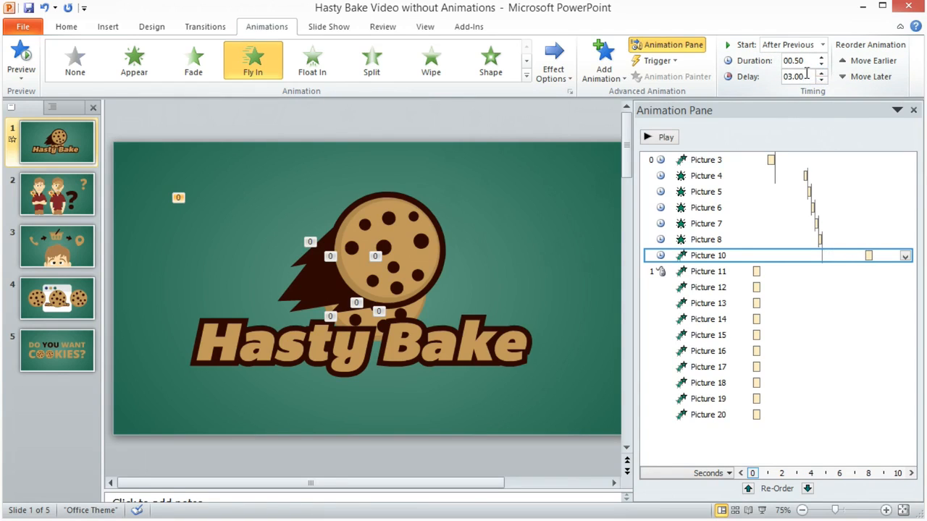
{"action": "left_click", "coordinate": [822, 58]}
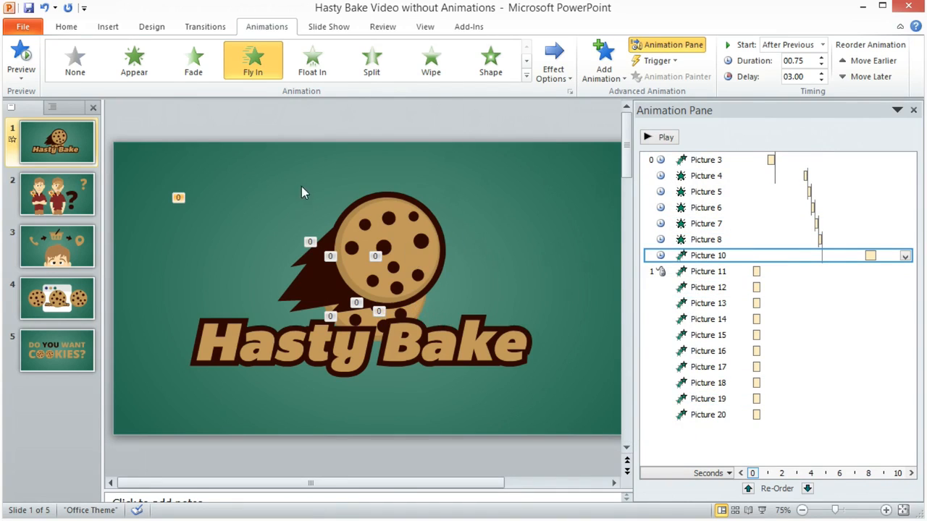
Add a Fade exit animation to the cookie and its chips, Picture 3 to Picture 8, ordered before the logo's Fly In
{"action": "left_click_drag", "start_coordinate": [249, 159], "coordinate": [472, 408]}
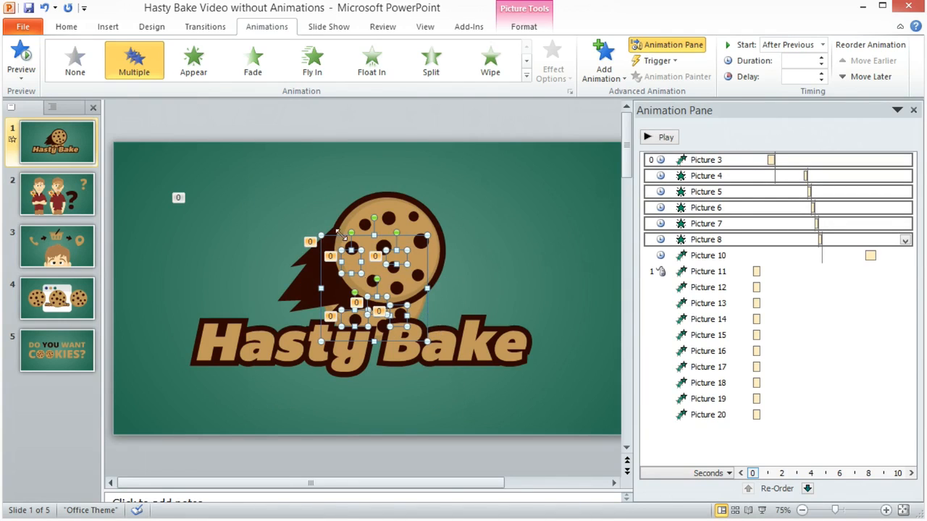
{"action": "left_click", "coordinate": [598, 77]}
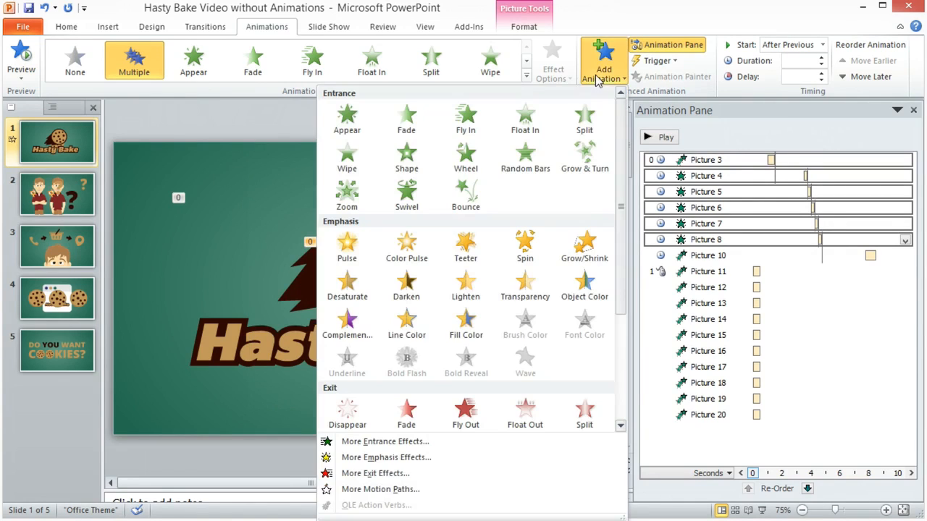
{"action": "left_click", "coordinate": [418, 415]}
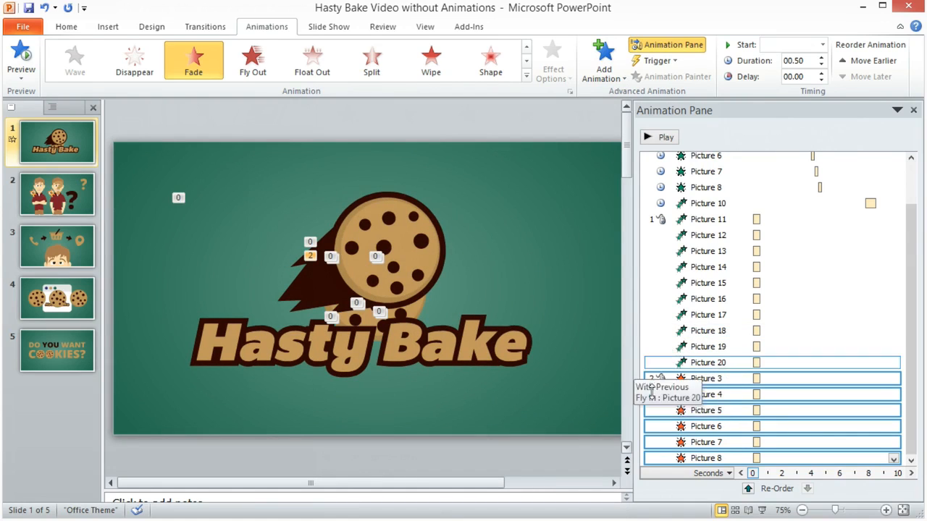
{"action": "left_click_drag", "start_coordinate": [705, 375], "coordinate": [715, 199]}
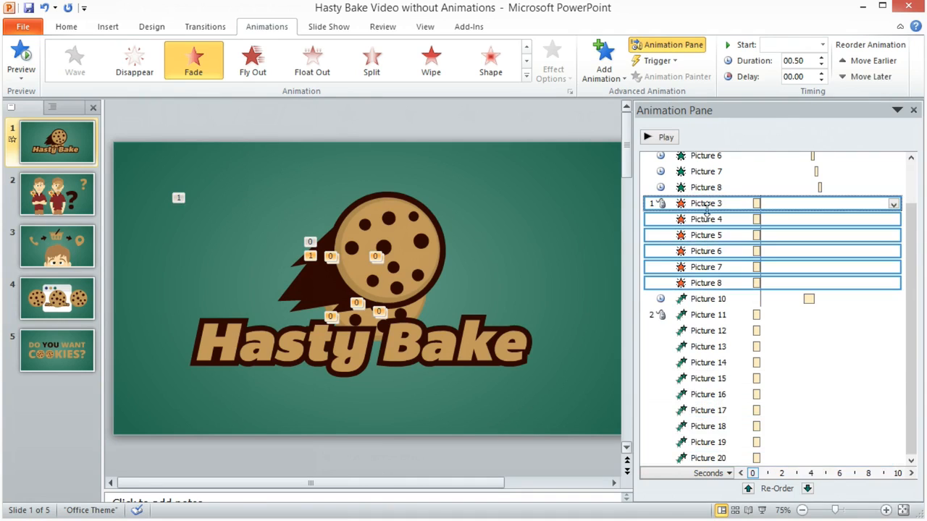
Set Picture 3's Fade exit to start After Previous and give the exits of Picture 3 to Picture 8 a 00.75 duration
{"action": "left_click", "coordinate": [795, 48]}
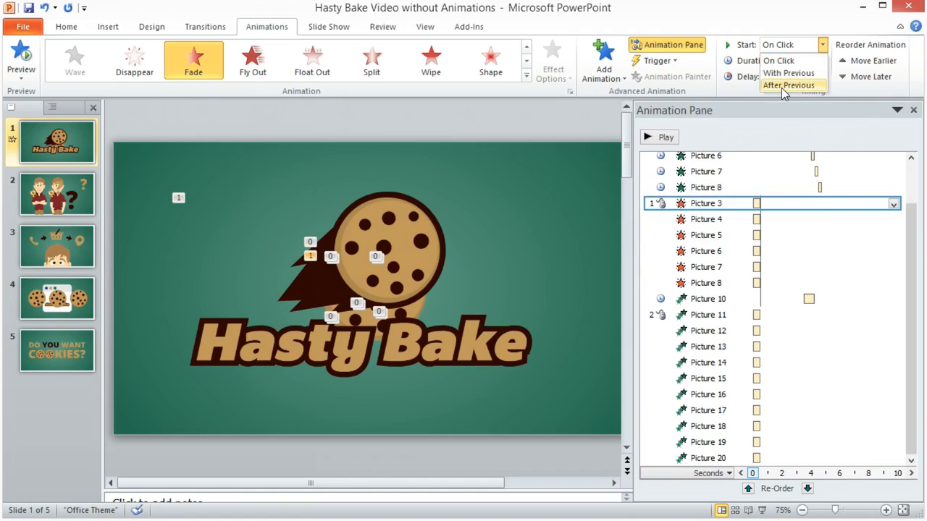
{"action": "left_click", "coordinate": [782, 88]}
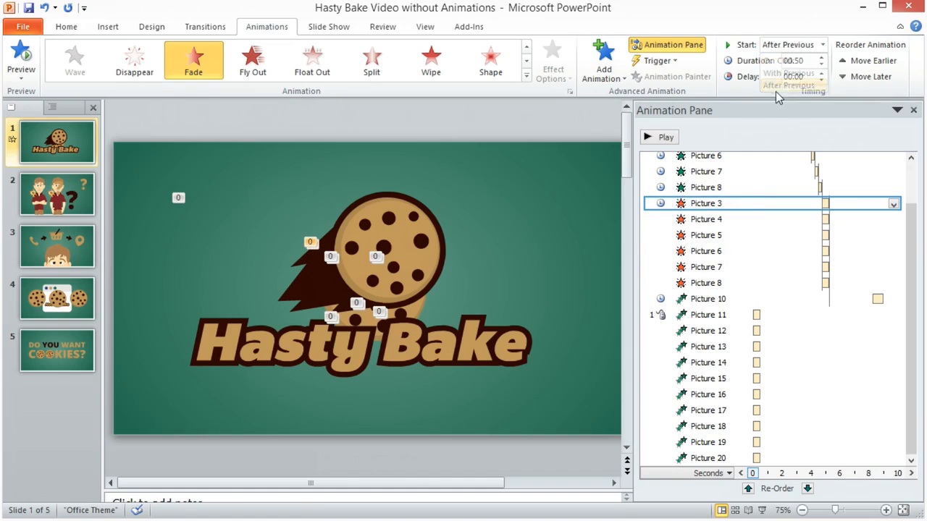
{"action": "left_click", "coordinate": [735, 282], "text": "shift"}
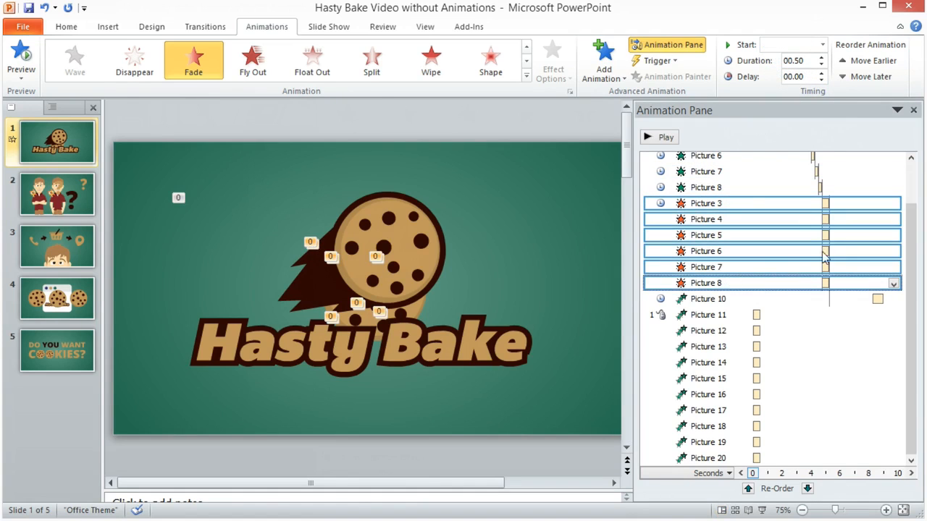
{"action": "left_click", "coordinate": [822, 59]}
Set the delay of Picture 3's Fade exit animation to 02.50
{"action": "left_click", "coordinate": [711, 205]}
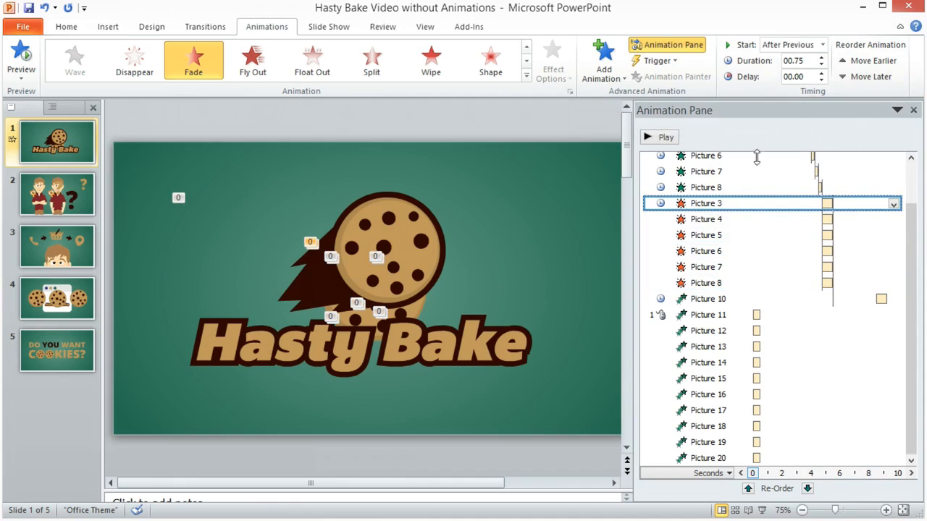
{"action": "left_click", "coordinate": [821, 73]}
{"action": "left_click", "coordinate": [822, 73]}
{"action": "left_click", "coordinate": [822, 73]}
{"action": "left_click", "coordinate": [822, 73]}
{"action": "left_click", "coordinate": [821, 73]}
{"action": "left_click", "coordinate": [821, 73]}
{"action": "left_click", "coordinate": [821, 73]}
{"action": "left_click", "coordinate": [821, 73]}
{"action": "left_click", "coordinate": [822, 73]}
{"action": "left_click", "coordinate": [821, 74]}
{"action": "left_click", "coordinate": [821, 73]}
{"action": "left_click", "coordinate": [821, 80]}
{"action": "left_click", "coordinate": [821, 80]}
{"action": "left_click", "coordinate": [822, 73]}
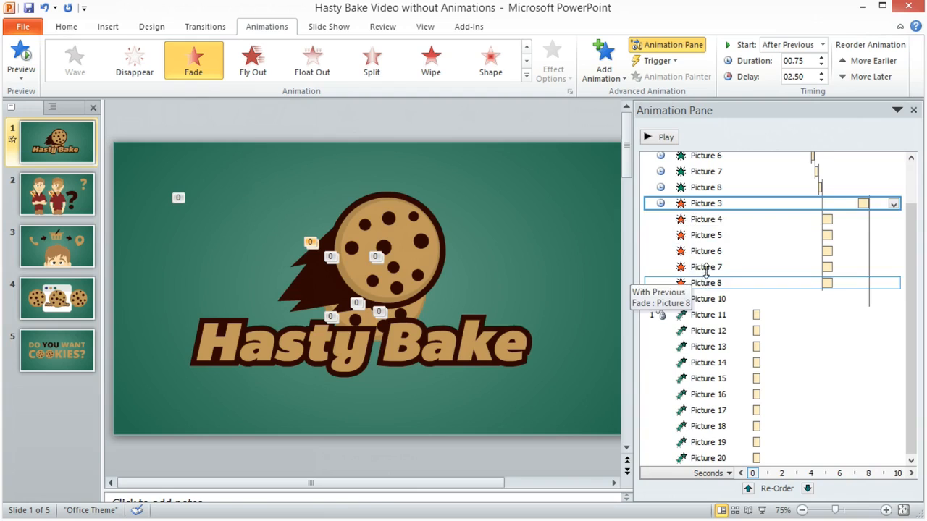
Set the Fade exit animations of Picture 4 through Picture 8 to start With Previous with a delay of 02.50
{"action": "left_click", "coordinate": [728, 219]}
{"action": "left_click", "coordinate": [725, 283], "text": "shift"}
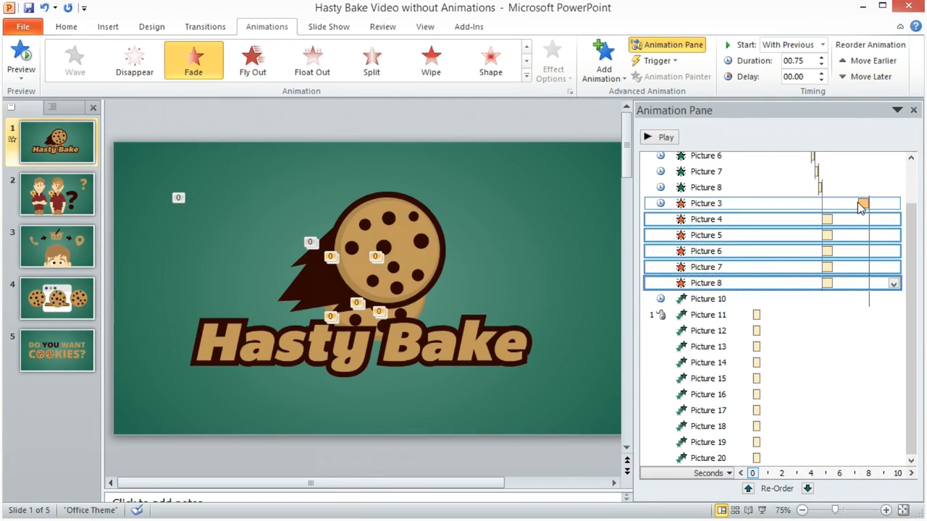
{"action": "left_click", "coordinate": [789, 45]}
{"action": "left_click", "coordinate": [772, 74]}
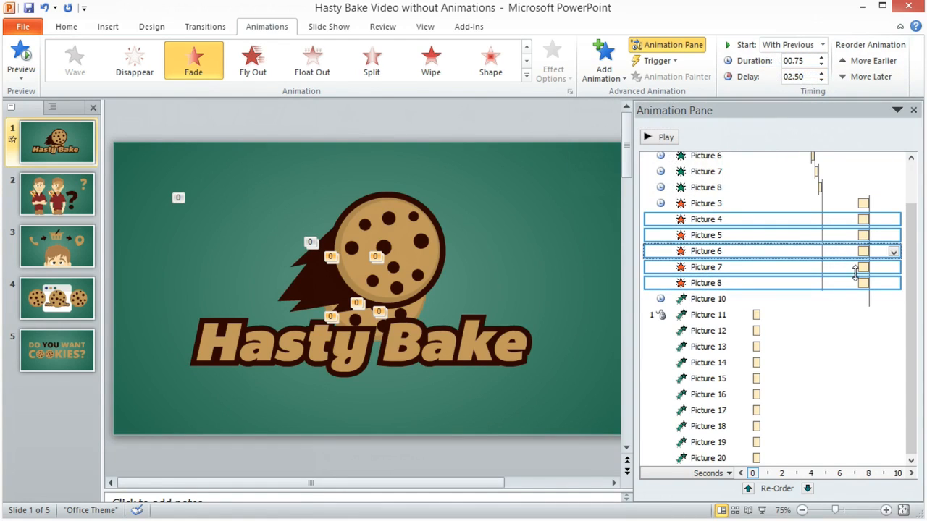
{"action": "left_click", "coordinate": [761, 298]}
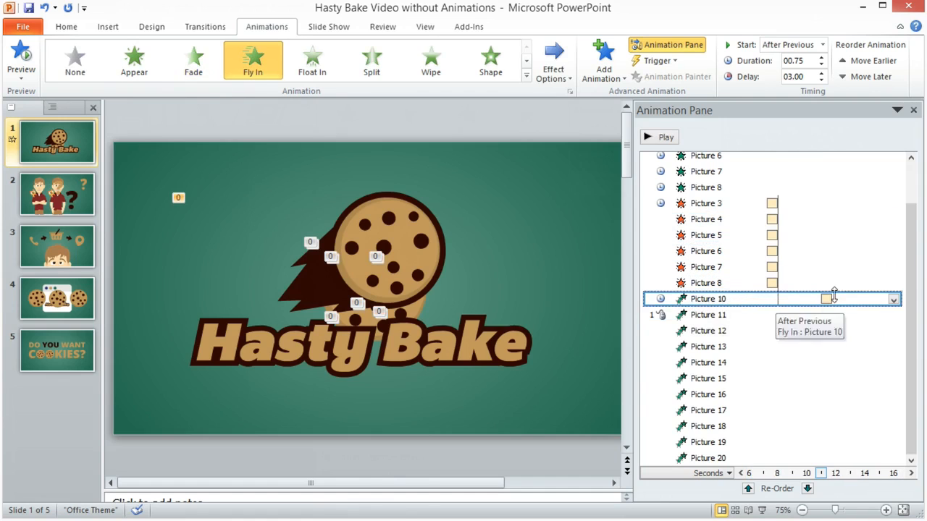
Set Picture 11's Fly In animation to start After Previous with a delay of 00.00
{"action": "left_click", "coordinate": [696, 315]}
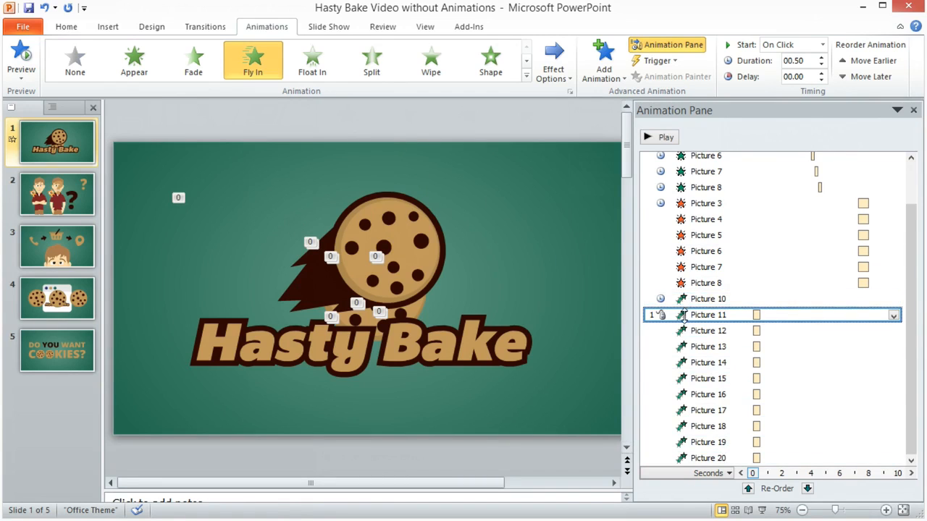
{"action": "left_click", "coordinate": [786, 45]}
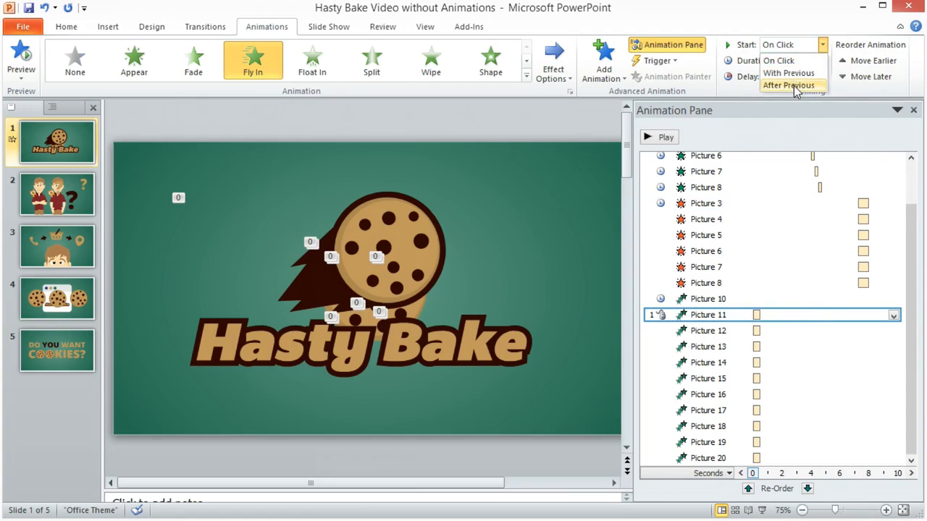
{"action": "left_click", "coordinate": [789, 85]}
{"action": "left_click", "coordinate": [822, 73]}
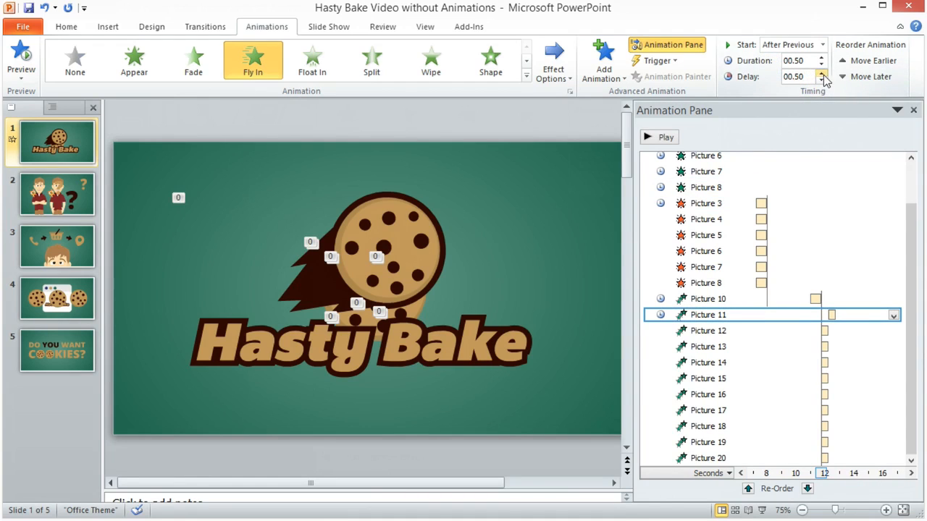
{"action": "left_click", "coordinate": [823, 73]}
{"action": "left_click", "coordinate": [822, 74]}
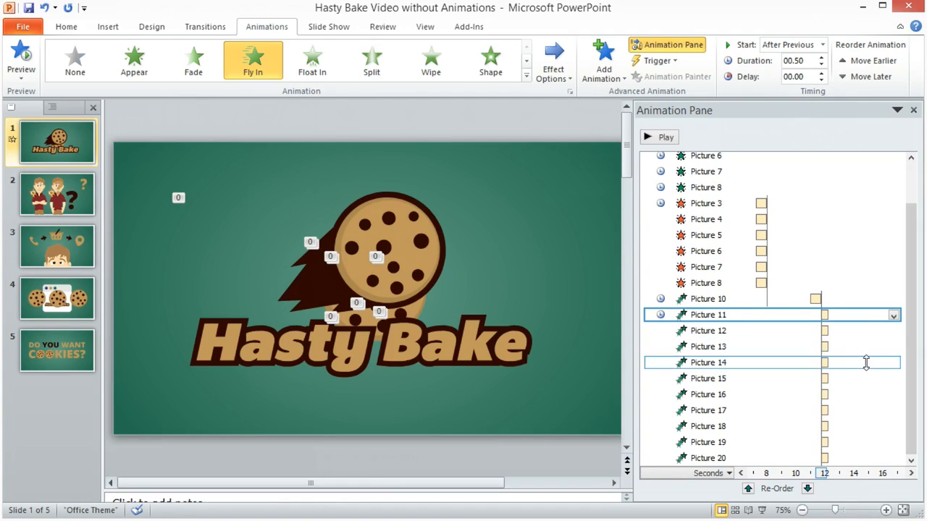
Set the duration of the Fly In animations of Picture 11 through Picture 20 to 01.50
{"action": "left_click", "coordinate": [911, 427]}
{"action": "left_click", "coordinate": [749, 458], "text": "shift"}
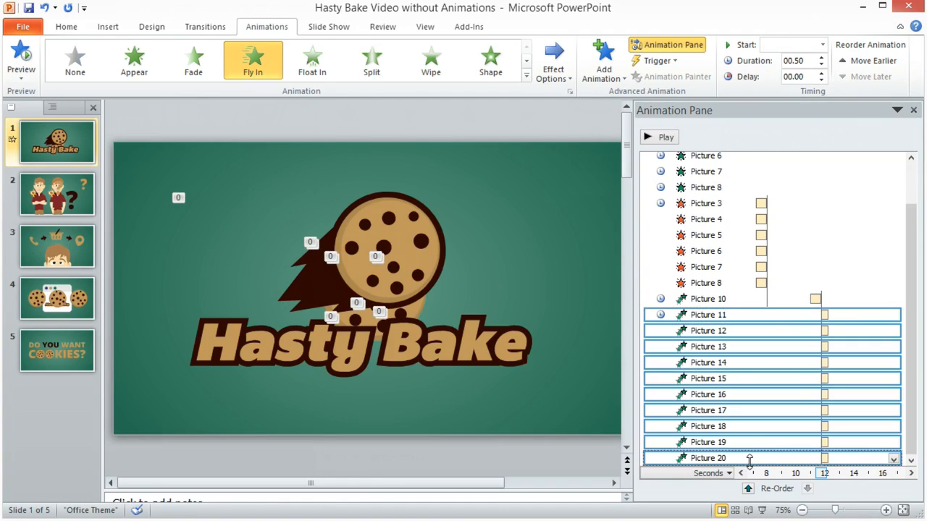
{"action": "left_click", "coordinate": [822, 57]}
{"action": "left_click", "coordinate": [822, 57]}
{"action": "left_click", "coordinate": [822, 57]}
{"action": "left_click", "coordinate": [823, 45]}
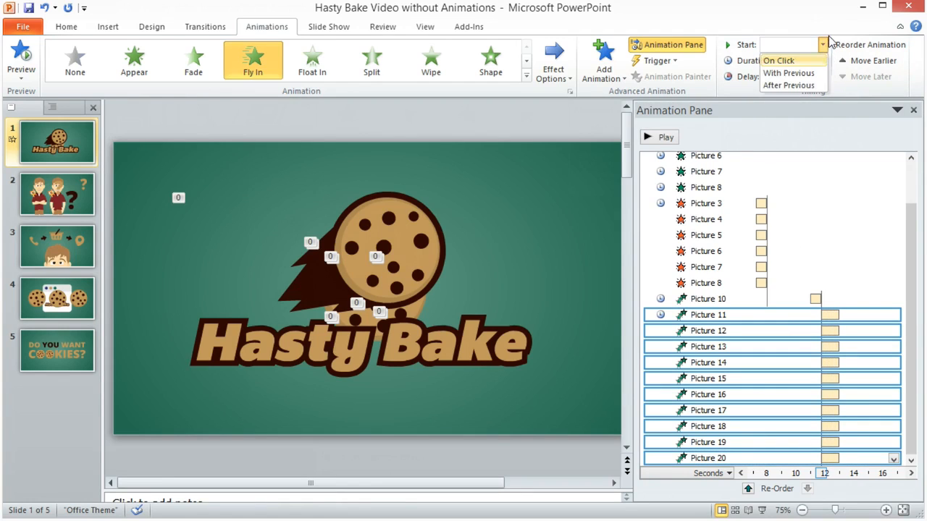
{"action": "left_click", "coordinate": [830, 34]}
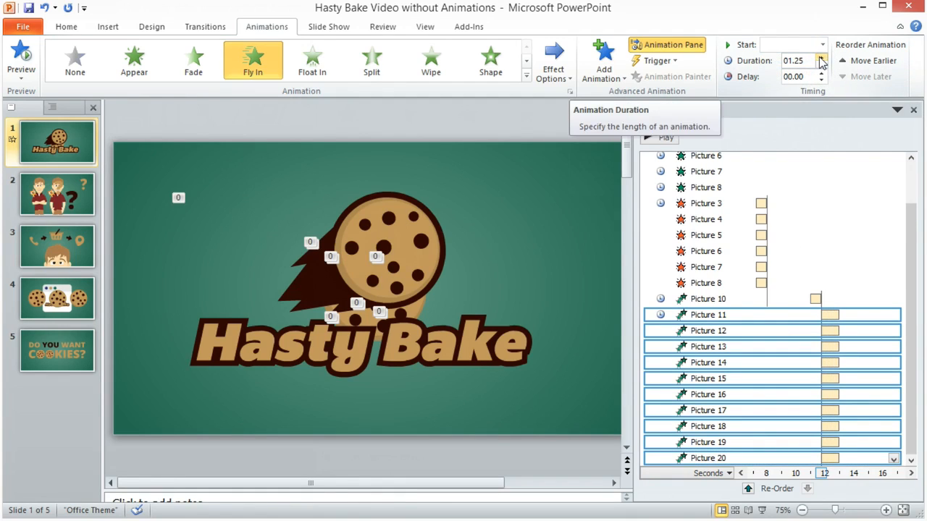
{"action": "left_click", "coordinate": [822, 58]}
Set the delay of the Fly In animations of Picture 11 through Picture 20 to 01.75
{"action": "left_click", "coordinate": [821, 74]}
{"action": "left_click", "coordinate": [821, 74]}
{"action": "left_click", "coordinate": [821, 74]}
{"action": "left_click", "coordinate": [822, 74]}
{"action": "left_click", "coordinate": [821, 74]}
{"action": "left_click", "coordinate": [821, 74]}
{"action": "left_click", "coordinate": [821, 74]}
{"action": "left_click", "coordinate": [822, 74]}
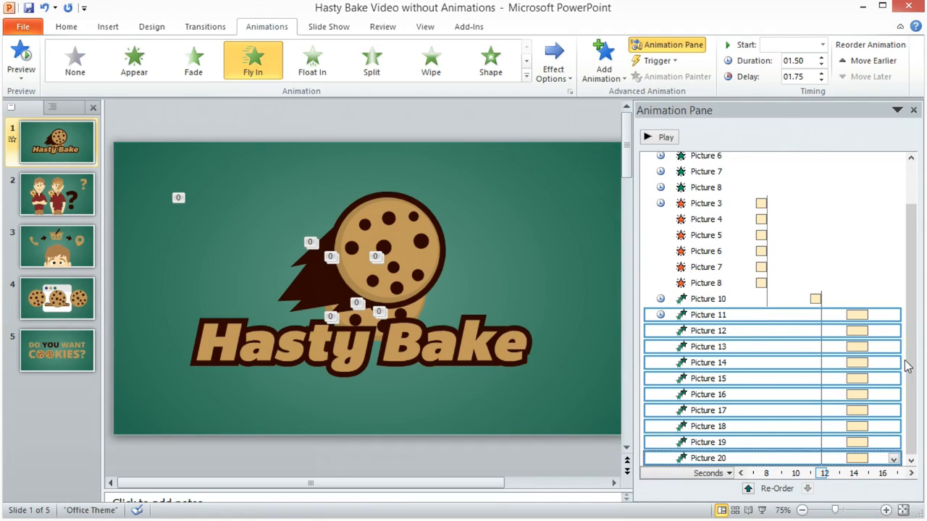
Set the delay of Picture 12's Fly In animation to 03.75
{"action": "left_click", "coordinate": [759, 331]}
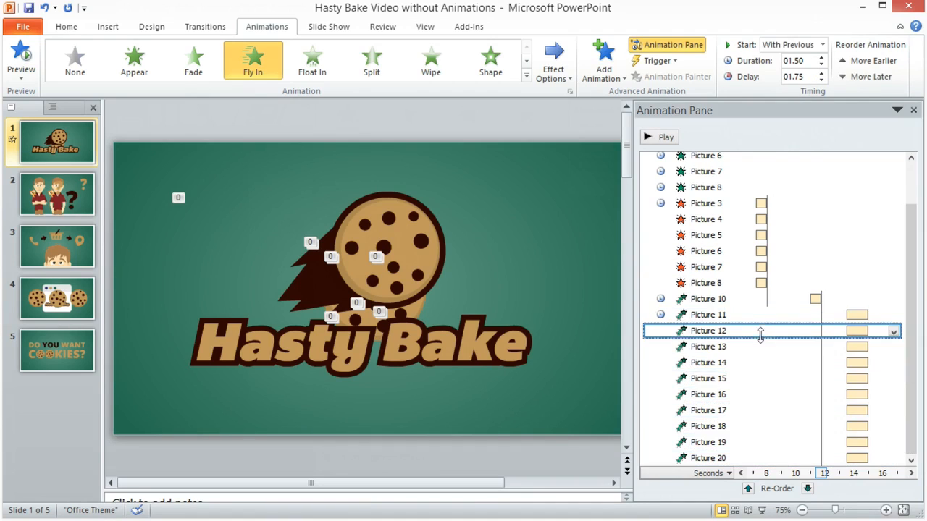
{"action": "left_click", "coordinate": [821, 72]}
{"action": "left_click", "coordinate": [821, 73]}
{"action": "left_click", "coordinate": [822, 74]}
{"action": "left_click", "coordinate": [822, 73]}
{"action": "left_click", "coordinate": [822, 74]}
{"action": "left_click", "coordinate": [822, 74]}
{"action": "left_click", "coordinate": [822, 74]}
{"action": "left_click", "coordinate": [822, 74]}
Set the delay of Picture 14's Fly In animation to 03.75
{"action": "left_click", "coordinate": [766, 364]}
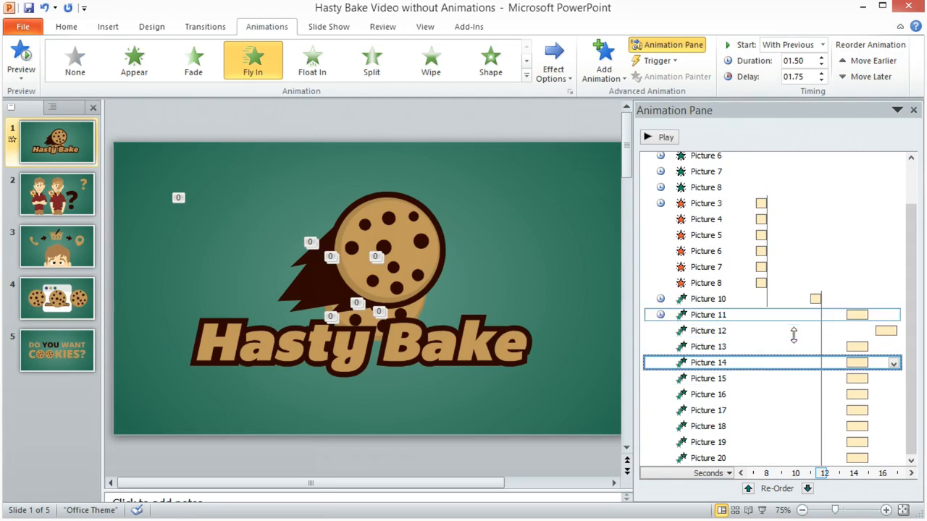
{"action": "left_click", "coordinate": [821, 72]}
{"action": "left_click", "coordinate": [821, 72]}
{"action": "left_click", "coordinate": [822, 72]}
{"action": "left_click", "coordinate": [821, 72]}
{"action": "left_click", "coordinate": [821, 73]}
{"action": "left_click", "coordinate": [821, 72]}
{"action": "left_click", "coordinate": [821, 72]}
{"action": "left_click", "coordinate": [822, 73]}
Set the delay of the Fly In animations of Picture 16, Picture 18 and Picture 19 to 03.75
{"action": "left_click", "coordinate": [766, 392]}
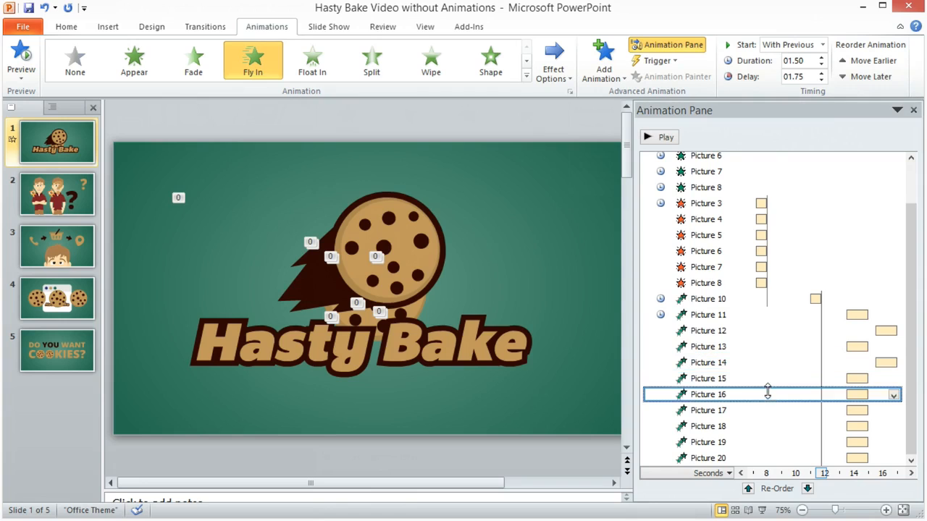
{"action": "left_click", "coordinate": [753, 427], "text": "ctrl"}
{"action": "left_click", "coordinate": [695, 442], "text": "ctrl"}
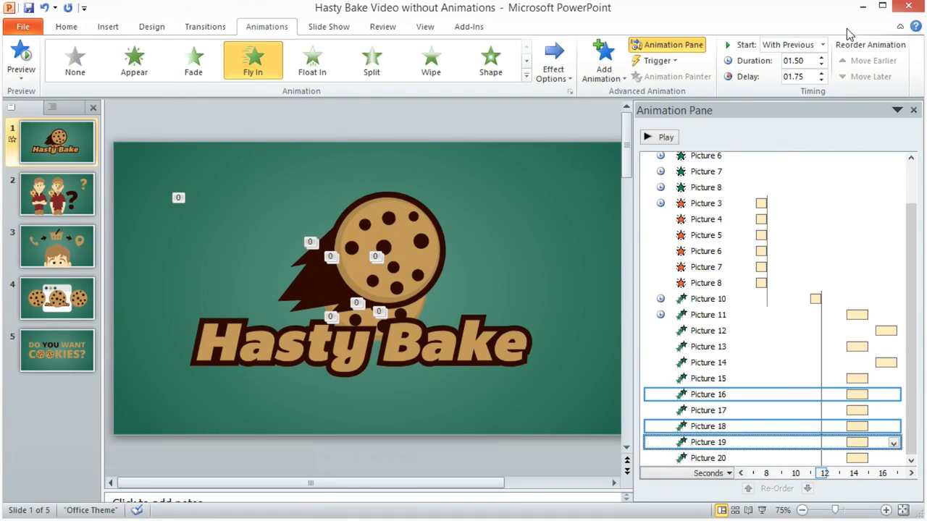
{"action": "left_click", "coordinate": [821, 72]}
{"action": "left_click", "coordinate": [822, 72]}
{"action": "left_click", "coordinate": [821, 72]}
{"action": "left_click", "coordinate": [821, 73]}
{"action": "left_click", "coordinate": [821, 72]}
{"action": "left_click", "coordinate": [822, 73]}
{"action": "left_click", "coordinate": [821, 72]}
{"action": "left_click", "coordinate": [821, 72]}
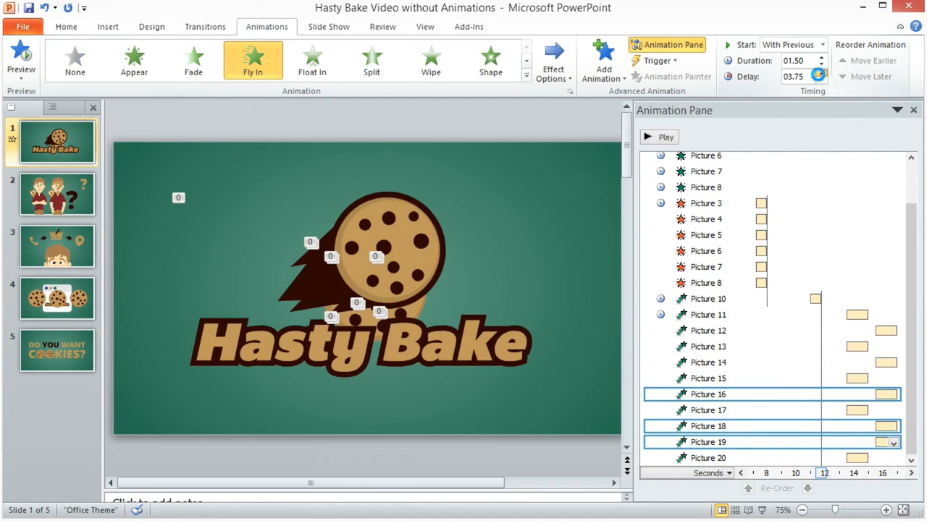
Set the delay of the Fly In animations of Picture 13 and Picture 15 to 02.50
{"action": "left_click", "coordinate": [704, 379]}
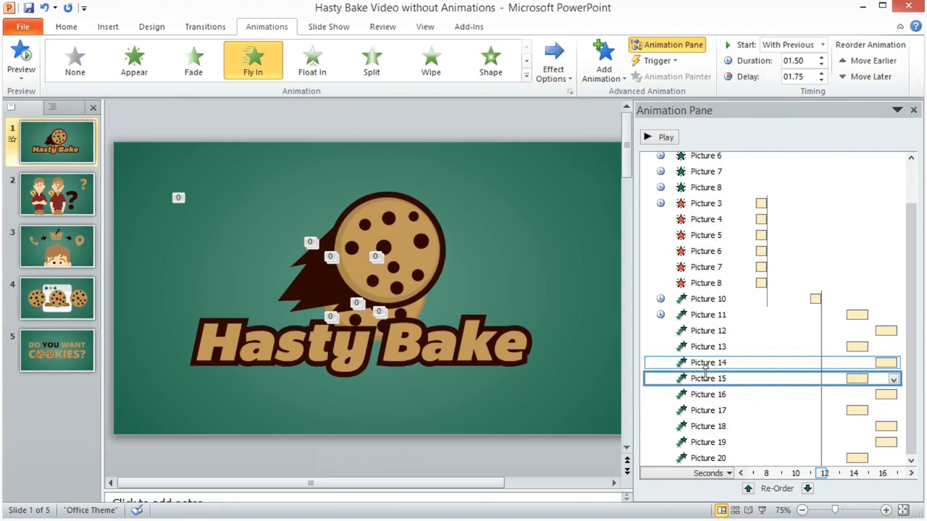
{"action": "left_click", "coordinate": [704, 343], "text": "ctrl"}
{"action": "left_click", "coordinate": [822, 72]}
{"action": "left_click", "coordinate": [822, 73]}
{"action": "left_click", "coordinate": [821, 72]}
Set the delay of Picture 19's Fly In animation to 02.50
{"action": "left_click", "coordinate": [717, 442]}
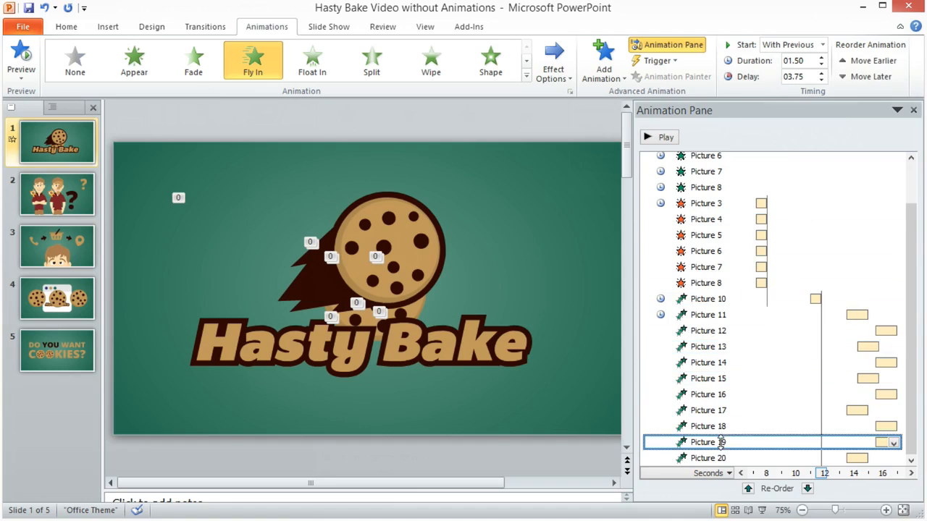
{"action": "left_click", "coordinate": [821, 80]}
{"action": "left_click", "coordinate": [821, 80]}
{"action": "left_click", "coordinate": [821, 80]}
{"action": "left_click", "coordinate": [821, 79]}
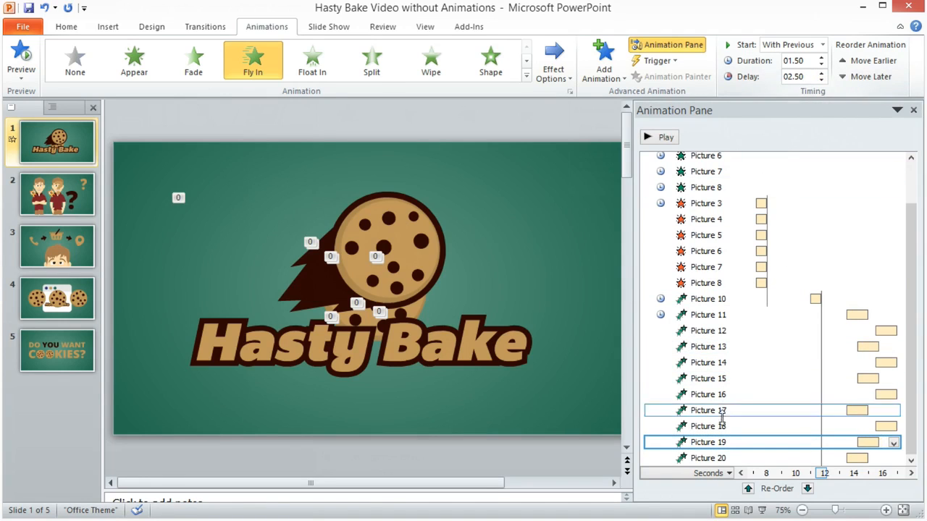
Set the delay of the Fly In animations of Picture 16 and Picture 20 to 04.75
{"action": "left_click", "coordinate": [719, 455]}
{"action": "left_click", "coordinate": [723, 395], "text": "ctrl"}
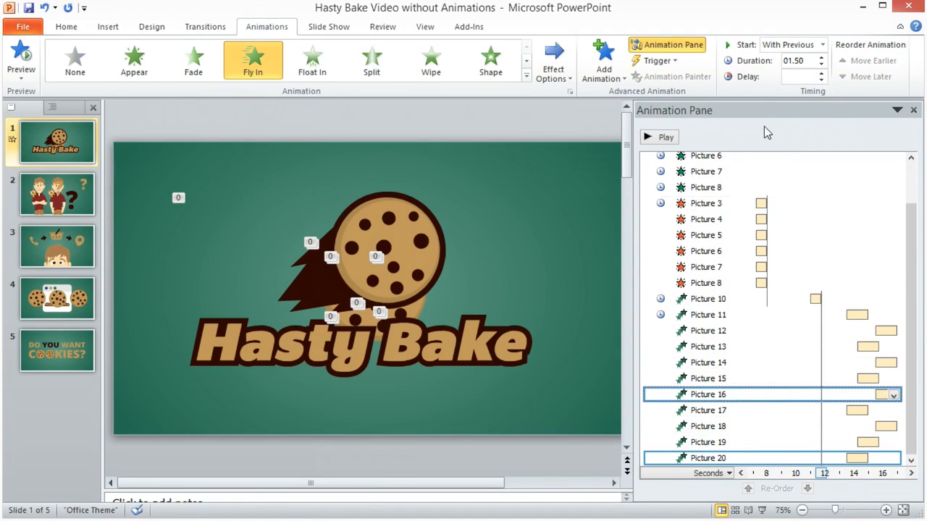
{"action": "left_click", "coordinate": [821, 74]}
{"action": "left_click", "coordinate": [821, 74]}
{"action": "left_click", "coordinate": [821, 74]}
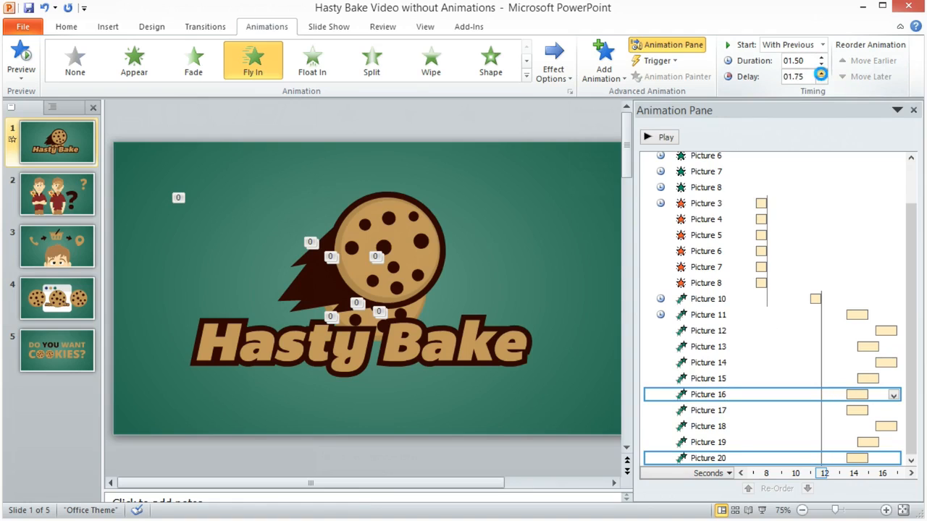
{"action": "left_click", "coordinate": [821, 73]}
{"action": "left_click", "coordinate": [822, 74]}
{"action": "left_click", "coordinate": [821, 74]}
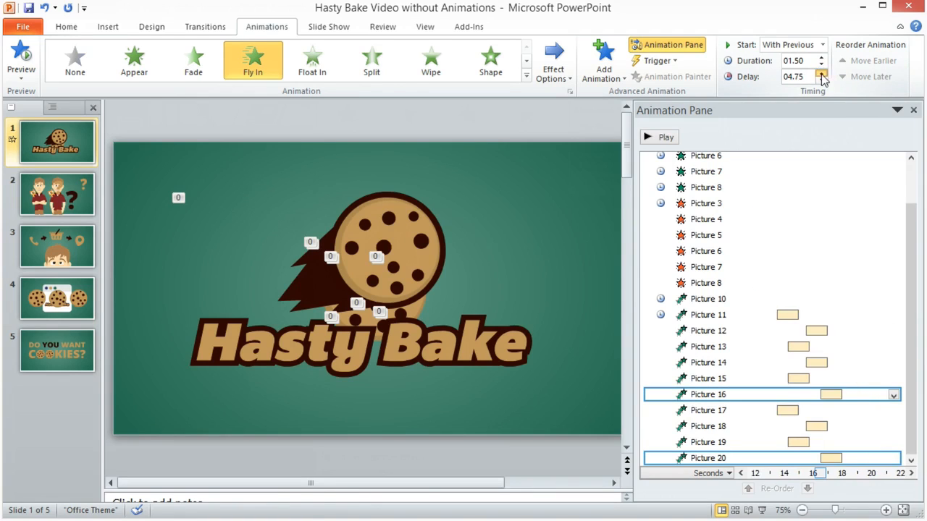
Play a preview of slide 1's animations to check their timing
{"action": "left_click", "coordinate": [724, 347]}
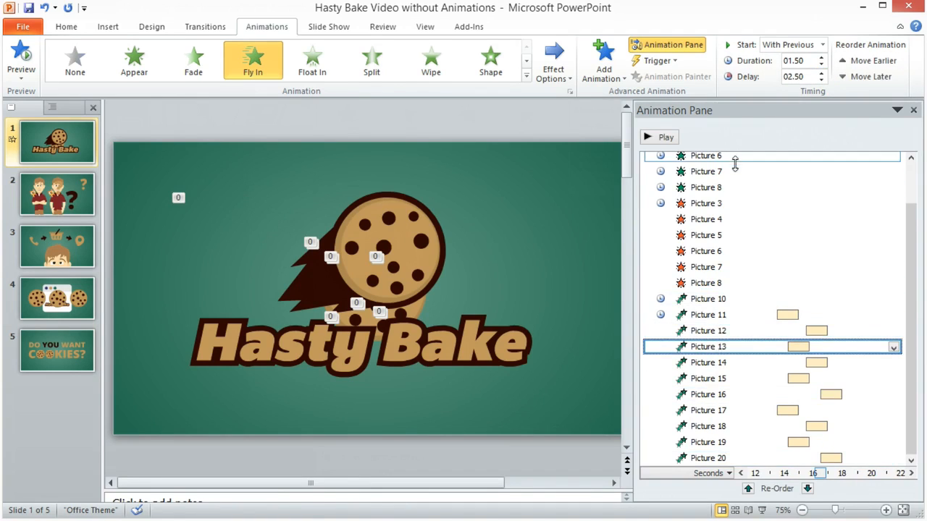
{"action": "left_click", "coordinate": [665, 137]}
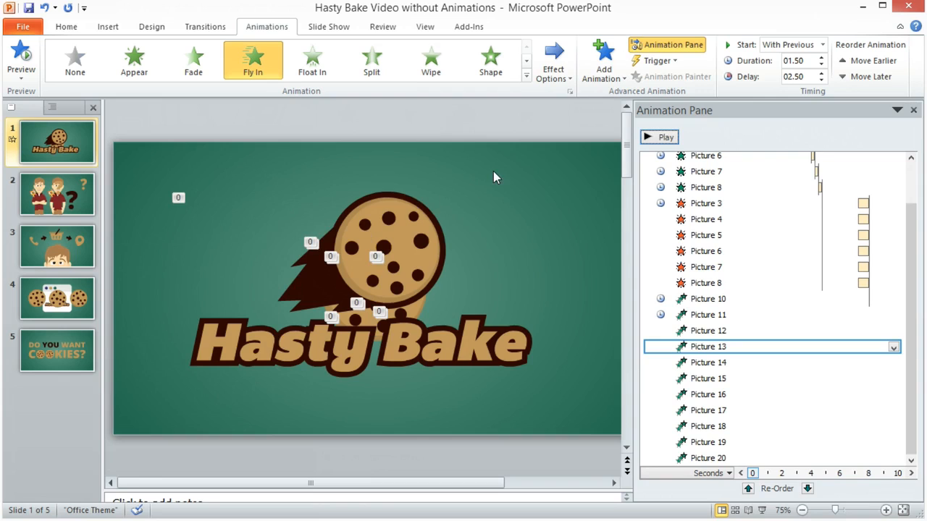
Send the Hasty Bake logo picture to the back, behind the cookie and its chips
{"action": "left_click", "coordinate": [397, 233]}
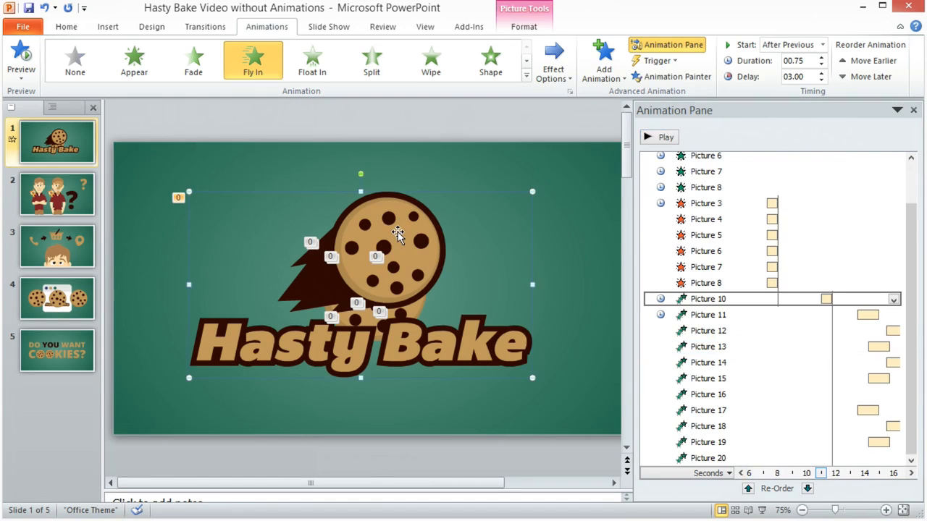
{"action": "right_click", "coordinate": [398, 232]}
{"action": "left_click", "coordinate": [349, 376]}
{"action": "left_click", "coordinate": [454, 128]}
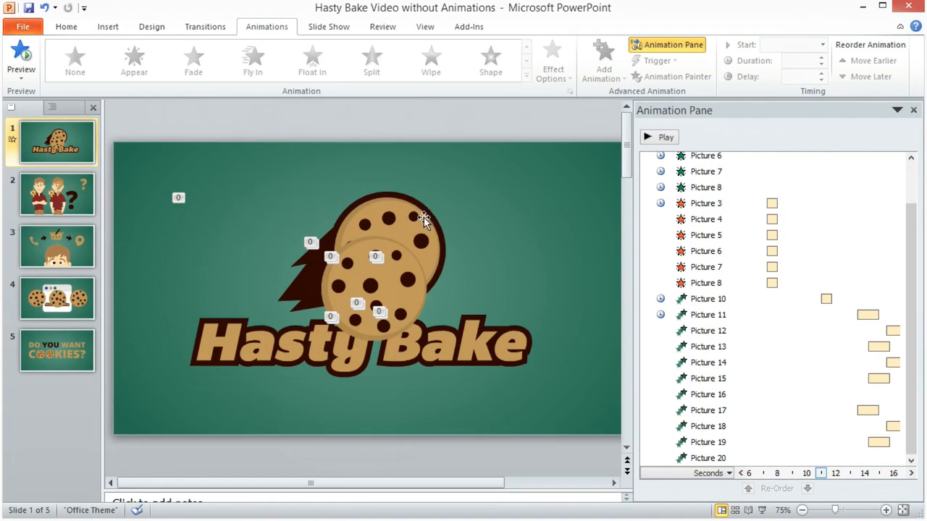
Bring the Hasty Bake logo picture on slide 1 to the front and deselect it
{"action": "right_click", "coordinate": [402, 207]}
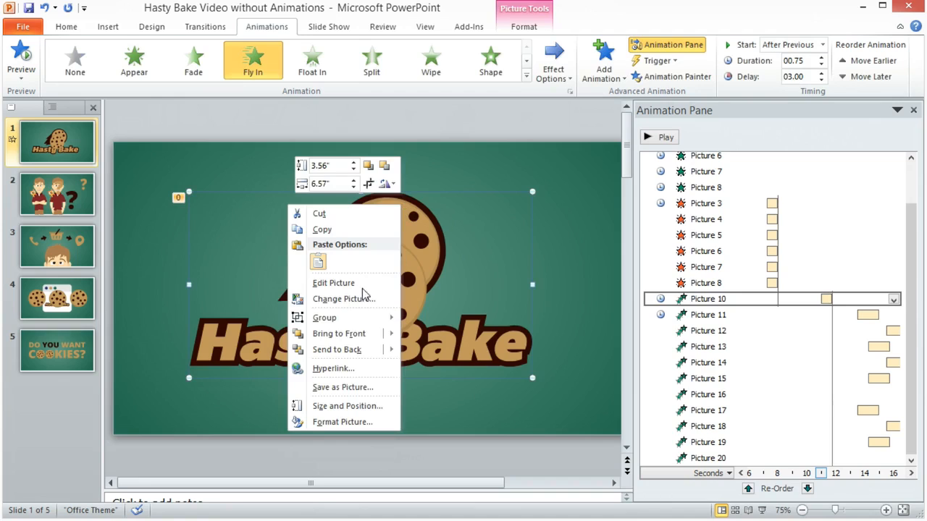
{"action": "mouse_move", "coordinate": [329, 336]}
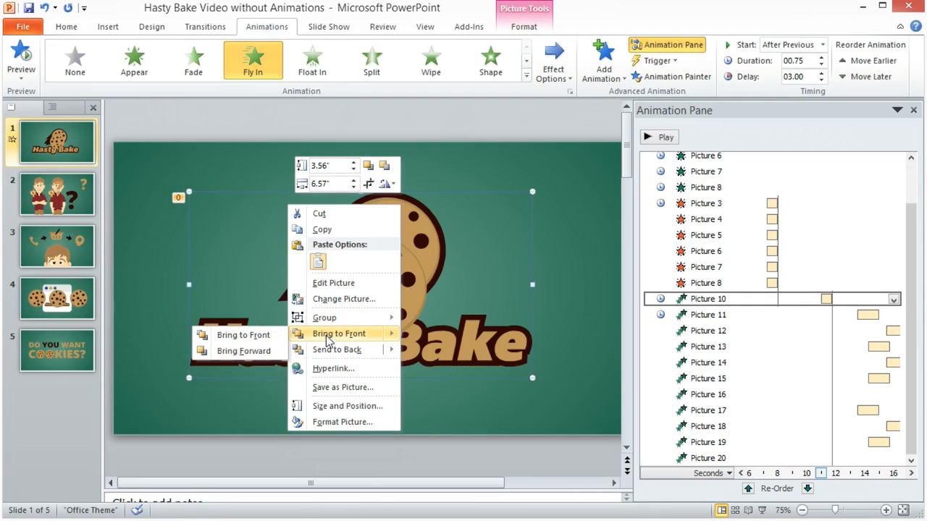
{"action": "left_click", "coordinate": [256, 335]}
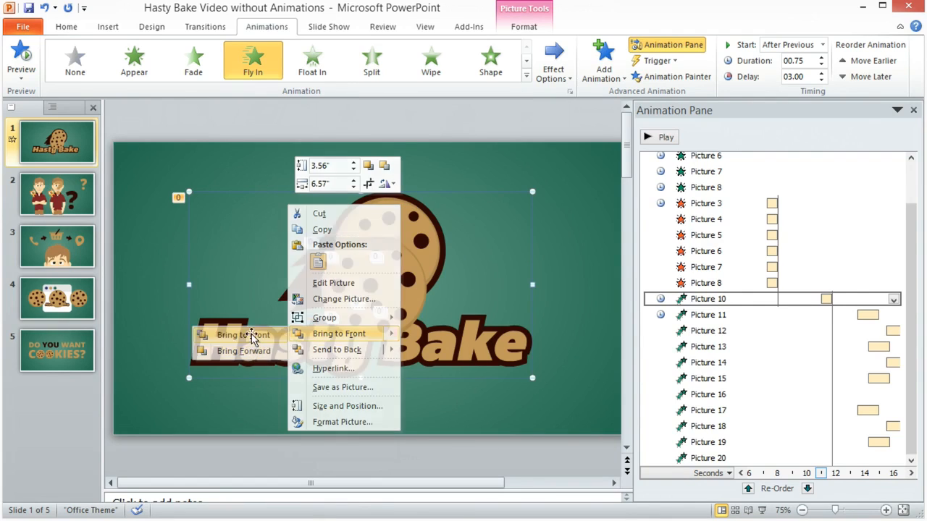
{"action": "left_click", "coordinate": [445, 119]}
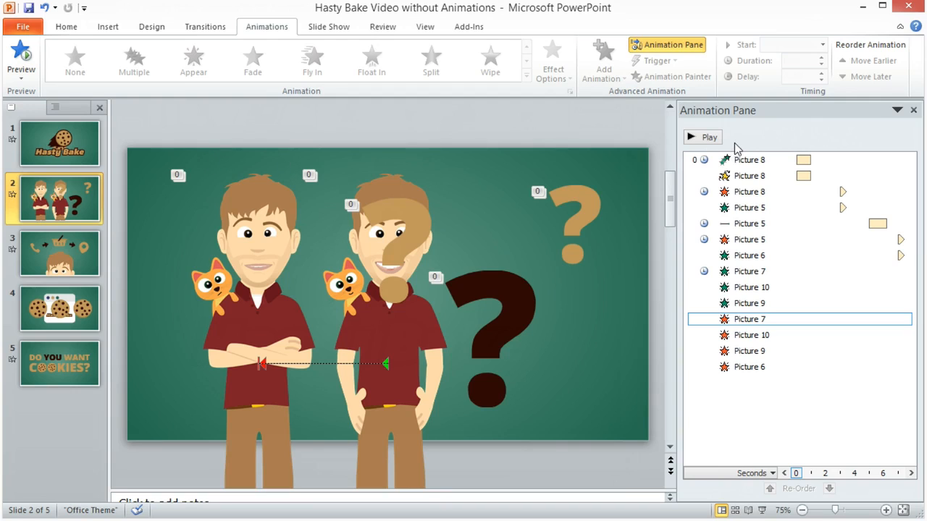
Play a preview of slide 2's animations to check how the smiling man enters
{"action": "left_click", "coordinate": [704, 138]}
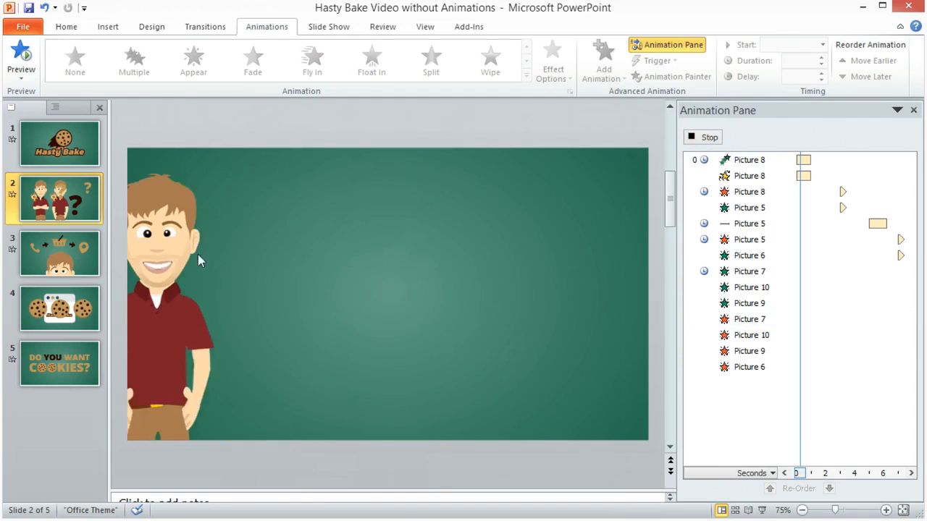
{"action": "left_click", "coordinate": [708, 138]}
{"action": "left_click", "coordinate": [708, 139]}
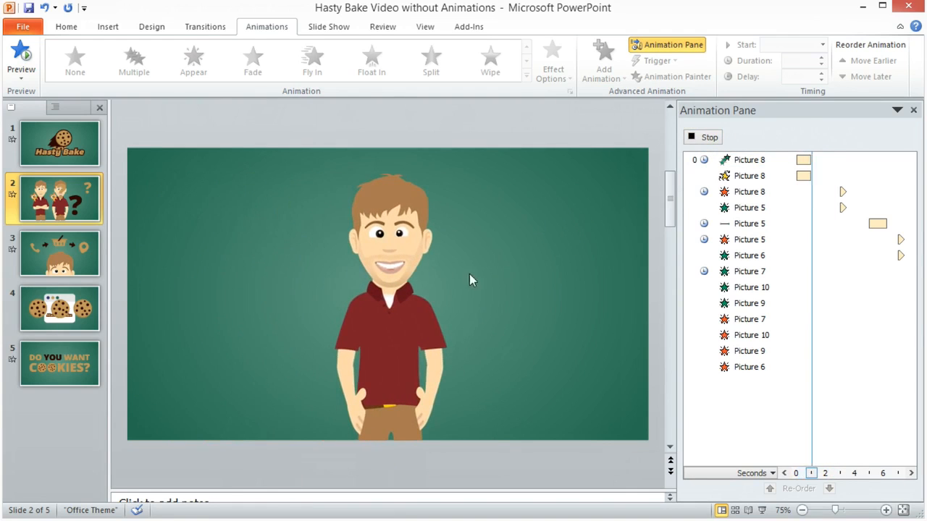
{"action": "left_click", "coordinate": [702, 142]}
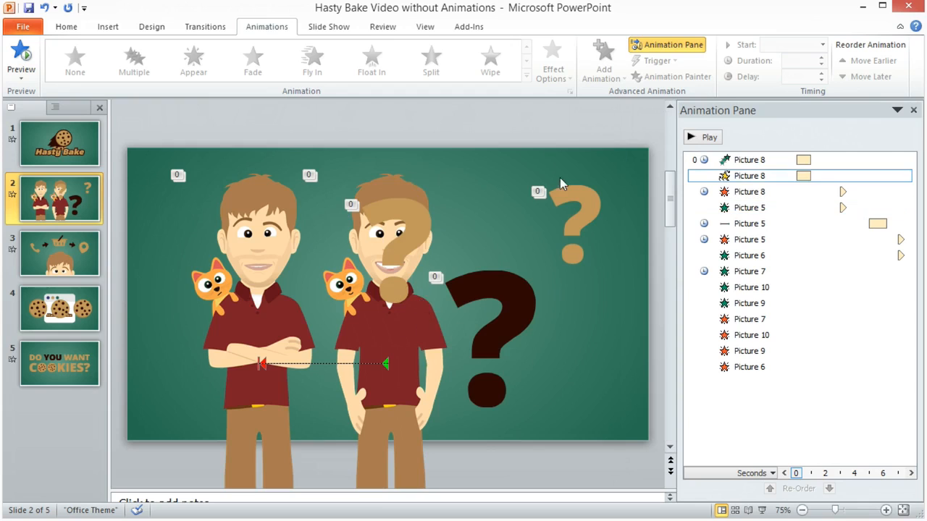
Add a new slide after slide 2 and paste a copy of the smiling man with the cat onto it
{"action": "left_click", "coordinate": [387, 420]}
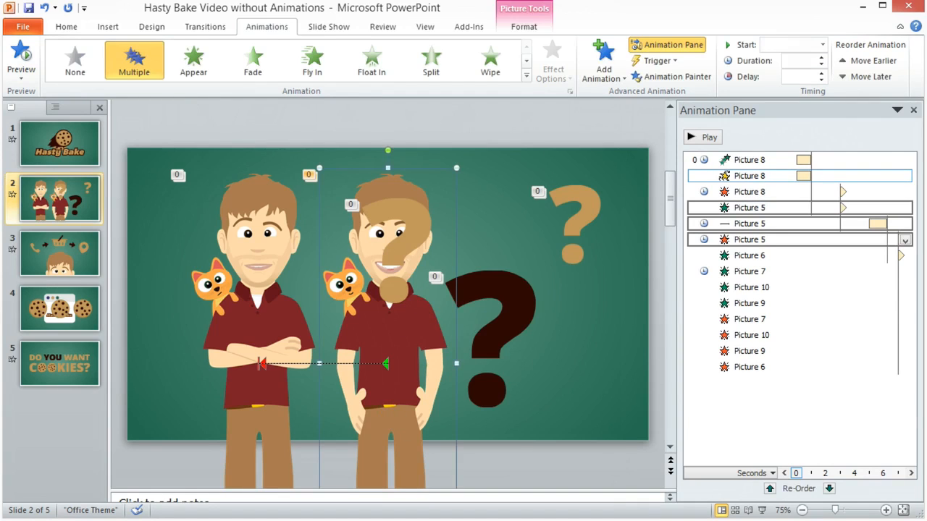
{"action": "left_click", "coordinate": [20, 190]}
{"action": "left_click", "coordinate": [66, 26]}
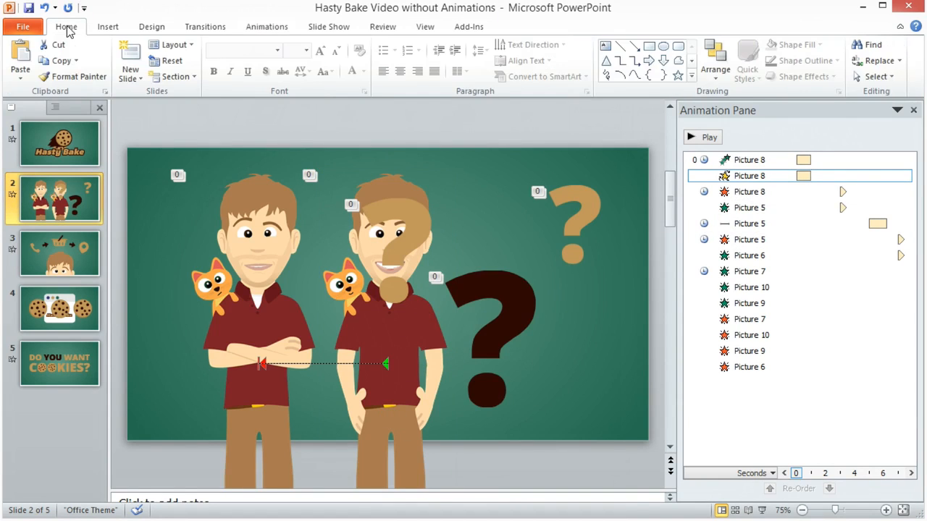
{"action": "left_click", "coordinate": [129, 56]}
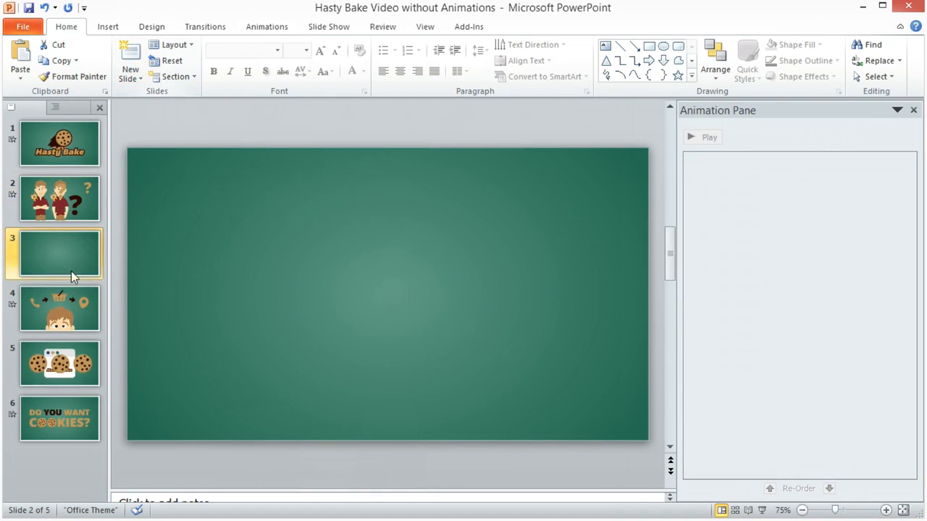
{"action": "key", "text": "ctrl+v"}
Remove all three copied animations from the man with the cat on slide 3
{"action": "left_click", "coordinate": [756, 160]}
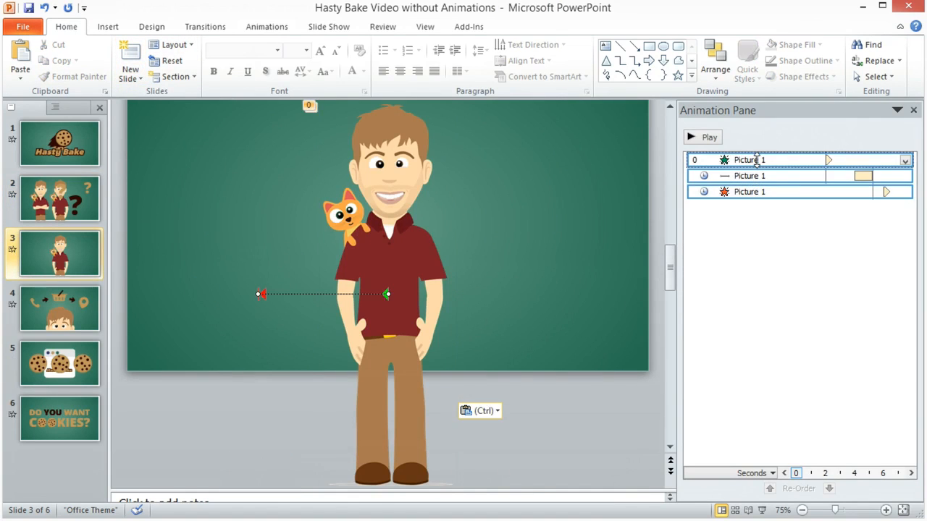
{"action": "key", "text": "Delete"}
{"action": "left_click_drag", "start_coordinate": [668, 257], "coordinate": [668, 241]}
Apply a Fly In entrance animation from the left to the man with the cat on slide 3
{"action": "left_click", "coordinate": [416, 218]}
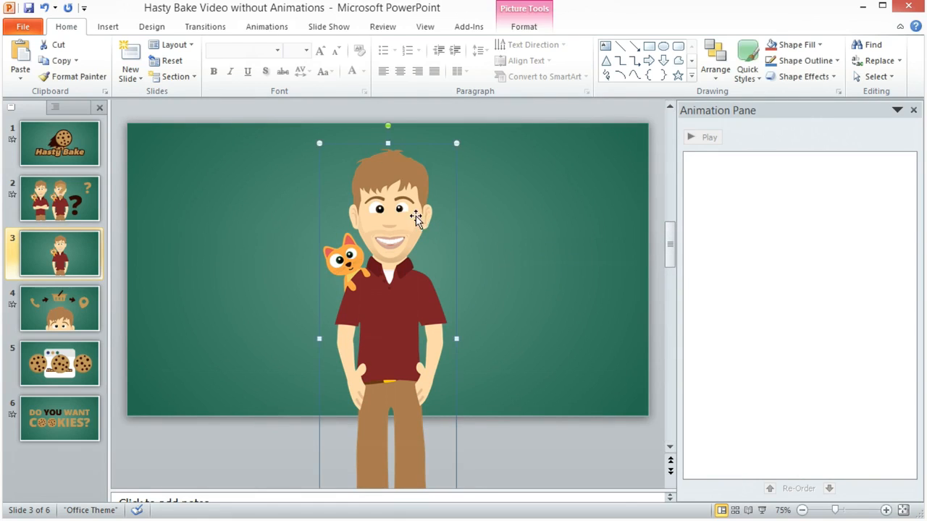
{"action": "left_click", "coordinate": [267, 27]}
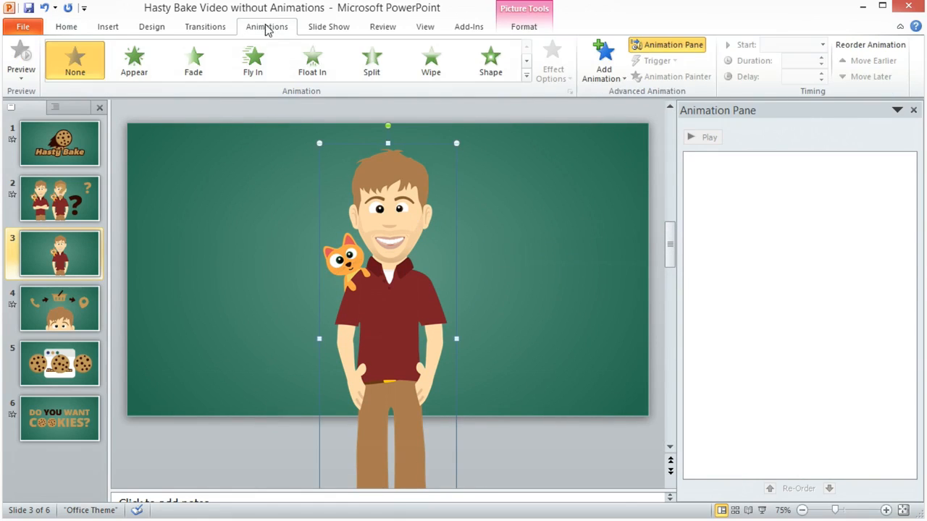
{"action": "left_click", "coordinate": [253, 59]}
{"action": "left_click", "coordinate": [553, 72]}
{"action": "left_click", "coordinate": [507, 181]}
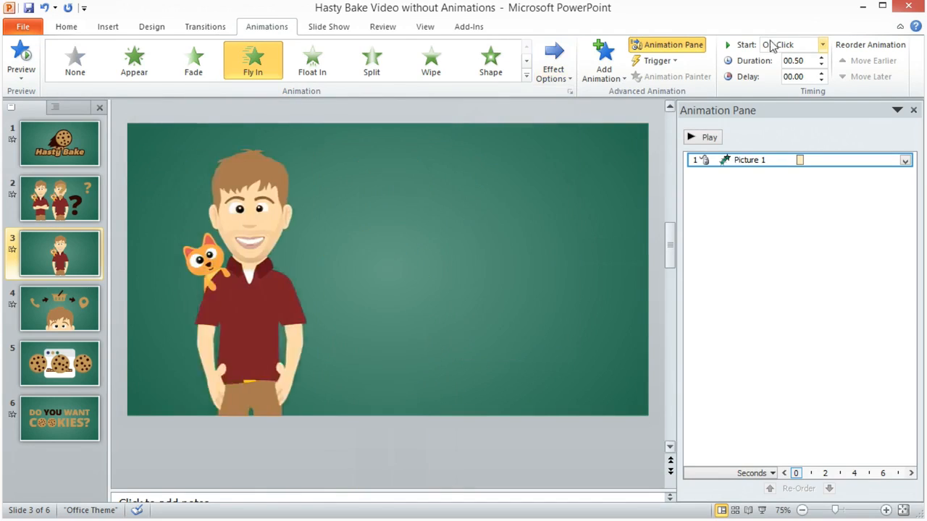
Try a Fly In duration of 02.00, shorten it to 01.25 and preview the entrance
{"action": "left_click", "coordinate": [822, 56]}
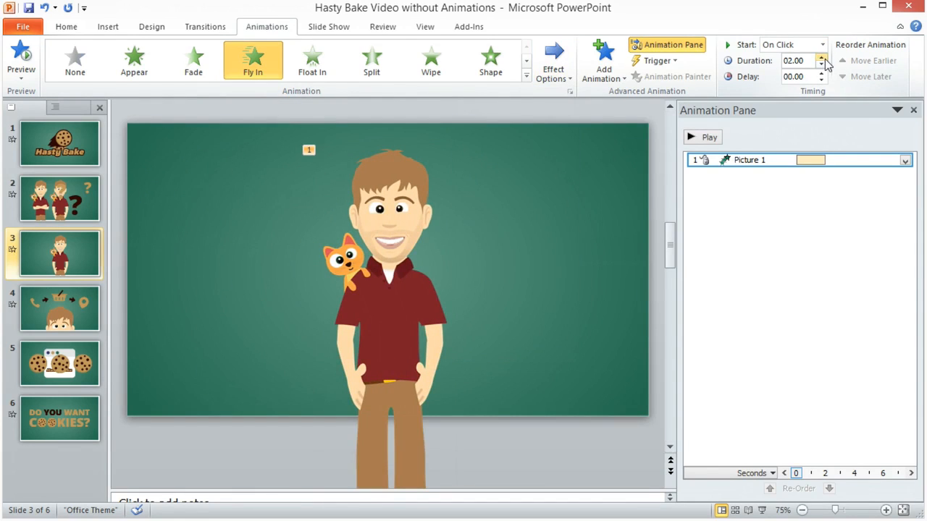
{"action": "left_click", "coordinate": [707, 138]}
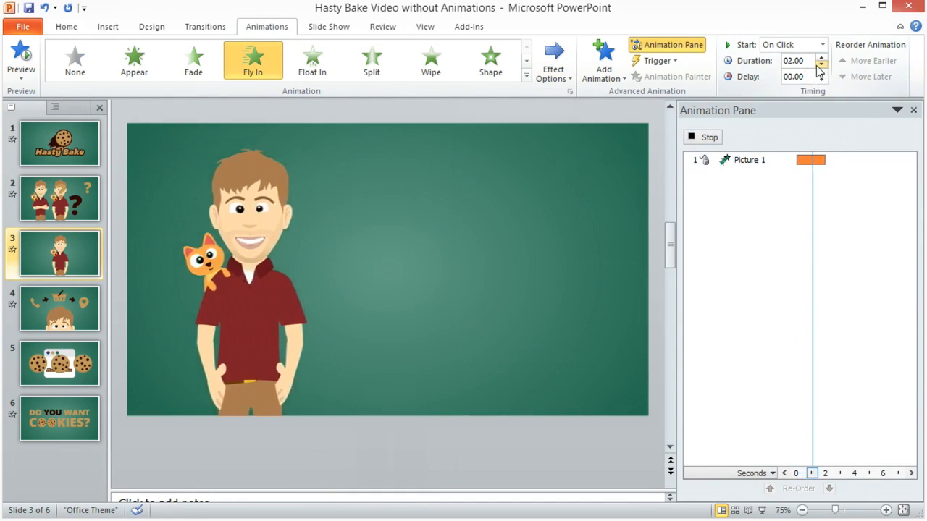
{"action": "left_click", "coordinate": [822, 65]}
{"action": "left_click", "coordinate": [705, 138]}
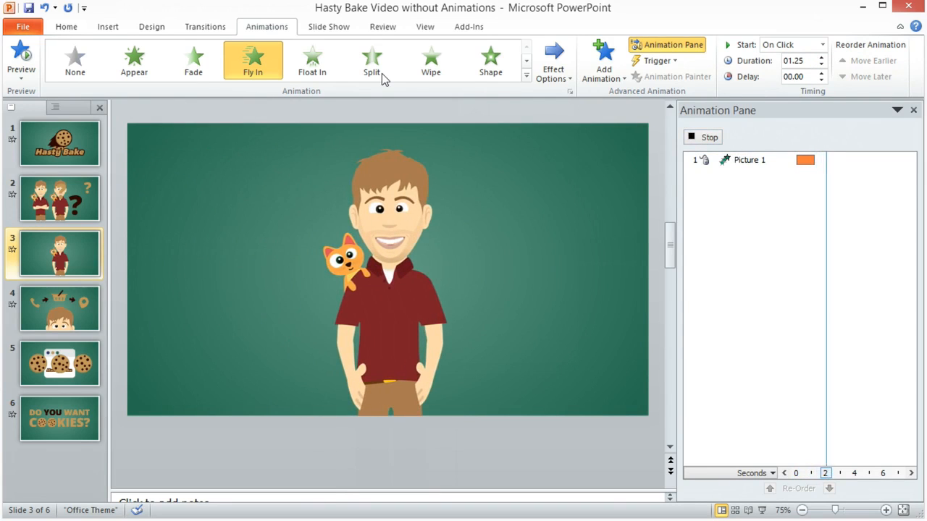
Add a Teeter emphasis animation to the man with the cat and start it With Previous
{"action": "left_click", "coordinate": [607, 72]}
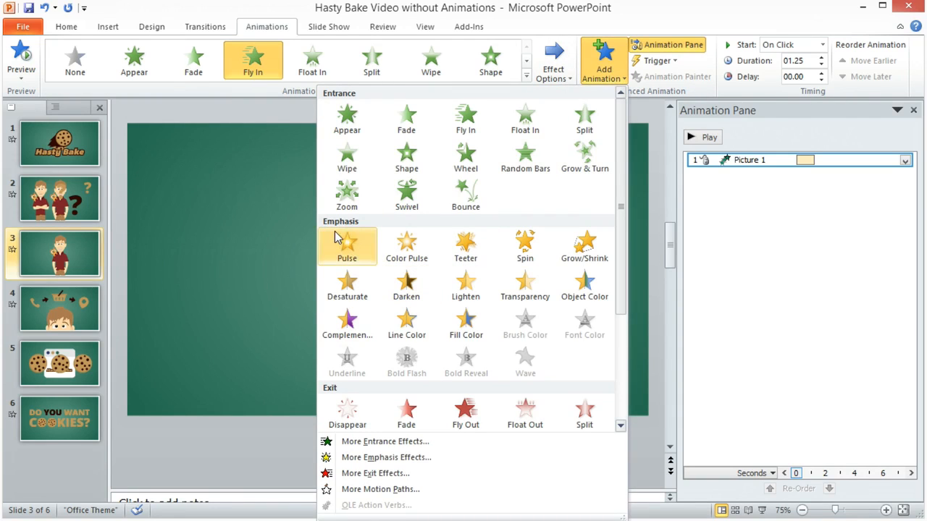
{"action": "left_click", "coordinate": [476, 253]}
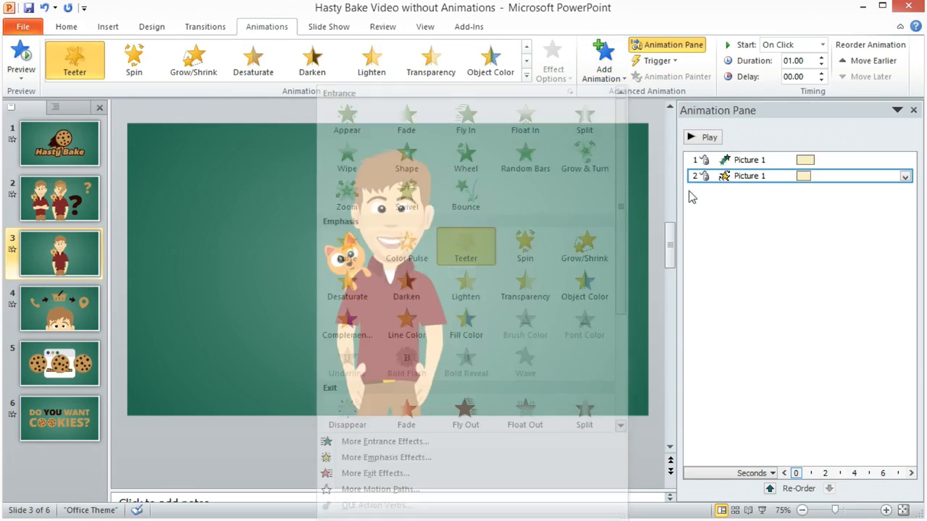
{"action": "left_click", "coordinate": [823, 45]}
{"action": "left_click", "coordinate": [788, 73]}
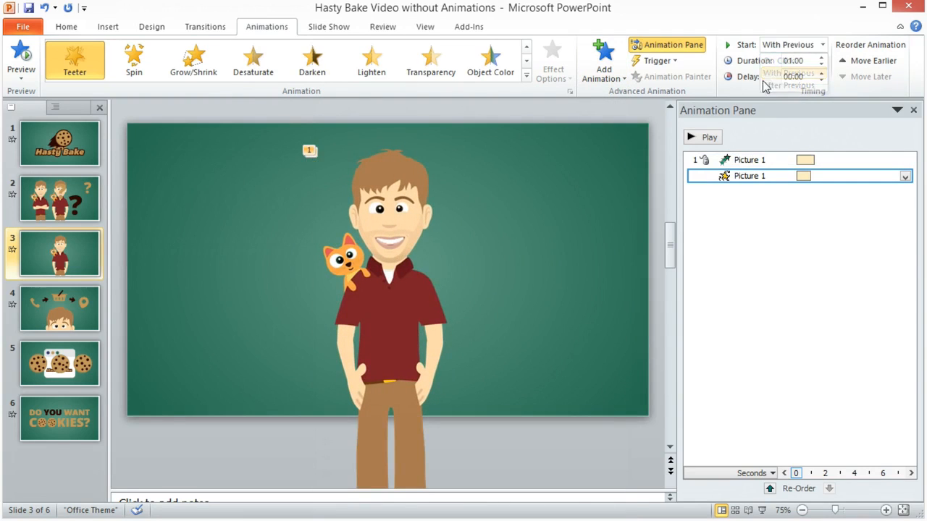
Set the Fly In animation of the man with the cat to start After Previous
{"action": "left_click", "coordinate": [811, 160]}
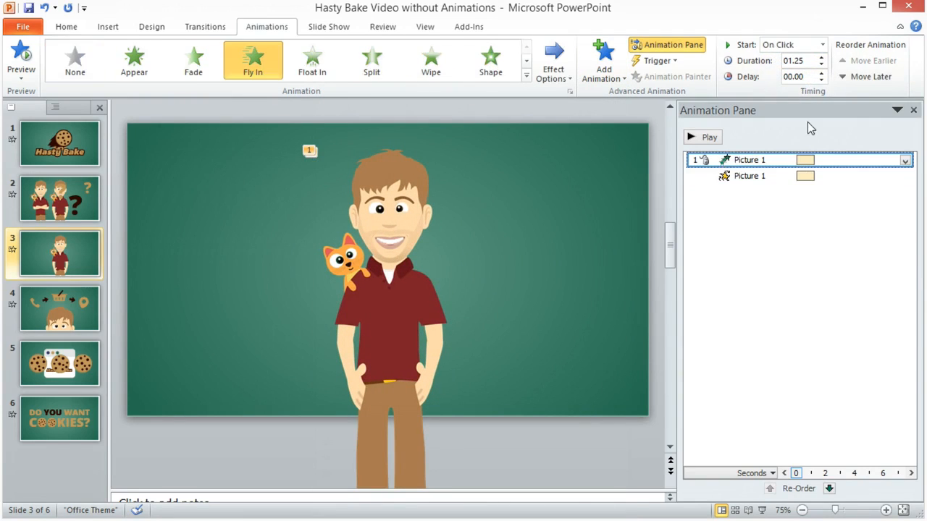
{"action": "left_click", "coordinate": [823, 44]}
{"action": "left_click", "coordinate": [788, 85]}
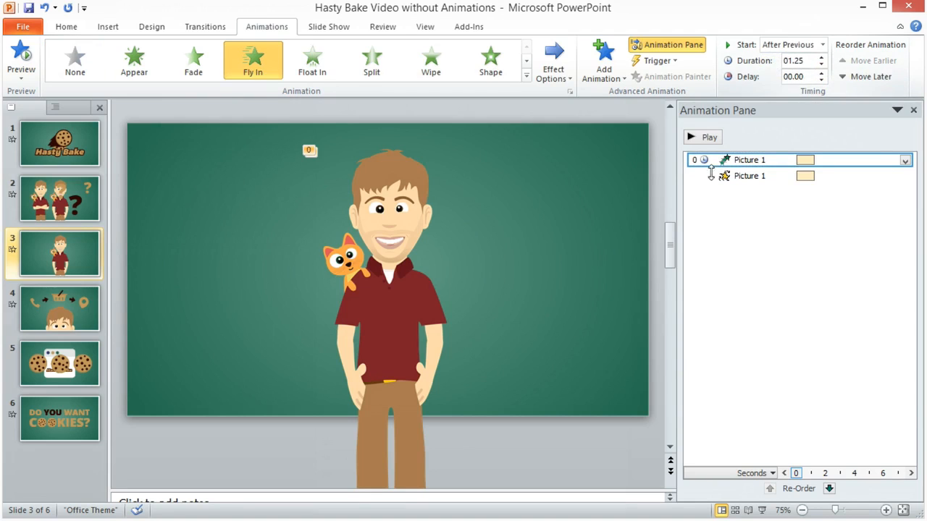
Play a preview of slide 3's combined Fly In and Teeter animations
{"action": "left_click", "coordinate": [710, 200]}
{"action": "left_click", "coordinate": [707, 138]}
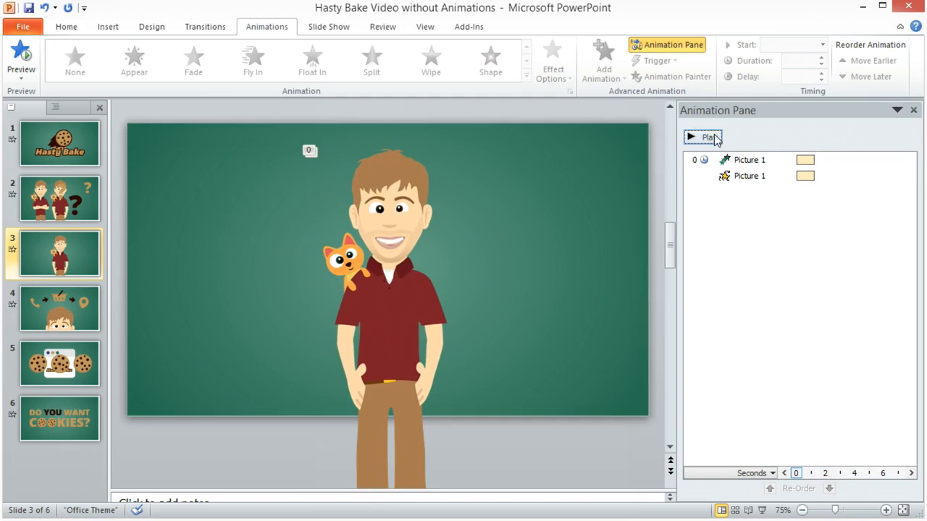
{"action": "left_click", "coordinate": [708, 137]}
{"action": "left_click", "coordinate": [714, 137]}
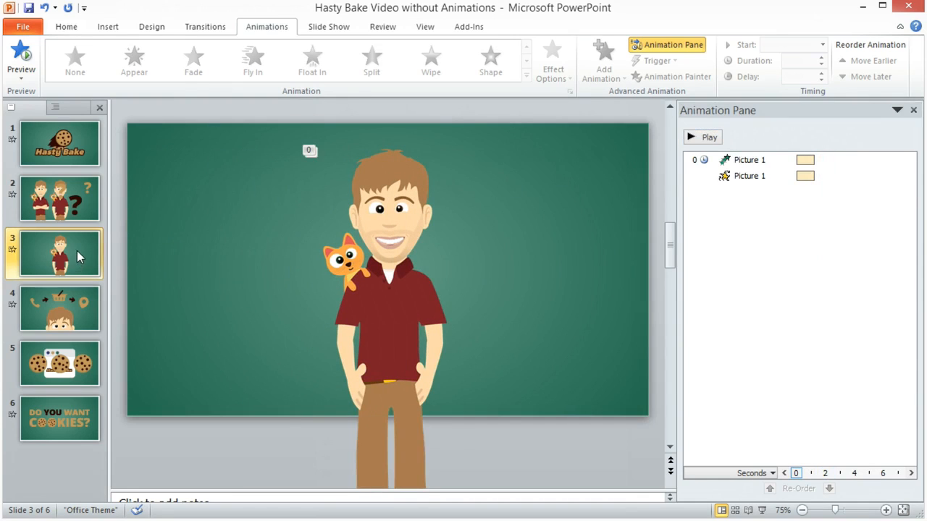
Delete slide 3 with the single man and return to slide 2
{"action": "key", "text": "Delete"}
{"action": "left_click", "coordinate": [73, 199]}
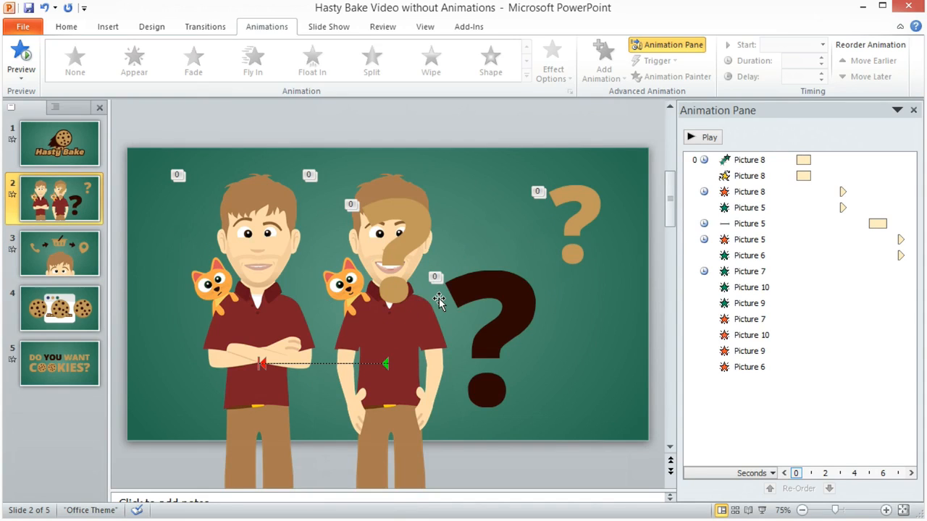
Check Picture 8's Disappear and Picture 5's Appear animations, and move the man with the cat, Picture 5, aside from Picture 8
{"action": "left_click", "coordinate": [749, 192]}
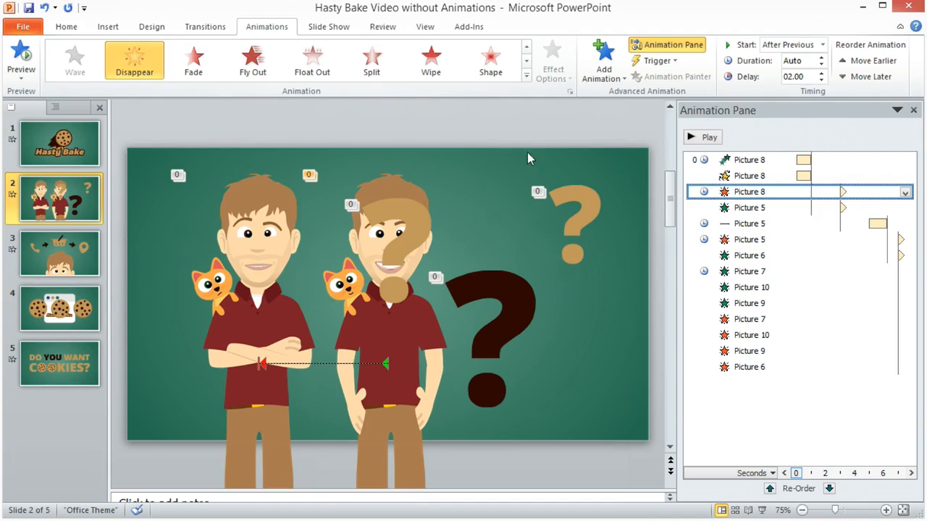
{"action": "left_click", "coordinate": [737, 207]}
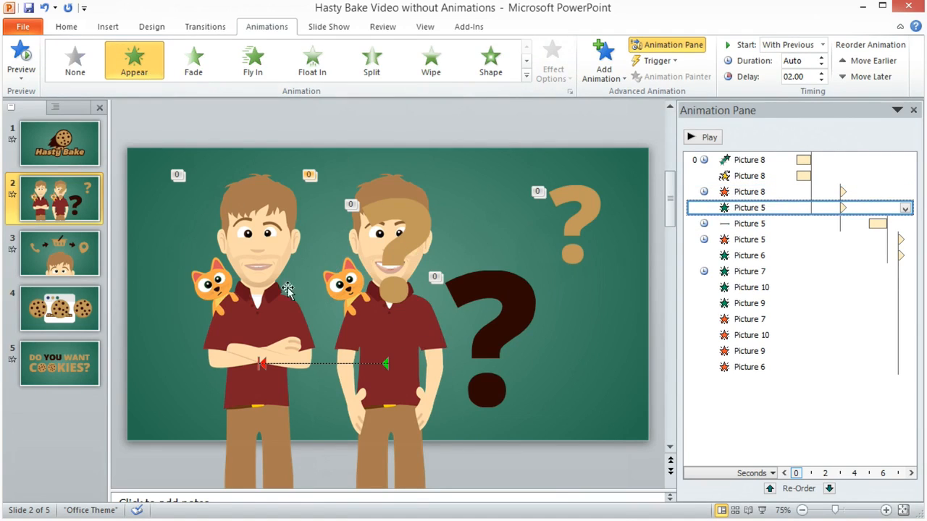
{"action": "left_click_drag", "start_coordinate": [405, 334], "coordinate": [553, 331]}
{"action": "left_click", "coordinate": [383, 330]}
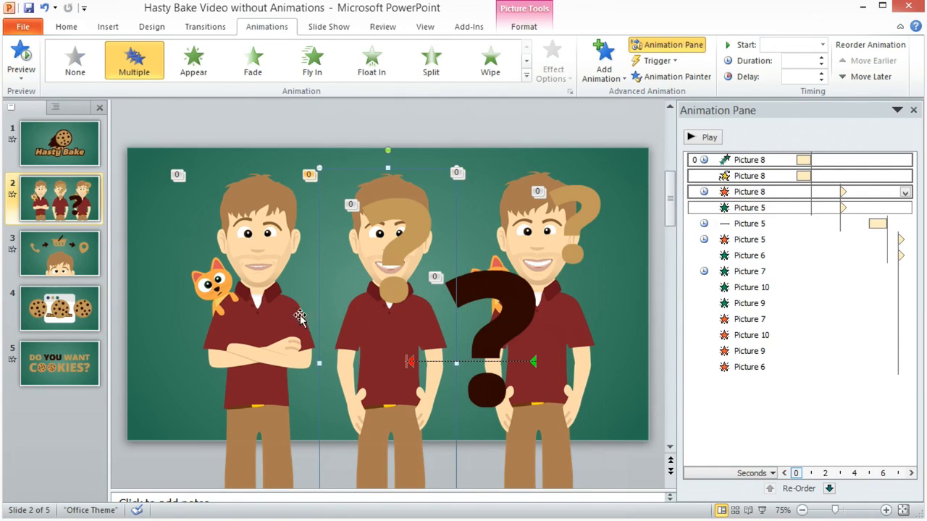
{"action": "left_click_drag", "start_coordinate": [570, 324], "coordinate": [595, 323]}
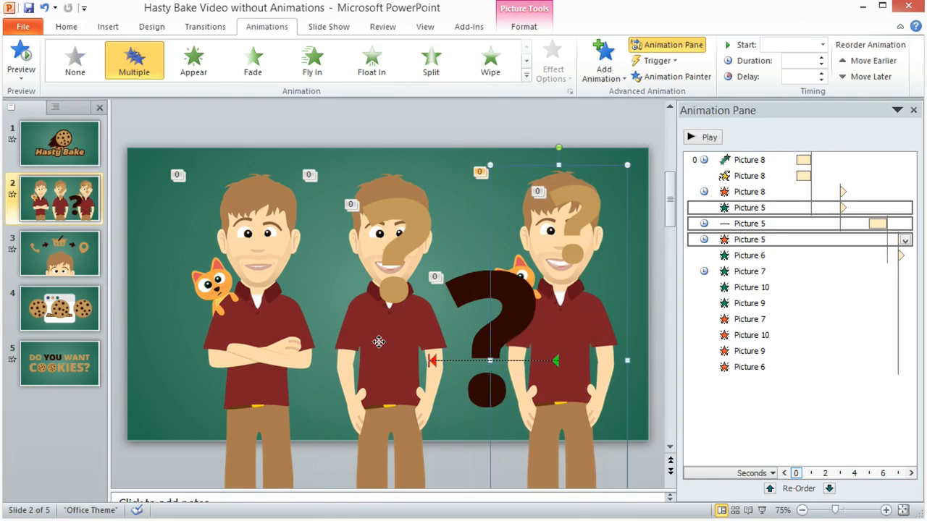
Compare the animations of the man without the cat, Picture 8, with those of the man with the cat, Picture 5
{"action": "left_click", "coordinate": [378, 343]}
{"action": "left_click", "coordinate": [574, 316]}
{"action": "left_click", "coordinate": [393, 322]}
{"action": "left_click", "coordinate": [564, 315]}
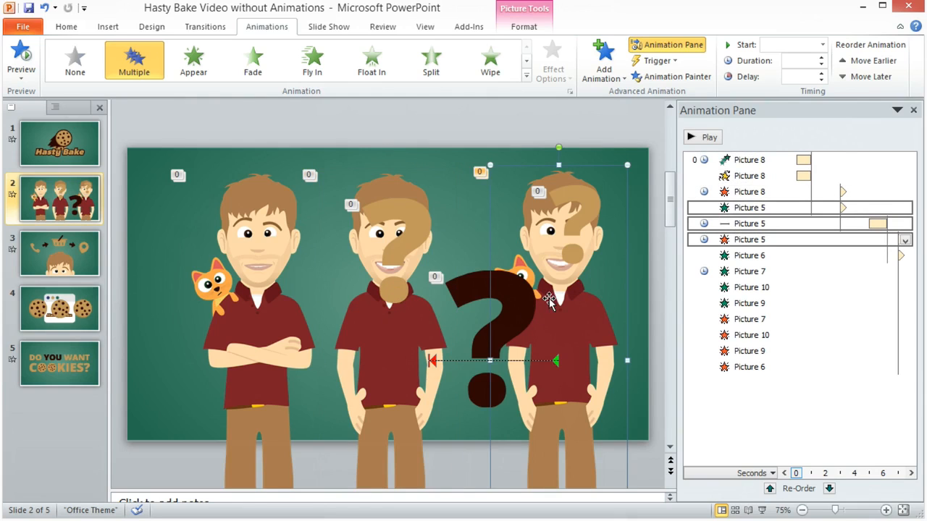
{"action": "left_click", "coordinate": [362, 348]}
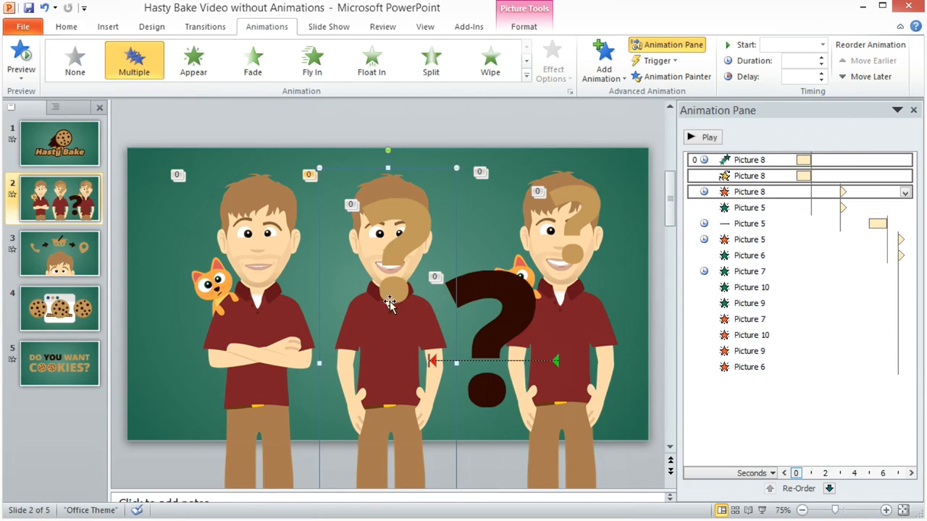
{"action": "left_click", "coordinate": [554, 321]}
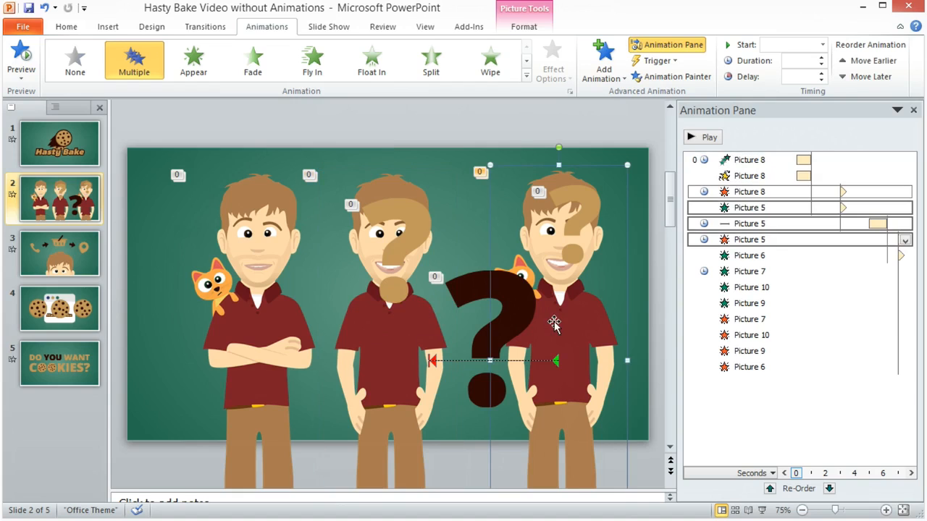
{"action": "left_click", "coordinate": [736, 192]}
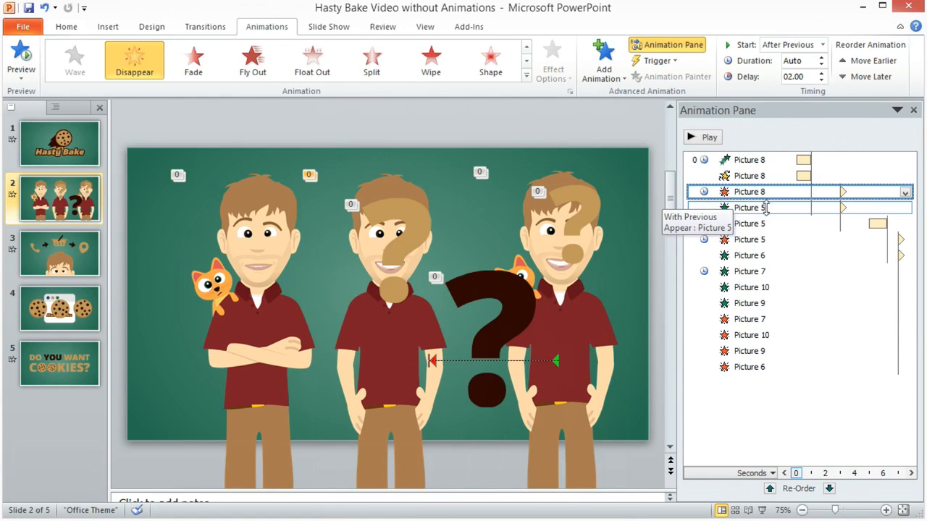
Move the man with the cat back over Picture 8 and play a preview of slide 2's animations
{"action": "left_click_drag", "start_coordinate": [566, 321], "coordinate": [395, 324]}
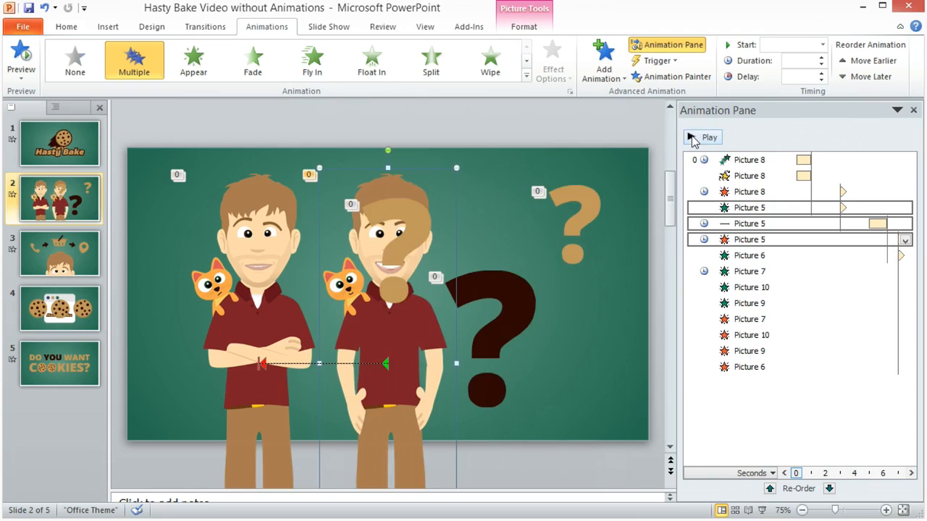
{"action": "left_click", "coordinate": [691, 138]}
{"action": "left_click", "coordinate": [512, 291]}
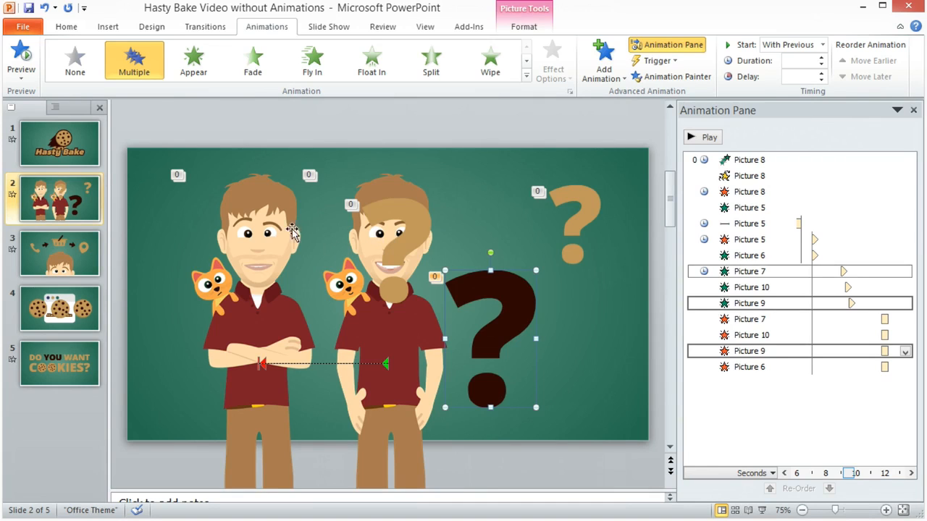
Examine the animations of the boy's head, Picture 2, on slide 3 and play a preview
{"action": "left_click", "coordinate": [99, 253]}
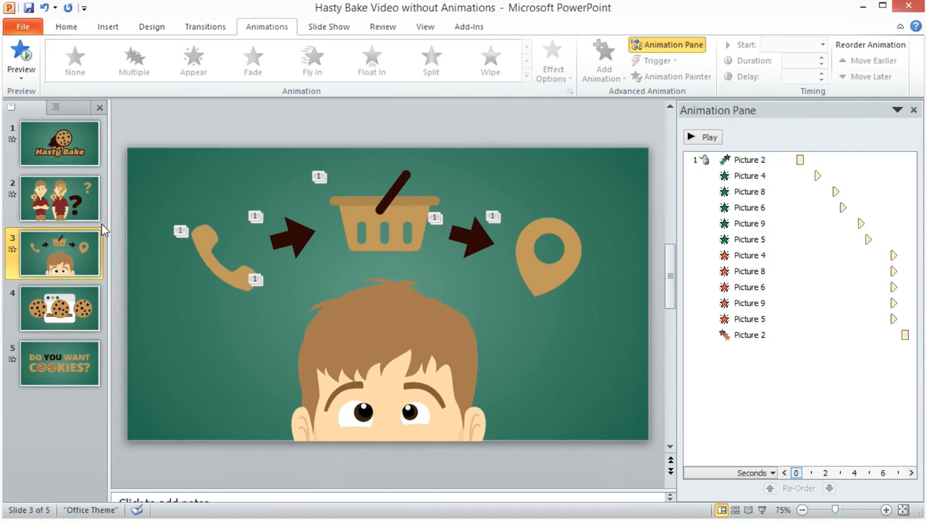
{"action": "left_click", "coordinate": [363, 306]}
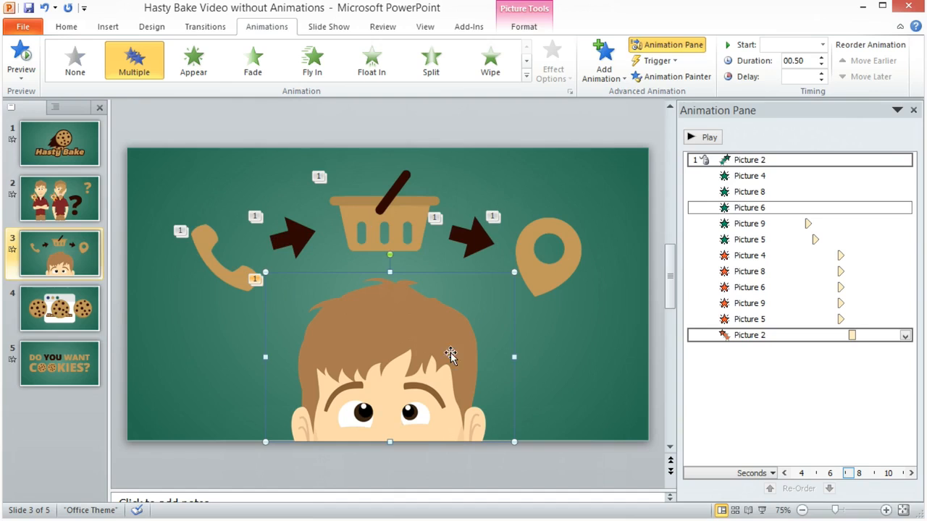
{"action": "left_click", "coordinate": [706, 137]}
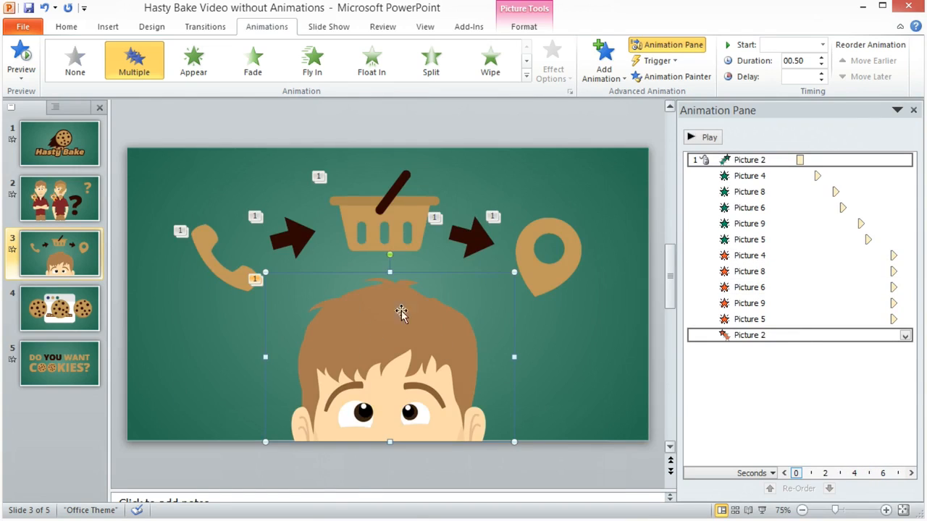
On slide 4, move the three cookies together down over the slide's lower edge, away from the browser window
{"action": "left_click", "coordinate": [32, 310]}
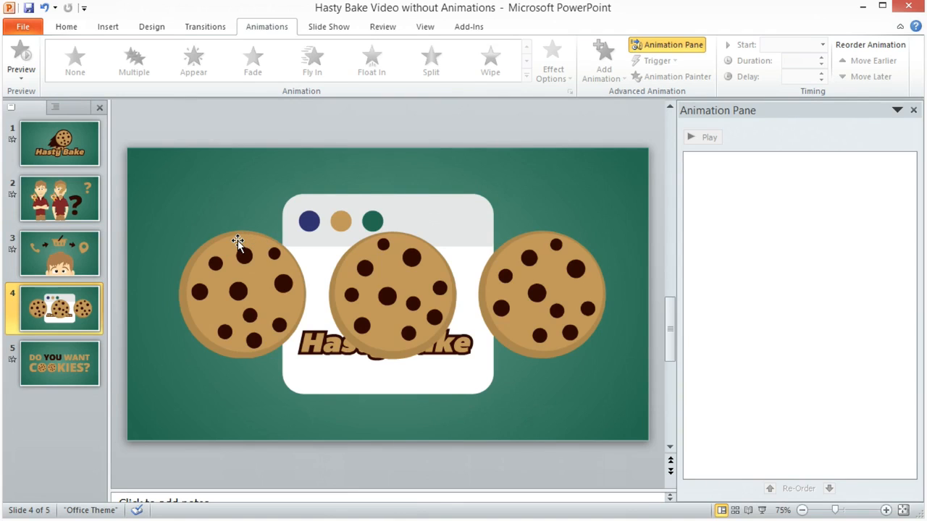
{"action": "left_click", "coordinate": [252, 275]}
{"action": "left_click", "coordinate": [373, 276], "text": "shift"}
{"action": "left_click", "coordinate": [548, 275], "text": "shift"}
{"action": "left_click_drag", "start_coordinate": [376, 328], "coordinate": [371, 487]}
Move the Hasty Bake logo to the slide's upper right corner and the white rectangle off the browser window toward the left edge
{"action": "left_click", "coordinate": [459, 282]}
{"action": "left_click_drag", "start_coordinate": [459, 282], "coordinate": [605, 173]}
{"action": "left_click", "coordinate": [441, 346]}
{"action": "mouse_move", "coordinate": [409, 317]}
{"action": "left_mouse_down"}
{"action": "mouse_move", "coordinate": [344, 263]}
{"action": "mouse_move", "coordinate": [202, 270]}
{"action": "mouse_move", "coordinate": [196, 252]}
{"action": "left_mouse_up"}
Move the "Cookie Delivery Company" text box out of the browser window's search field to the empty area on its right
{"action": "left_click", "coordinate": [363, 274]}
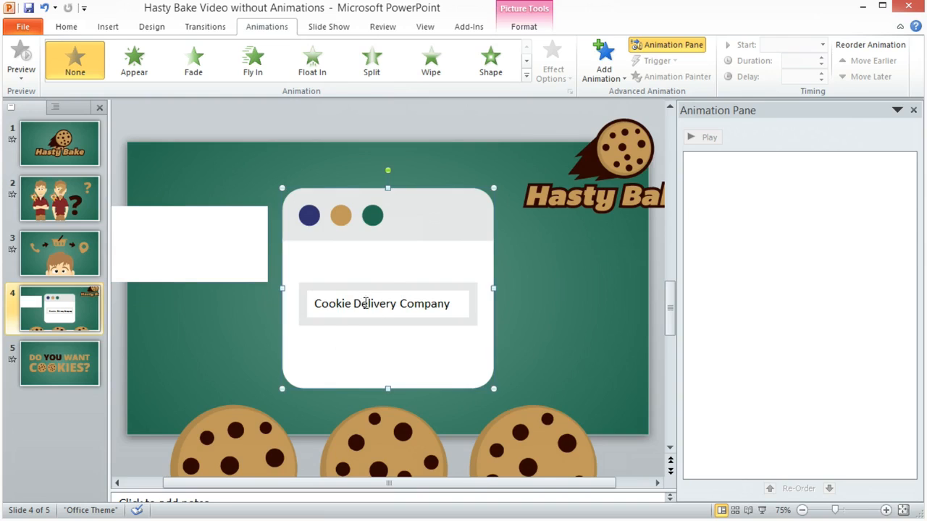
{"action": "left_click", "coordinate": [367, 302]}
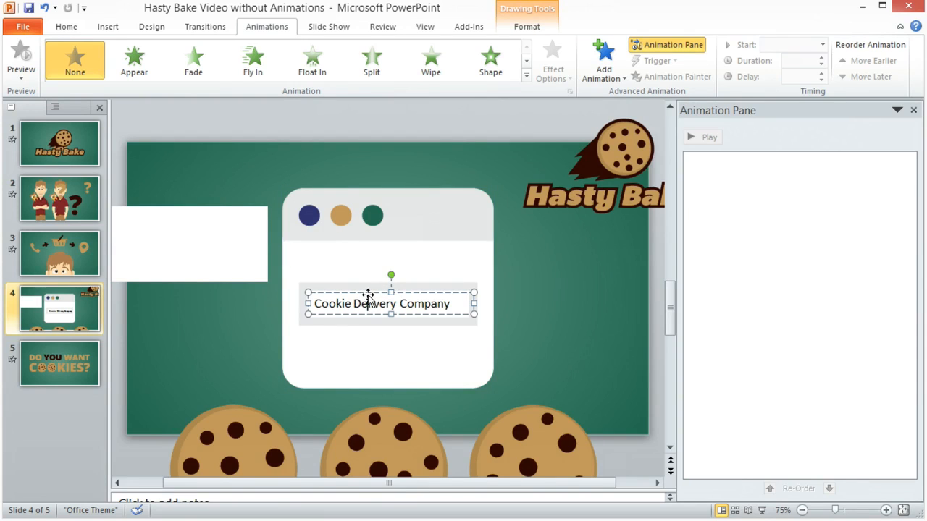
{"action": "left_click_drag", "start_coordinate": [366, 292], "coordinate": [577, 294]}
{"action": "triple_click", "coordinate": [556, 303]}
{"action": "double_click", "coordinate": [556, 304]}
{"action": "triple_click", "coordinate": [557, 303]}
{"action": "left_click", "coordinate": [583, 265]}
{"action": "left_click", "coordinate": [399, 268]}
{"action": "left_click_drag", "start_coordinate": [467, 287], "coordinate": [314, 253]}
{"action": "left_click_drag", "start_coordinate": [289, 303], "coordinate": [426, 312]}
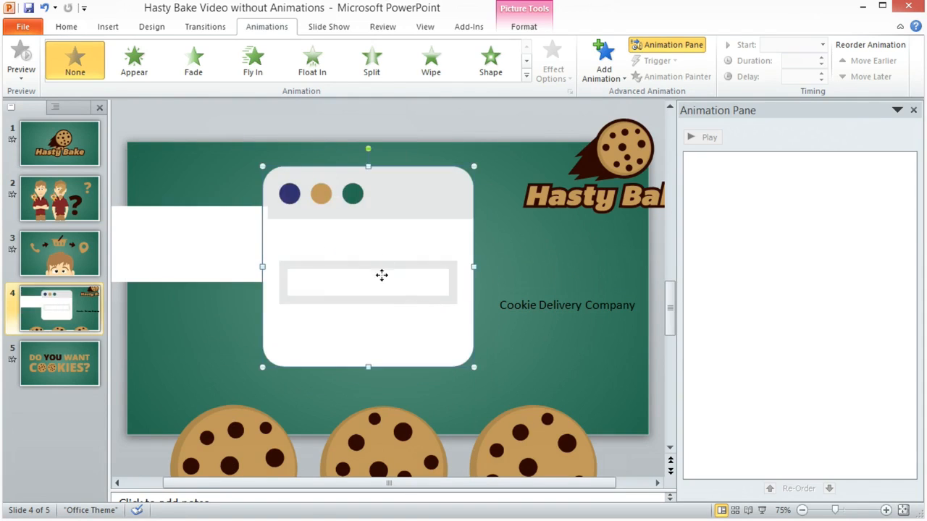
{"action": "key", "text": "ctrl+z"}
{"action": "key", "text": "ctrl+z"}
{"action": "key", "text": "Escape"}
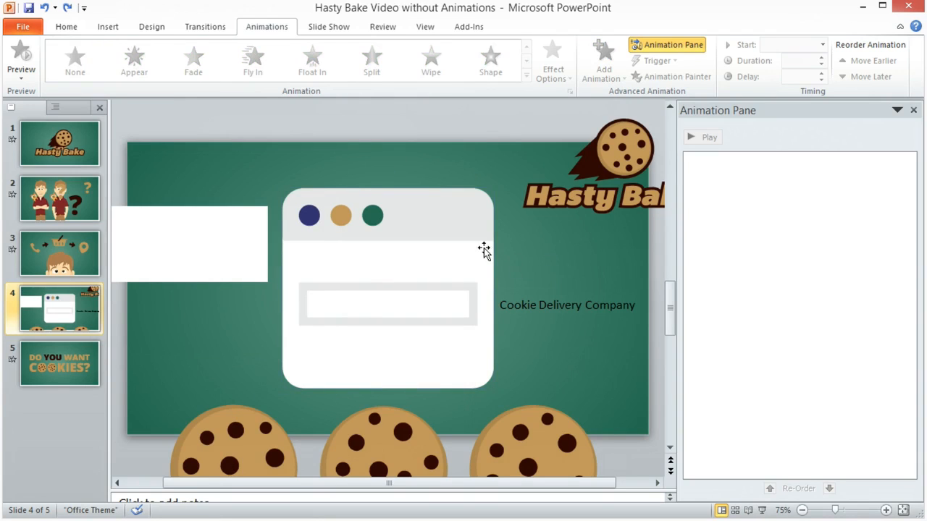
Apply a Fly In entrance from the left to the browser window picture
{"action": "left_click", "coordinate": [375, 218]}
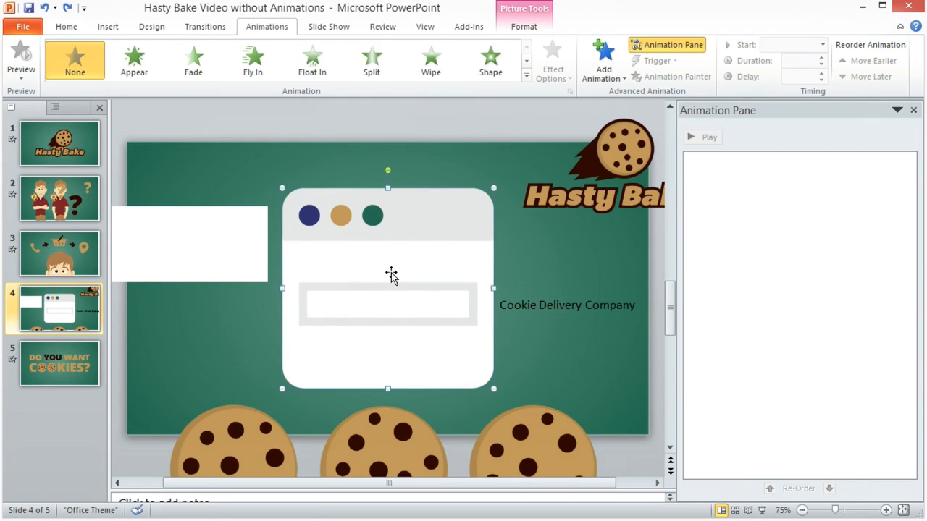
{"action": "left_click", "coordinate": [252, 59]}
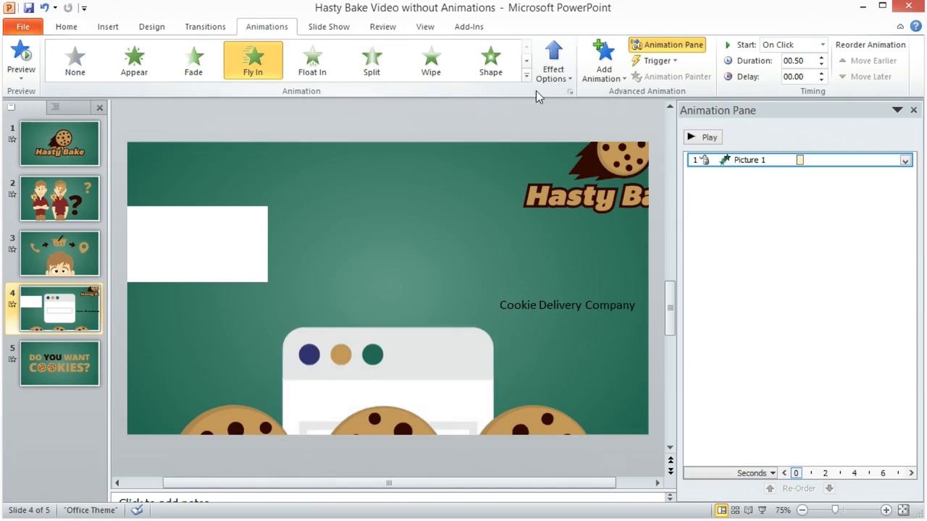
{"action": "left_click", "coordinate": [553, 67]}
{"action": "left_click", "coordinate": [501, 181]}
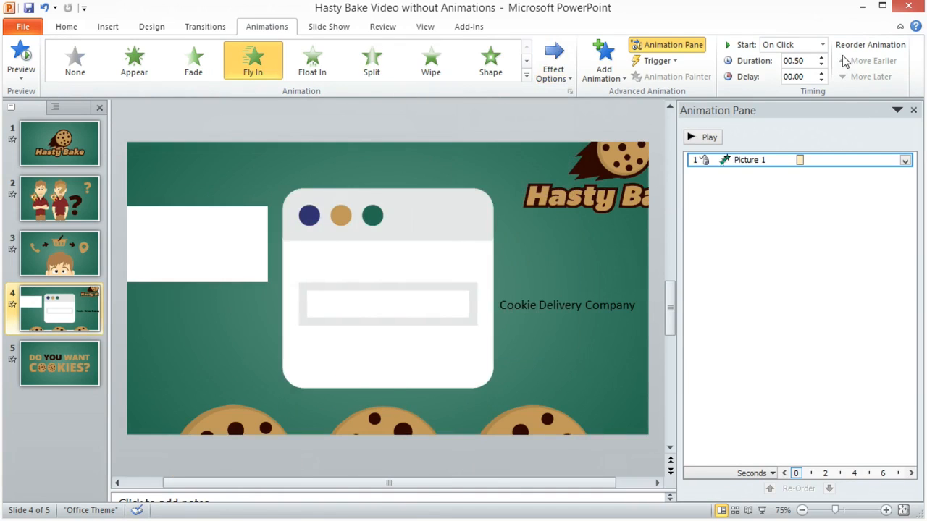
Set the browser window's Fly In to start After Previous with a 0.75-second duration and a 0.50-second delay
{"action": "left_click", "coordinate": [823, 44]}
{"action": "left_click", "coordinate": [811, 88]}
{"action": "left_click", "coordinate": [821, 73]}
{"action": "left_click", "coordinate": [821, 73]}
{"action": "left_click", "coordinate": [821, 73]}
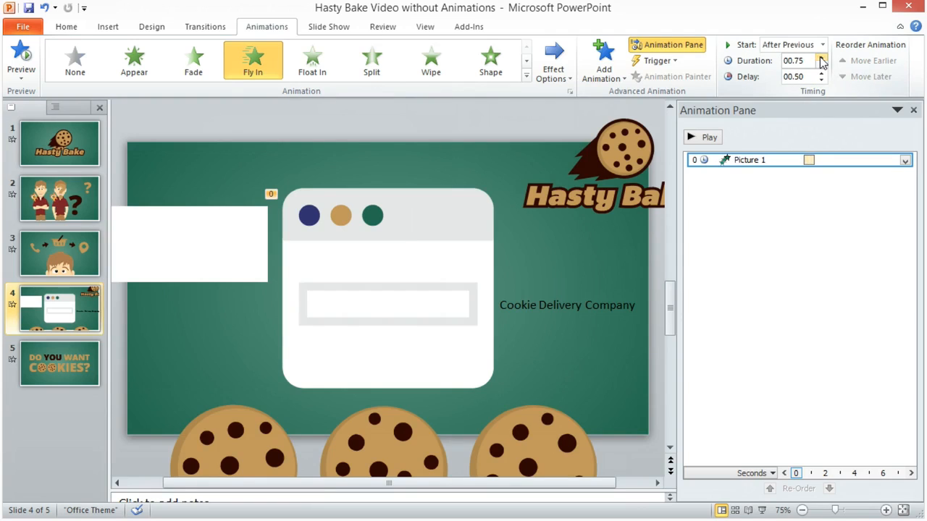
{"action": "left_click", "coordinate": [776, 256]}
Place the "Cookie Delivery Company" text back in the search field and apply a Wipe entrance from the left
{"action": "left_click", "coordinate": [533, 315]}
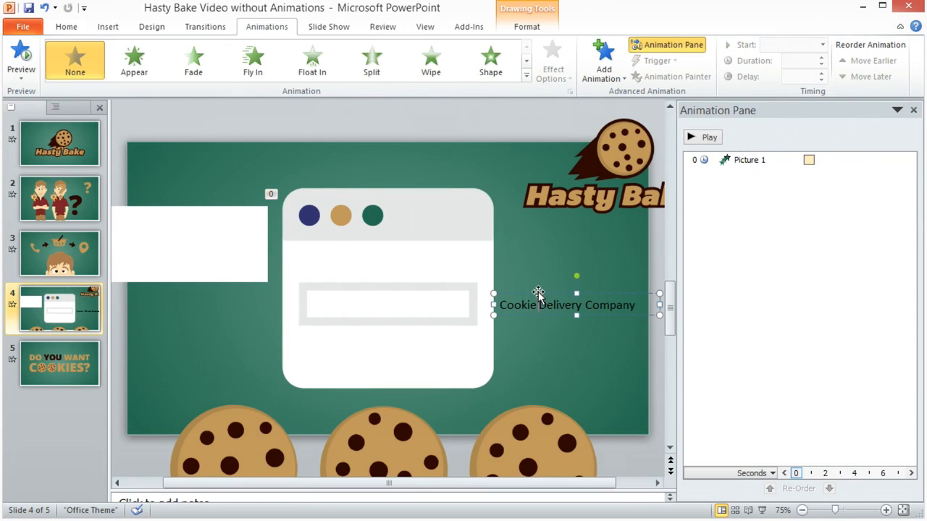
{"action": "left_click_drag", "start_coordinate": [538, 293], "coordinate": [356, 293]}
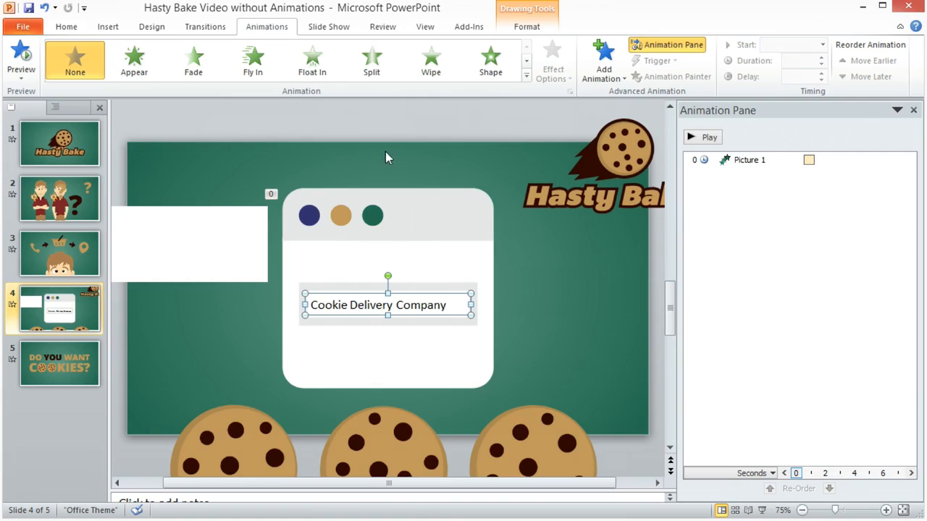
{"action": "left_click", "coordinate": [428, 66]}
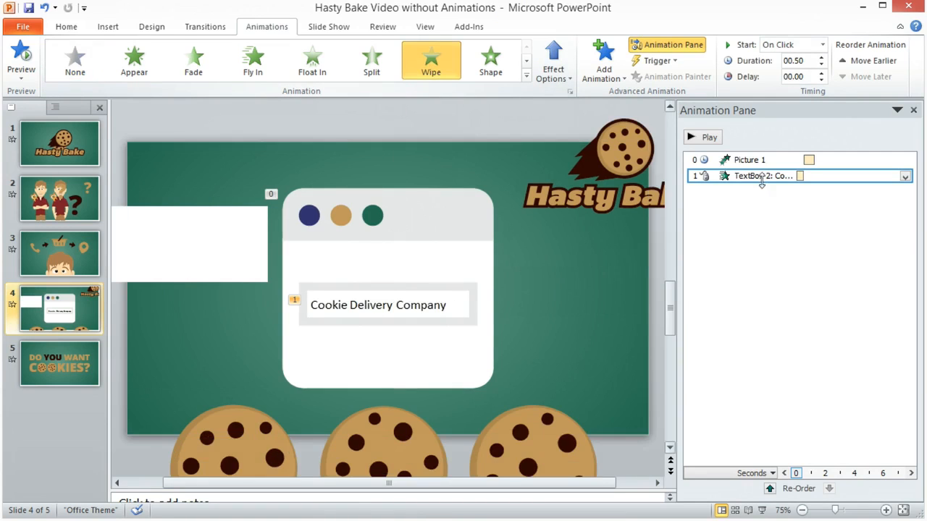
{"action": "left_click", "coordinate": [554, 63]}
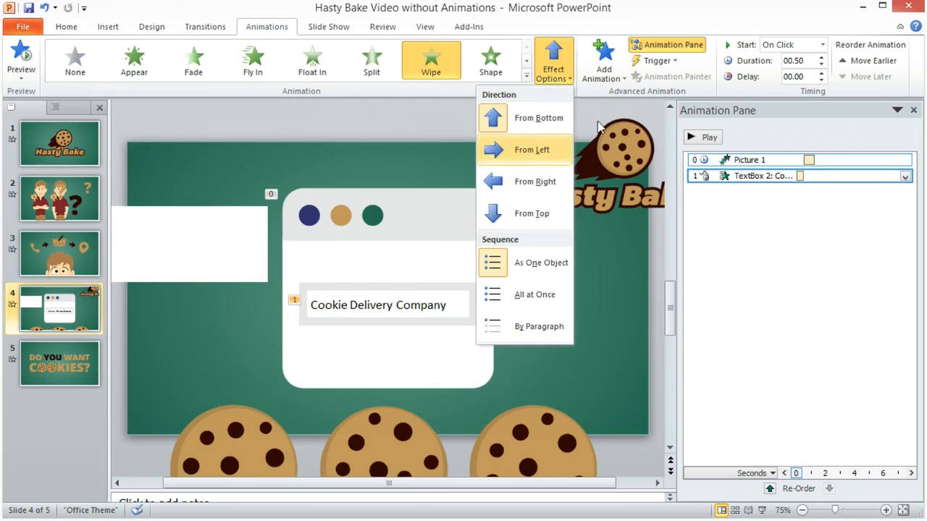
{"action": "left_click", "coordinate": [532, 149]}
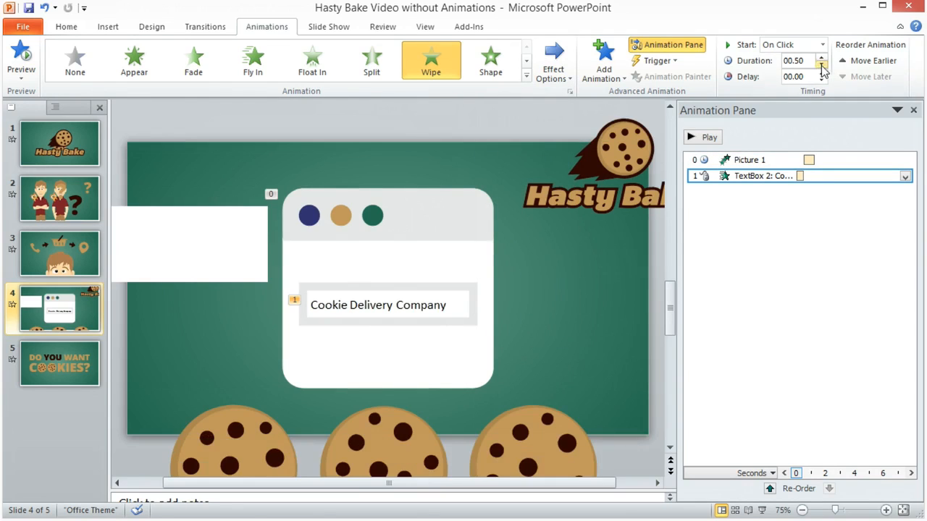
Preview the text's Wipe at a 0.75-second duration and set it to start After Previous with a 2-second delay
{"action": "left_click", "coordinate": [704, 137]}
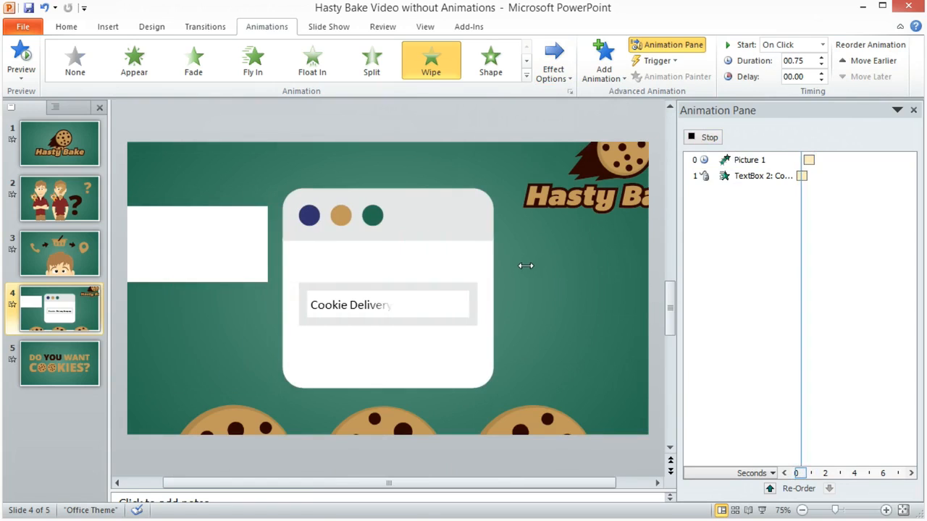
{"action": "left_click", "coordinate": [726, 178]}
{"action": "left_click", "coordinate": [775, 48]}
{"action": "left_click", "coordinate": [787, 84]}
{"action": "left_click", "coordinate": [821, 73]}
{"action": "left_click", "coordinate": [821, 73]}
{"action": "left_click", "coordinate": [821, 73]}
{"action": "left_click", "coordinate": [821, 73]}
{"action": "left_click", "coordinate": [821, 73]}
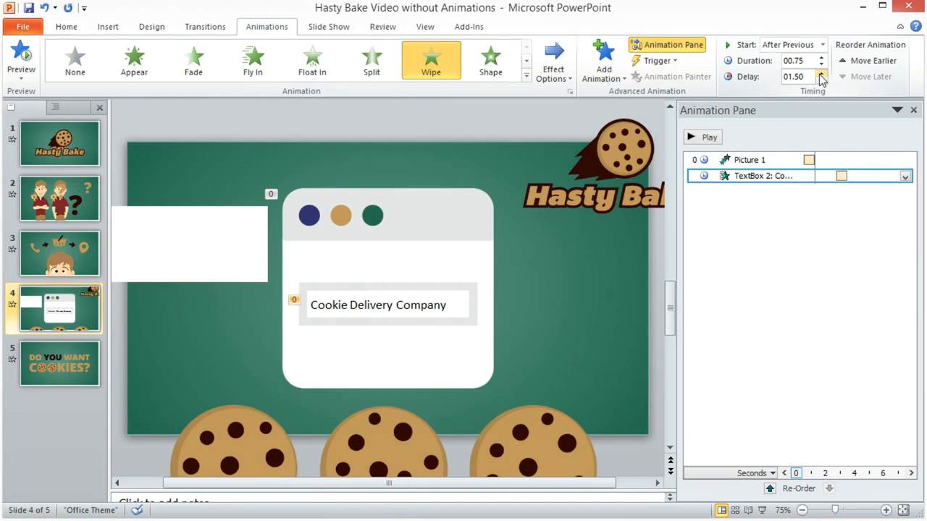
{"action": "left_click", "coordinate": [821, 73]}
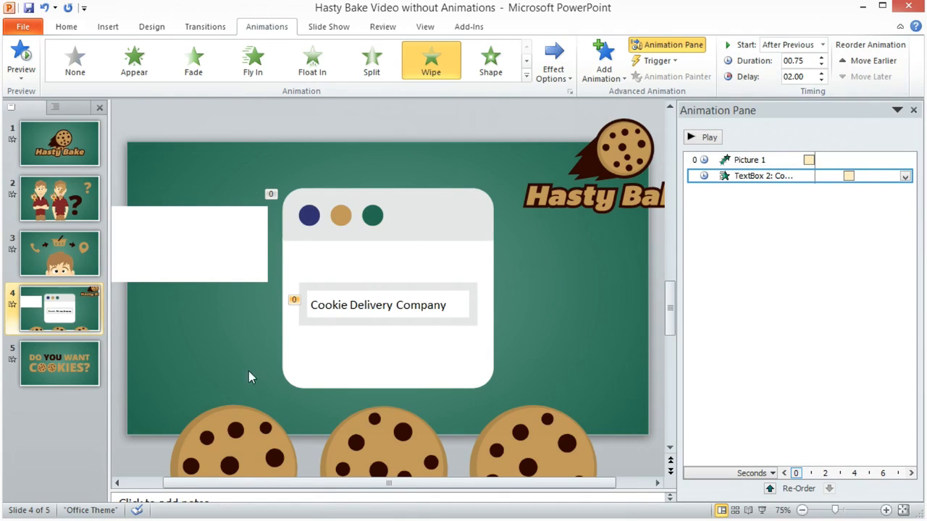
{"action": "left_click", "coordinate": [781, 265]}
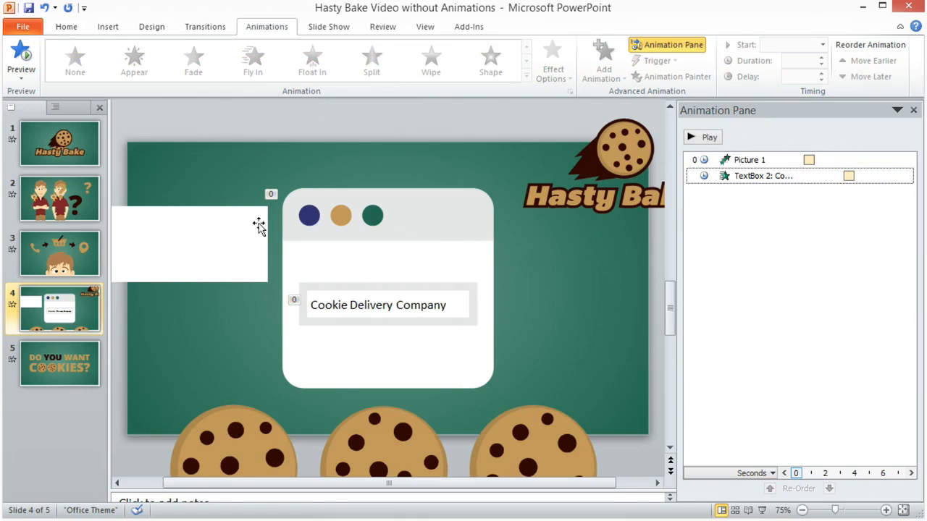
Resize the white rectangle and center it over the browser window's search field and text
{"action": "left_click", "coordinate": [234, 221]}
{"action": "left_click_drag", "start_coordinate": [190, 255], "coordinate": [254, 217]}
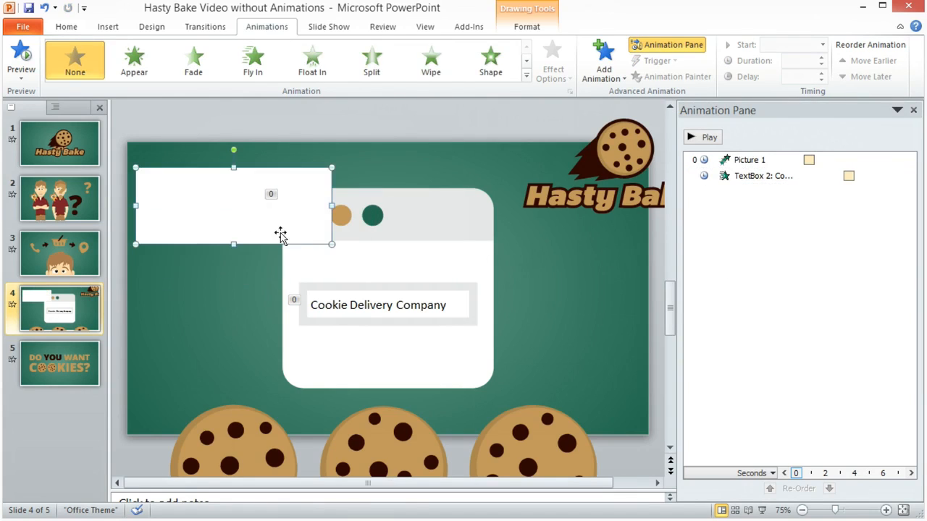
{"action": "left_click_drag", "start_coordinate": [331, 243], "coordinate": [245, 284]}
{"action": "left_click_drag", "start_coordinate": [239, 254], "coordinate": [271, 245]}
{"action": "left_click_drag", "start_coordinate": [203, 202], "coordinate": [359, 304]}
{"action": "left_click_drag", "start_coordinate": [428, 305], "coordinate": [485, 304]}
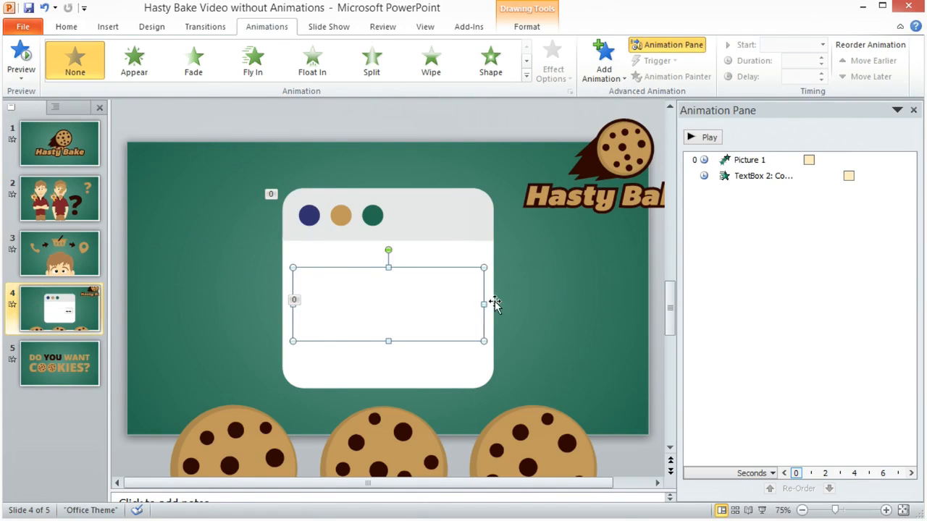
{"action": "left_click_drag", "start_coordinate": [365, 295], "coordinate": [388, 296]}
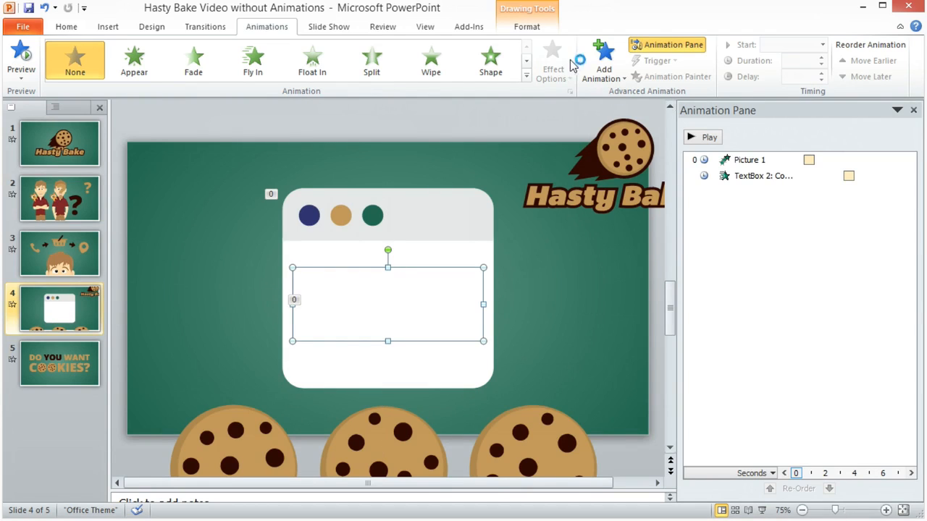
Add a Fade entrance to the white rectangle, starting After Previous with a 1-second delay
{"action": "left_click", "coordinate": [607, 64]}
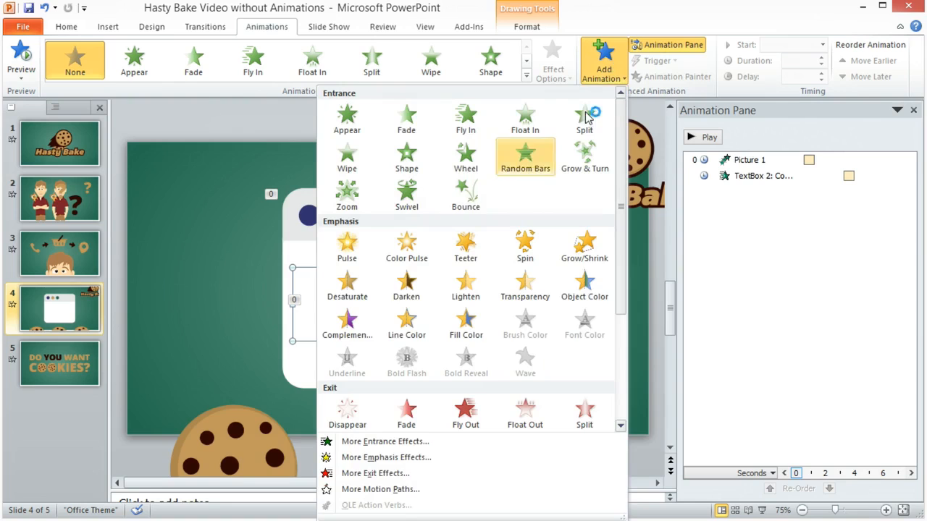
{"action": "left_click", "coordinate": [407, 119]}
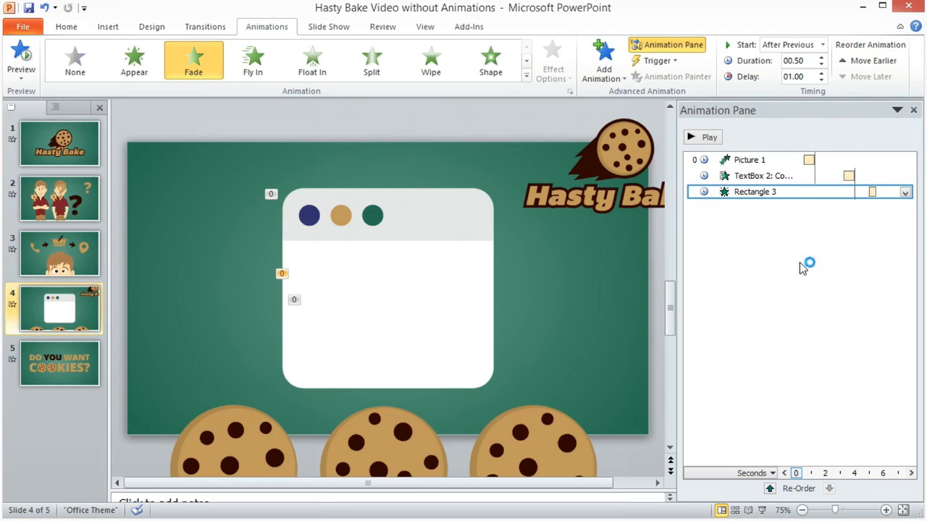
{"action": "left_click", "coordinate": [776, 304]}
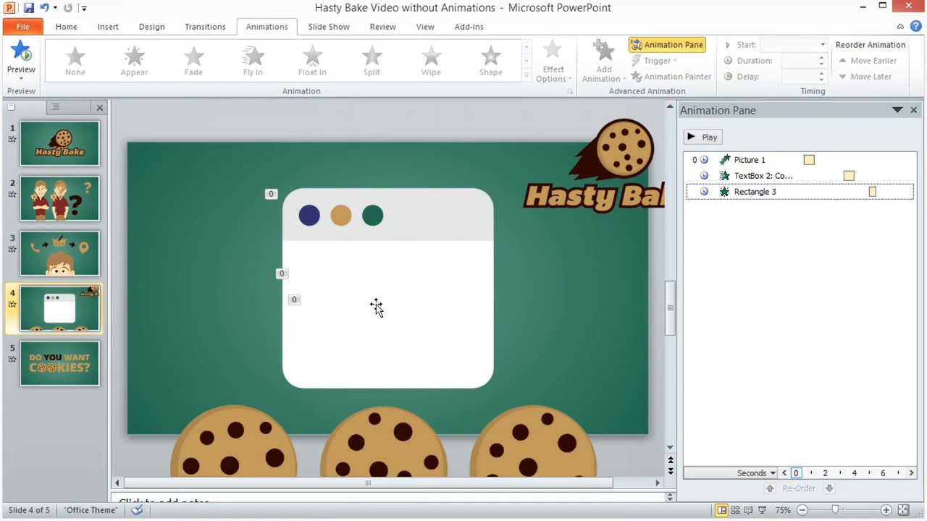
Try Fade exit animations on the browser window, text box and white rectangle, preview them, and remove them
{"action": "left_click_drag", "start_coordinate": [228, 160], "coordinate": [536, 400]}
{"action": "left_click_drag", "start_coordinate": [234, 160], "coordinate": [532, 394]}
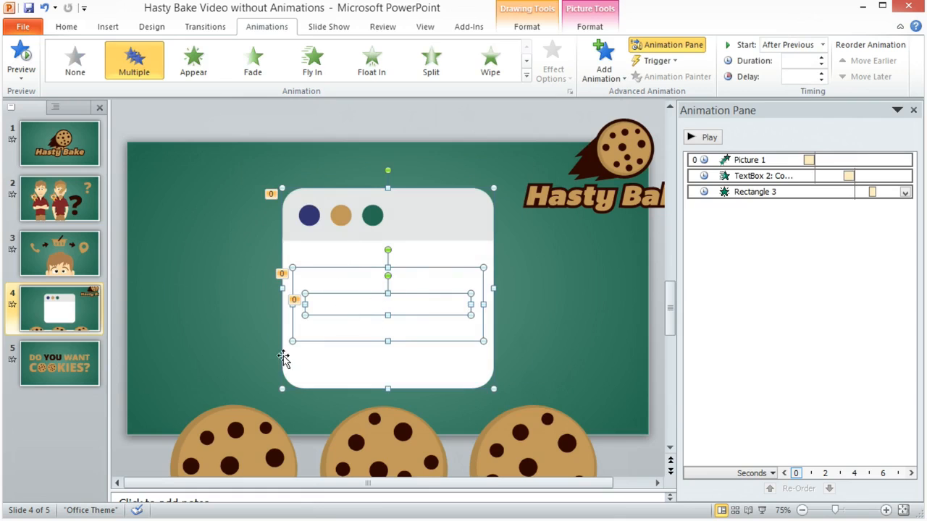
{"action": "left_click", "coordinate": [604, 67]}
{"action": "left_click", "coordinate": [414, 399]}
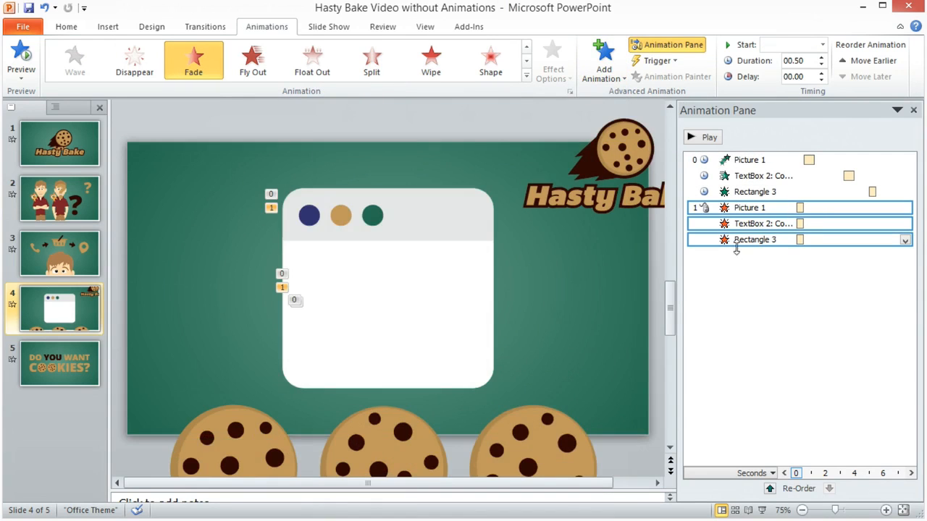
{"action": "left_click", "coordinate": [708, 138]}
{"action": "left_click", "coordinate": [752, 239]}
{"action": "left_click", "coordinate": [750, 207], "text": "shift"}
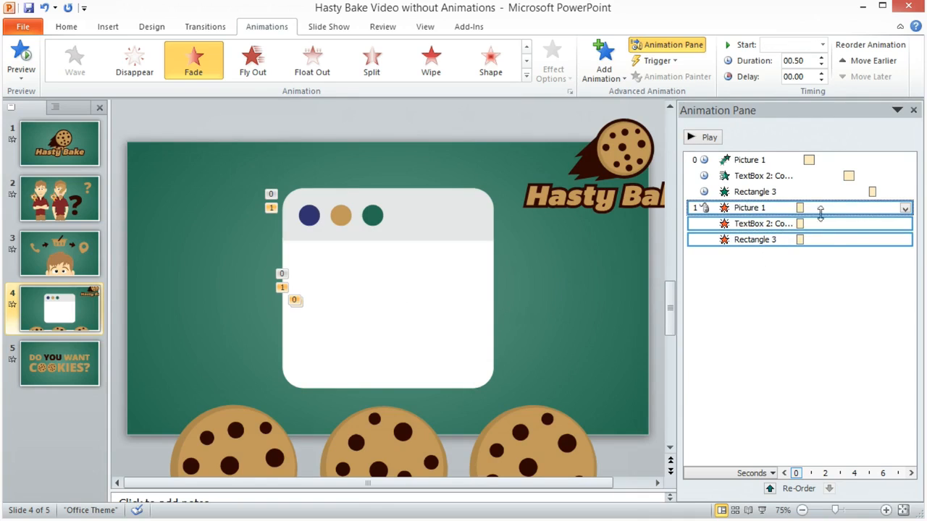
{"action": "key", "text": "Delete"}
Move the white rectangle aside to expose the "Cookie Delivery Company" text and add a Disappear exit animation to the text
{"action": "left_click", "coordinate": [364, 310]}
{"action": "left_click_drag", "start_coordinate": [364, 310], "coordinate": [507, 313]}
{"action": "left_click", "coordinate": [387, 305]}
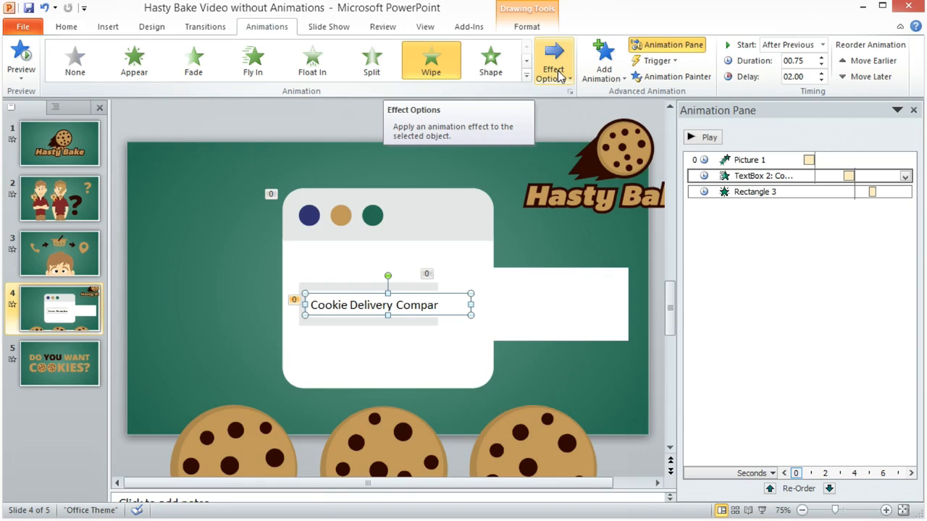
{"action": "left_click", "coordinate": [608, 78]}
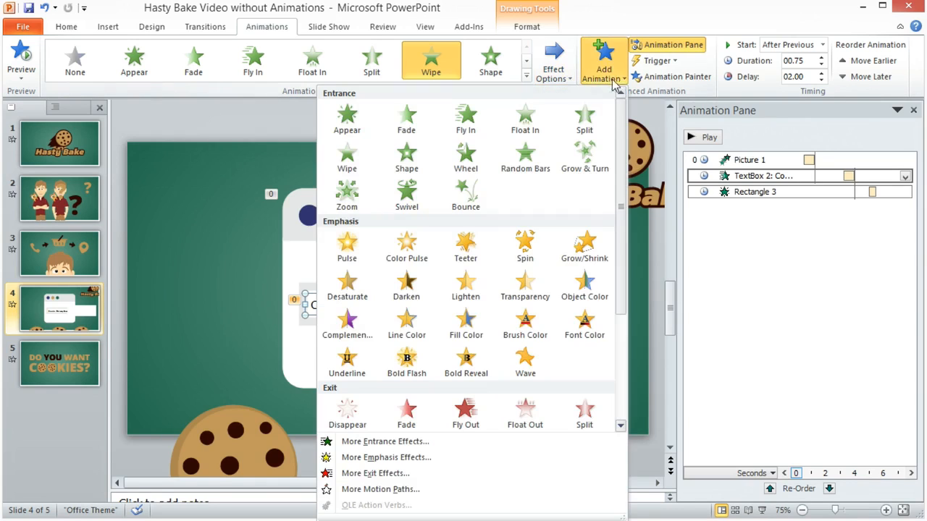
{"action": "left_click", "coordinate": [354, 415]}
Set the text's Disappear exit to start After Previous and move the white rectangle back over the search field
{"action": "left_click", "coordinate": [765, 269]}
{"action": "left_click", "coordinate": [822, 44]}
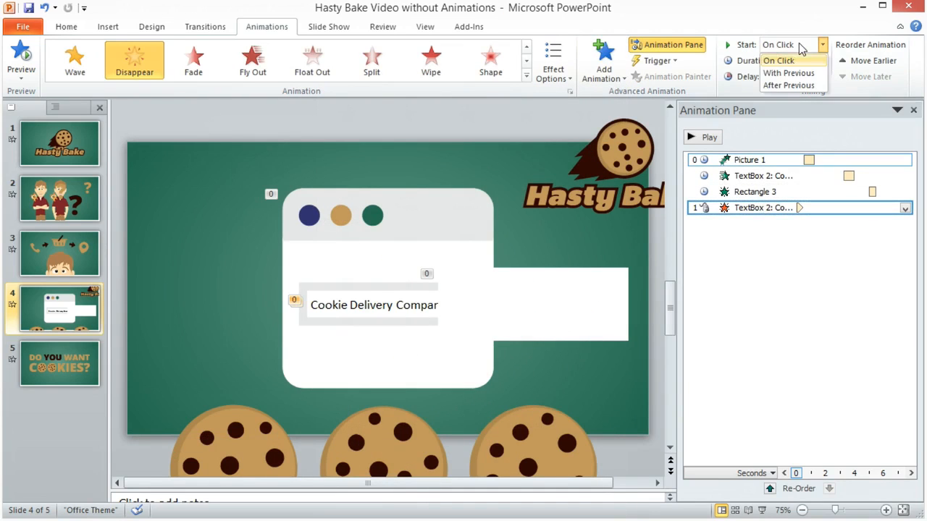
{"action": "left_click", "coordinate": [789, 85]}
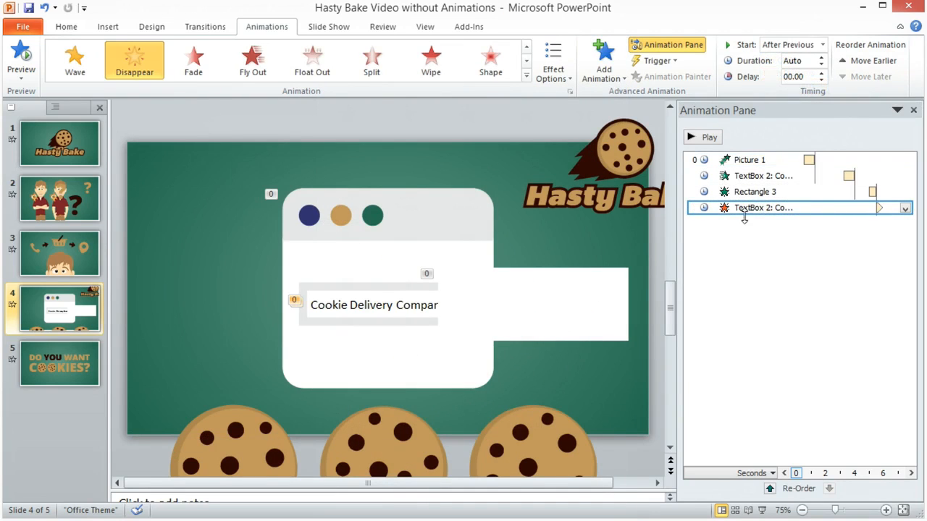
{"action": "left_click", "coordinate": [472, 331]}
{"action": "left_click_drag", "start_coordinate": [543, 302], "coordinate": [424, 301]}
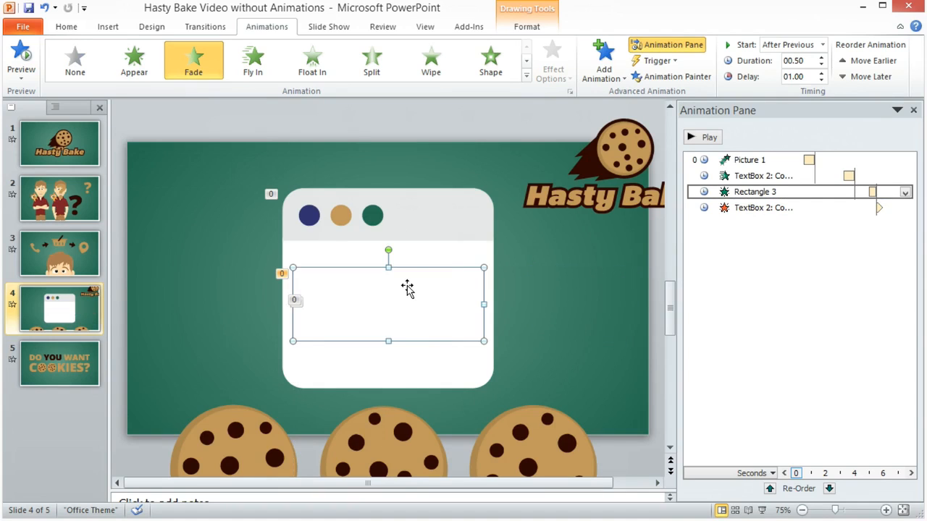
Preview slide 4's animations and move the Hasty Bake logo onto the white area of the browser window
{"action": "left_click", "coordinate": [714, 137]}
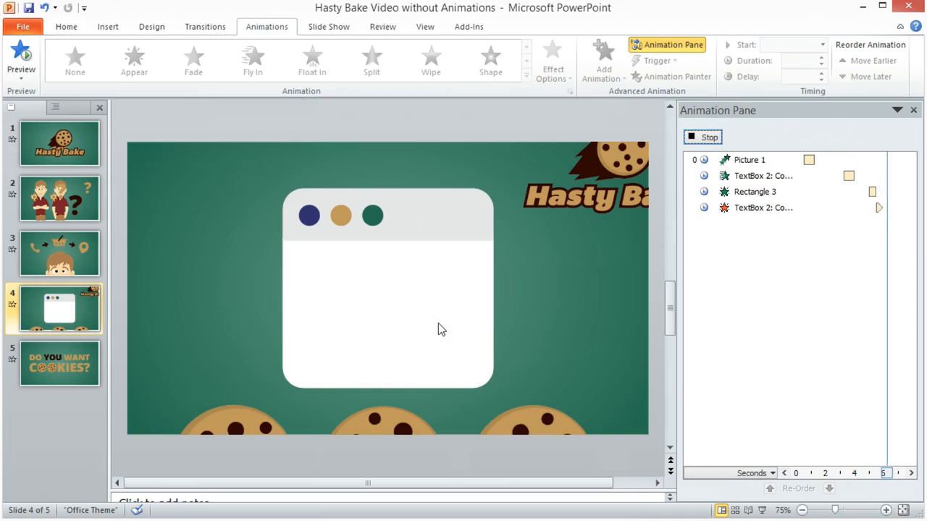
{"action": "left_click", "coordinate": [792, 287]}
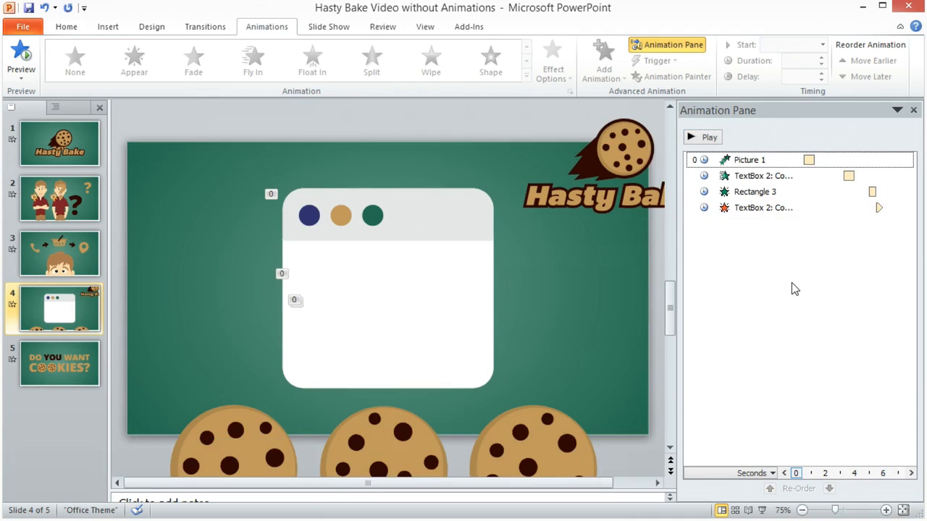
{"action": "left_click_drag", "start_coordinate": [624, 174], "coordinate": [404, 297]}
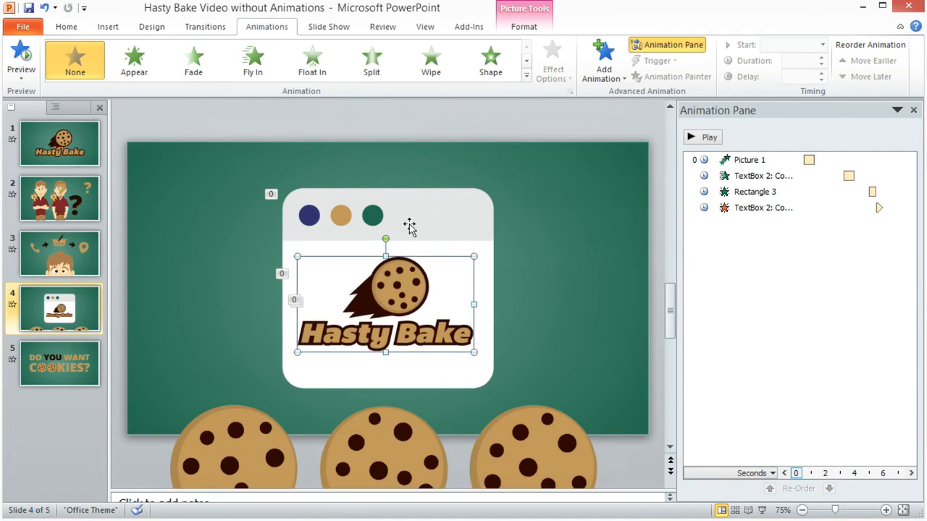
Add a Fade entrance to the Hasty Bake logo, starting After Previous with a delay
{"action": "left_click", "coordinate": [203, 65]}
{"action": "left_click", "coordinate": [823, 44]}
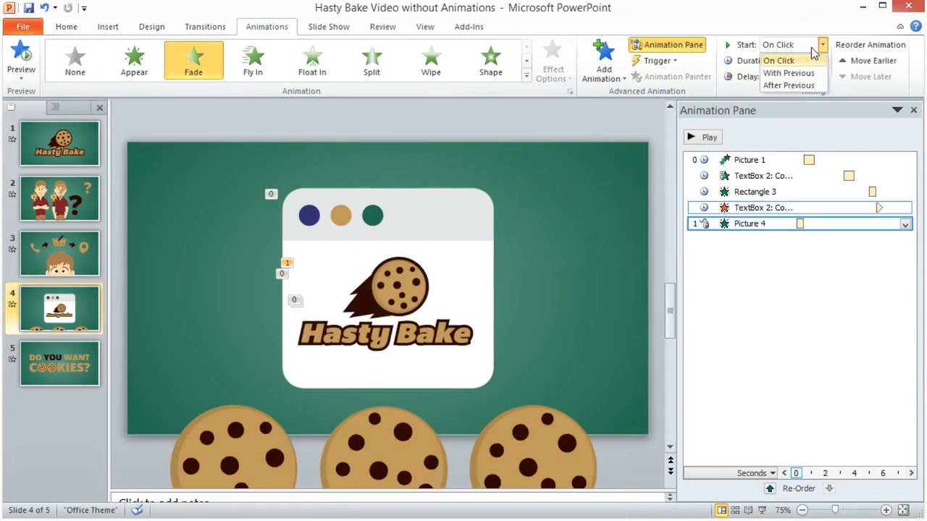
{"action": "left_click", "coordinate": [831, 85]}
{"action": "left_click", "coordinate": [822, 73]}
{"action": "left_click", "coordinate": [821, 73]}
{"action": "left_click", "coordinate": [821, 73]}
{"action": "left_click", "coordinate": [821, 73]}
{"action": "left_click", "coordinate": [821, 73]}
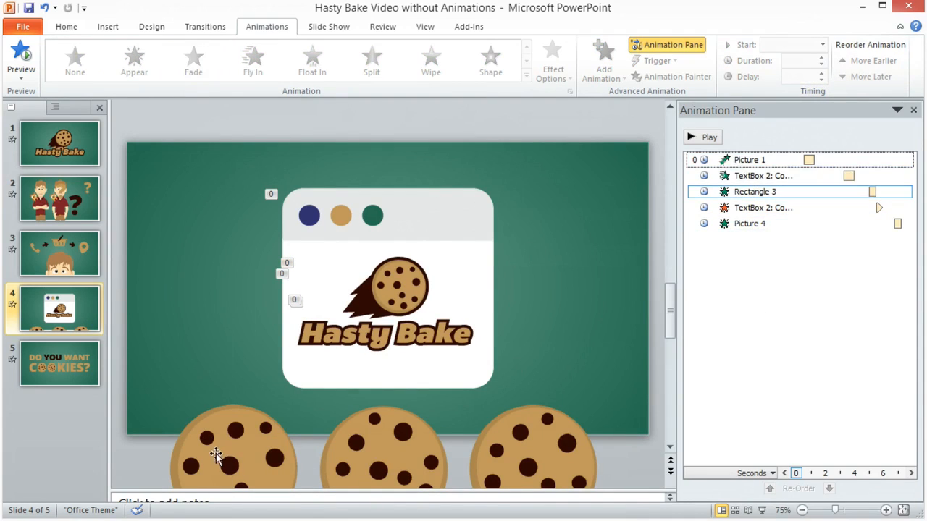
Move the three cookies together up from the slide's lower edge to its middle, over the browser window
{"action": "left_click", "coordinate": [216, 451]}
{"action": "left_click", "coordinate": [357, 442], "text": "shift"}
{"action": "left_click", "coordinate": [545, 451], "text": "shift"}
{"action": "left_click_drag", "start_coordinate": [547, 474], "coordinate": [550, 295]}
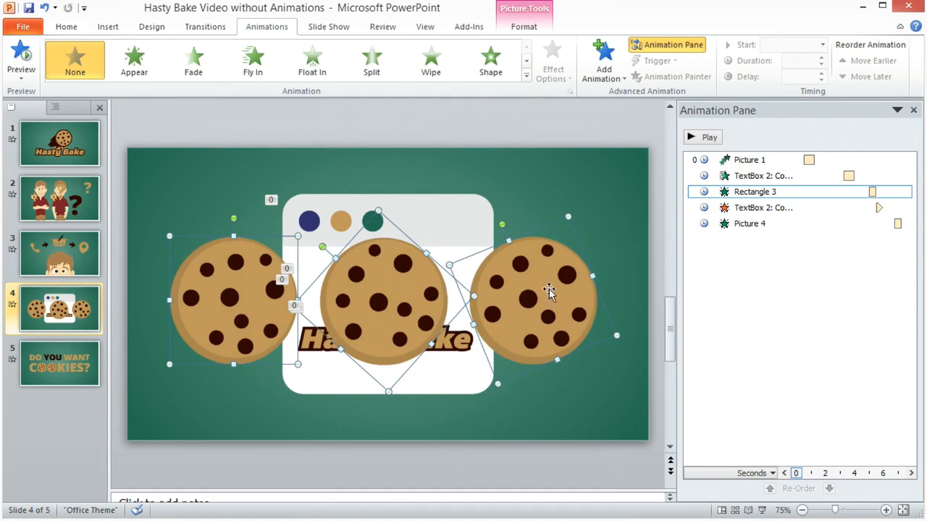
{"action": "left_click", "coordinate": [590, 151]}
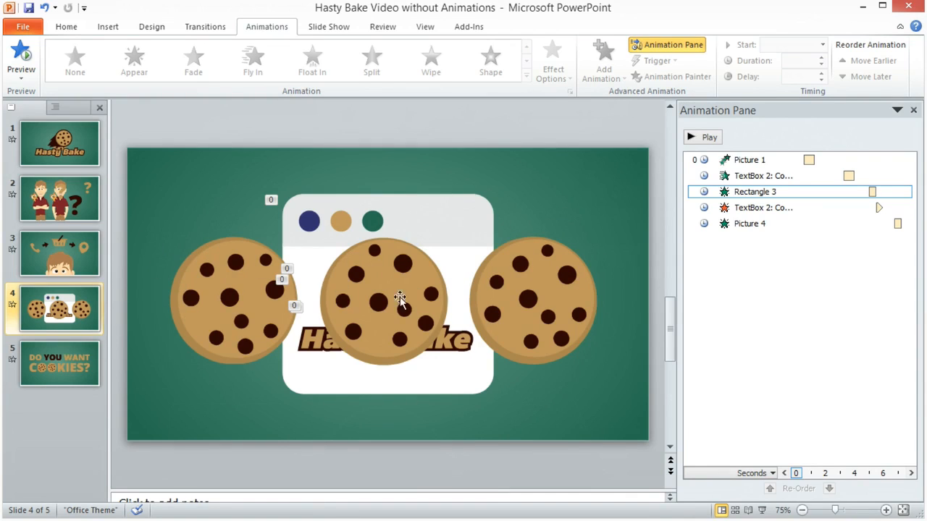
Add a Fly In entrance animation to all three cookies at once
{"action": "left_click", "coordinate": [257, 301]}
{"action": "left_click", "coordinate": [384, 302], "text": "shift"}
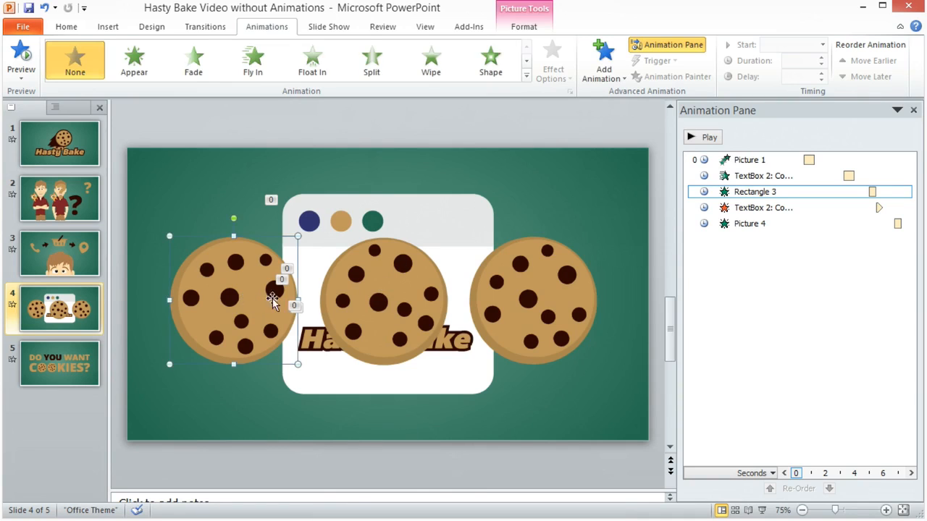
{"action": "left_click", "coordinate": [551, 293], "text": "shift"}
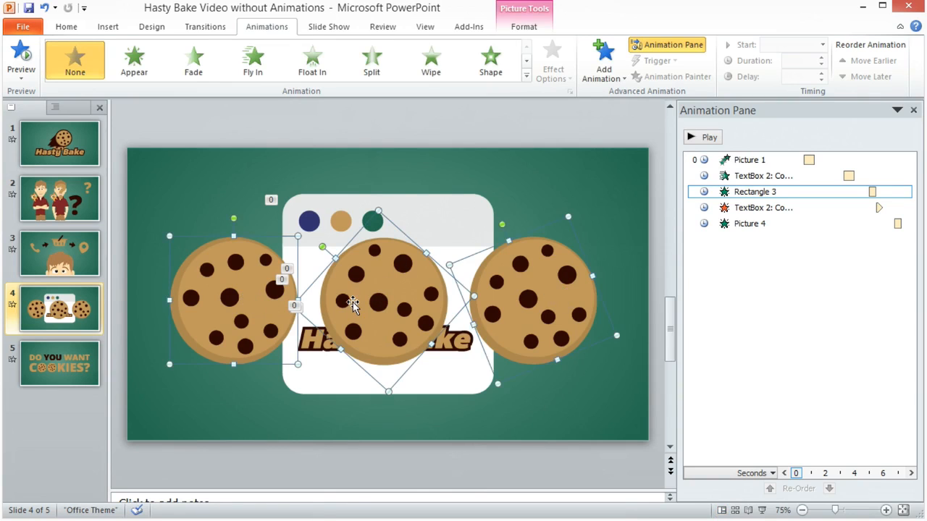
{"action": "left_click", "coordinate": [527, 75]}
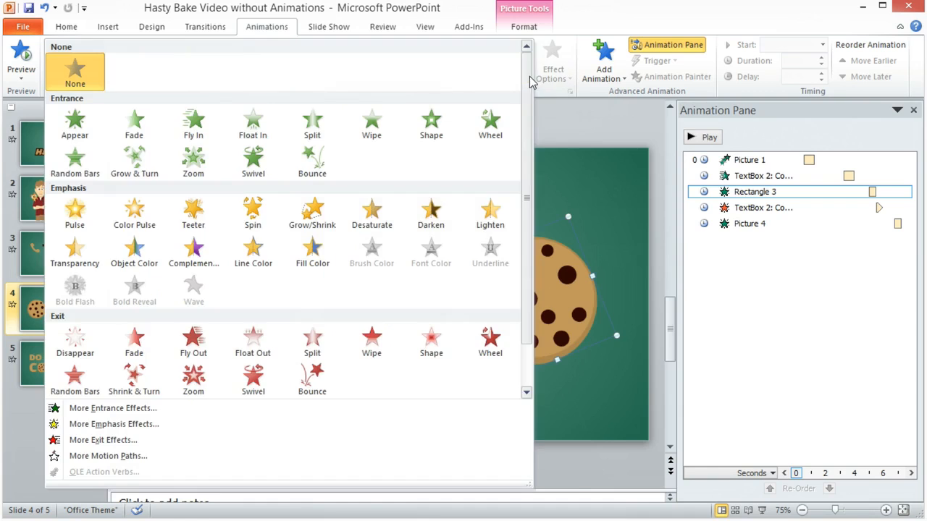
{"action": "left_click", "coordinate": [603, 64]}
{"action": "left_click", "coordinate": [465, 119]}
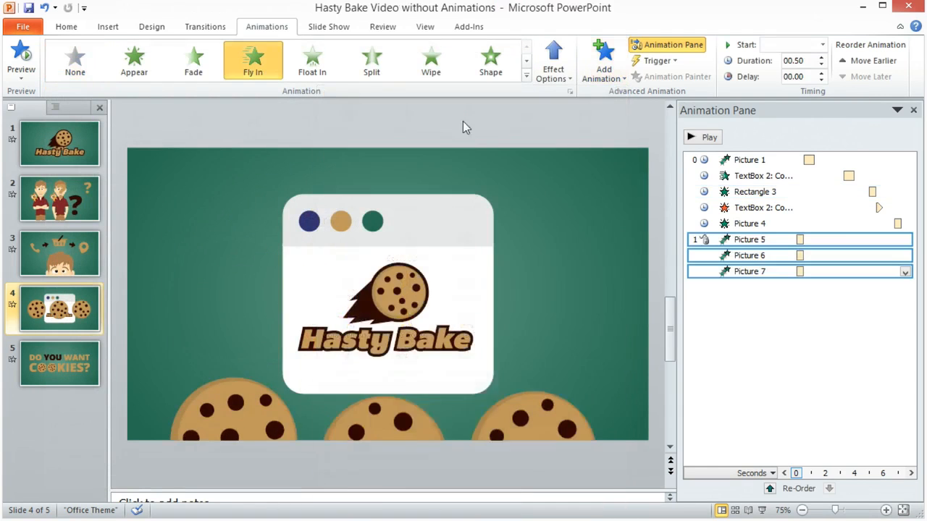
Set the left cookie's Fly In entrance (Picture 5) to start After Previous with a 1.5-second delay
{"action": "left_click", "coordinate": [792, 46]}
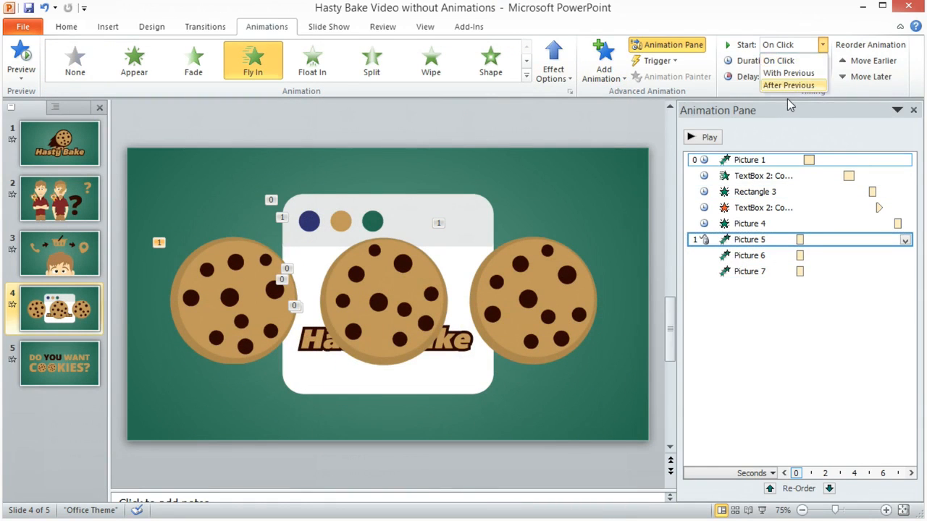
{"action": "left_click", "coordinate": [790, 85]}
{"action": "left_click", "coordinate": [822, 72]}
{"action": "left_click", "coordinate": [821, 73]}
{"action": "left_click", "coordinate": [822, 72]}
{"action": "left_click", "coordinate": [821, 72]}
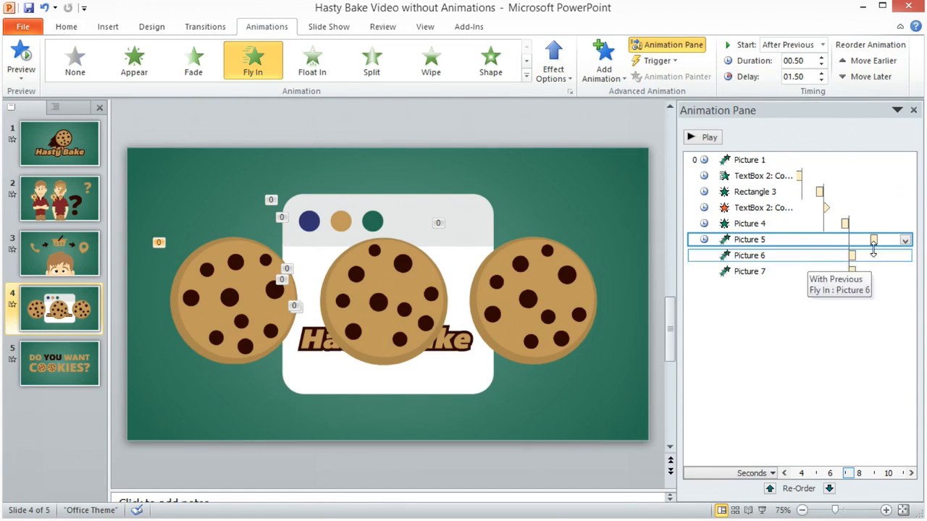
Give the Fly In entrances of the other two cookies (Picture 6 and Picture 7) a 1.5-second delay, starting With Previous
{"action": "left_click", "coordinate": [793, 256]}
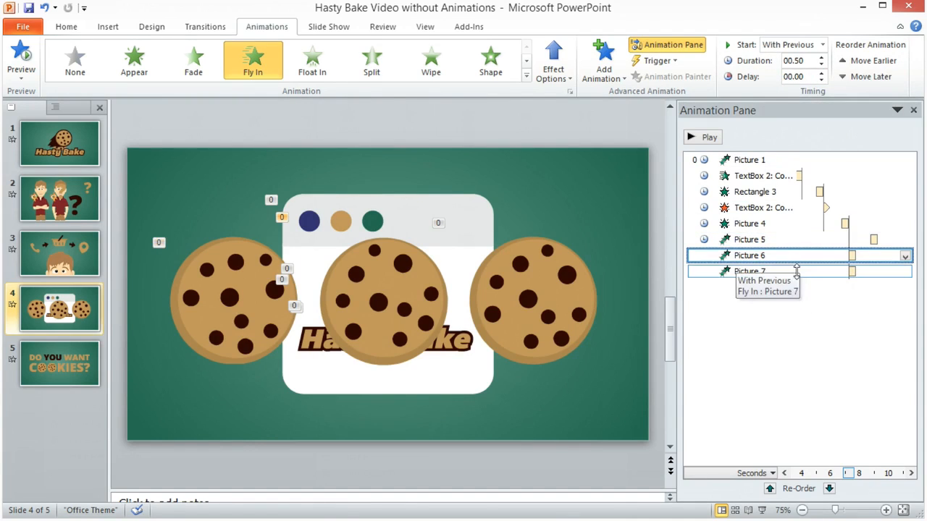
{"action": "left_click", "coordinate": [748, 271], "text": "shift"}
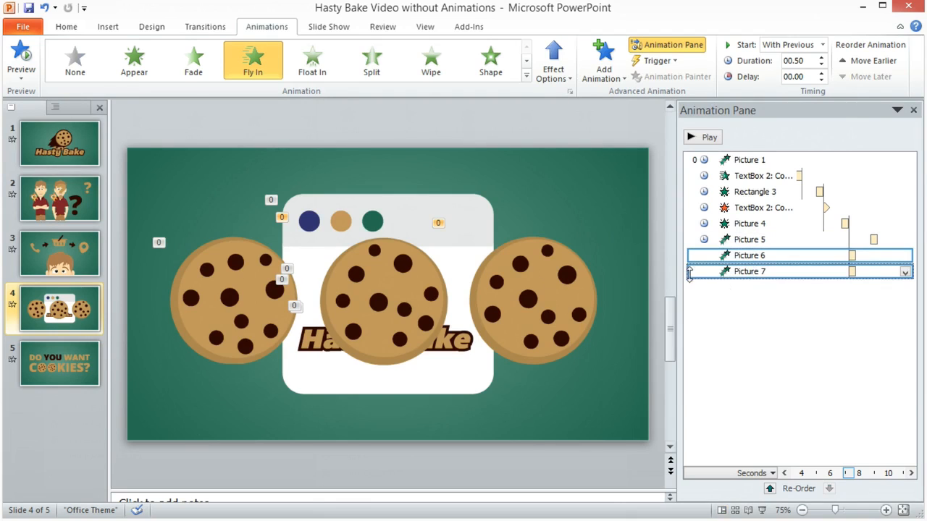
{"action": "left_click", "coordinate": [822, 44]}
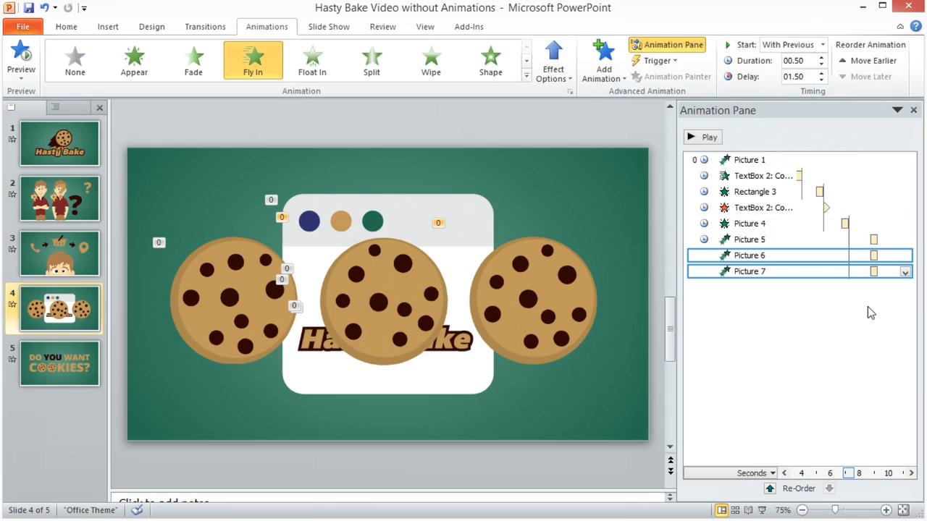
{"action": "left_click", "coordinate": [861, 309]}
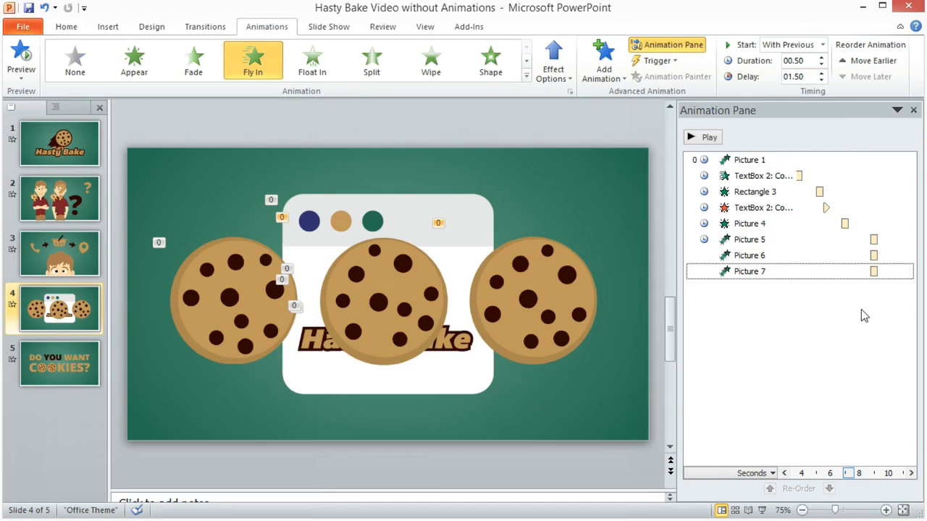
Change the direction of the middle cookie's Fly In entrance
{"action": "left_click", "coordinate": [782, 241]}
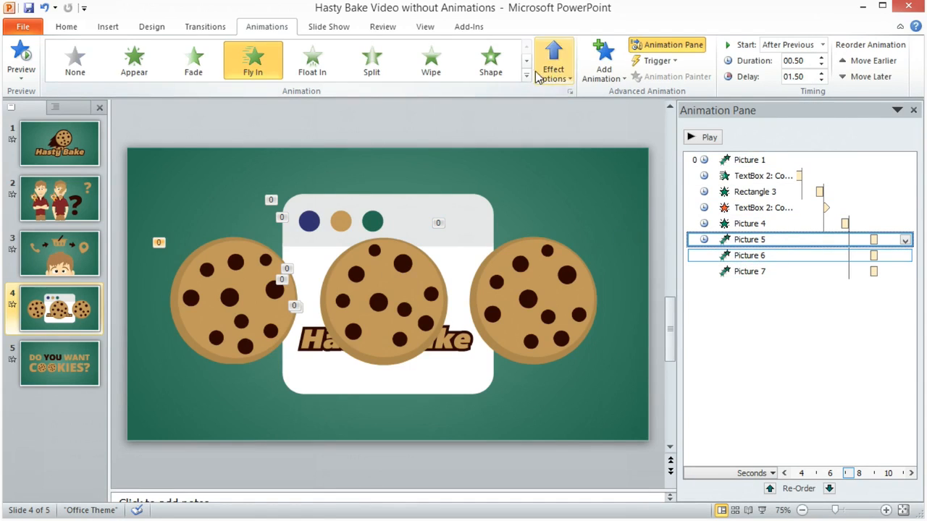
{"action": "left_click", "coordinate": [373, 294]}
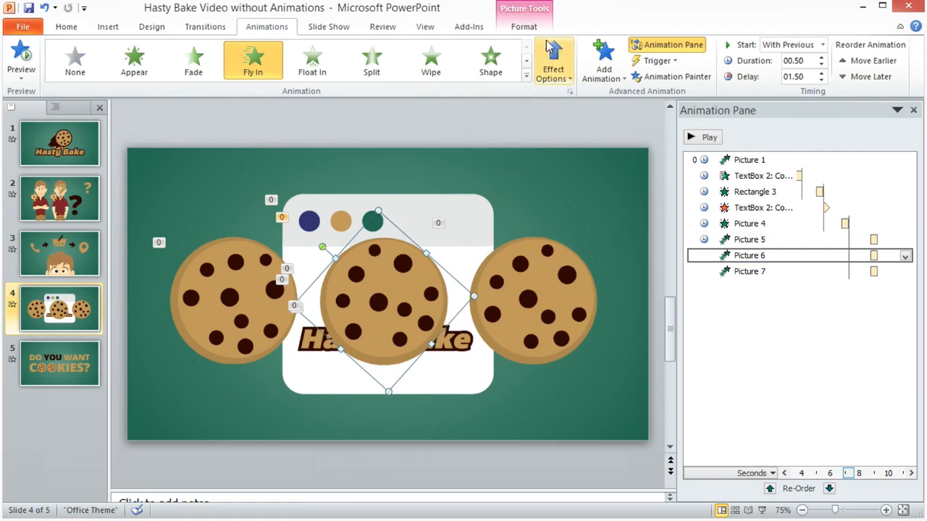
{"action": "left_click", "coordinate": [554, 65]}
{"action": "left_click", "coordinate": [519, 255]}
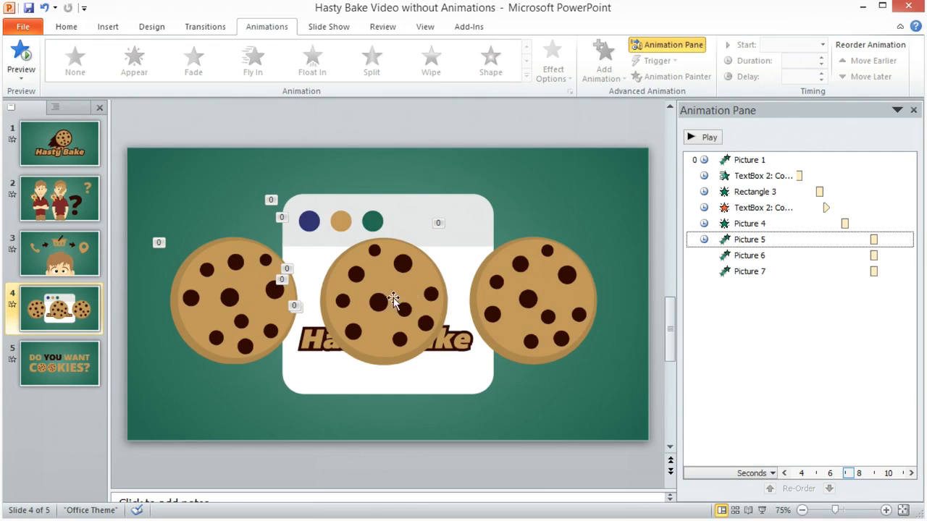
Add a Fly Out exit animation to all three cookies on top of their entrances
{"action": "left_click", "coordinate": [255, 302]}
{"action": "left_click", "coordinate": [386, 292], "text": "shift"}
{"action": "left_click", "coordinate": [505, 292], "text": "shift"}
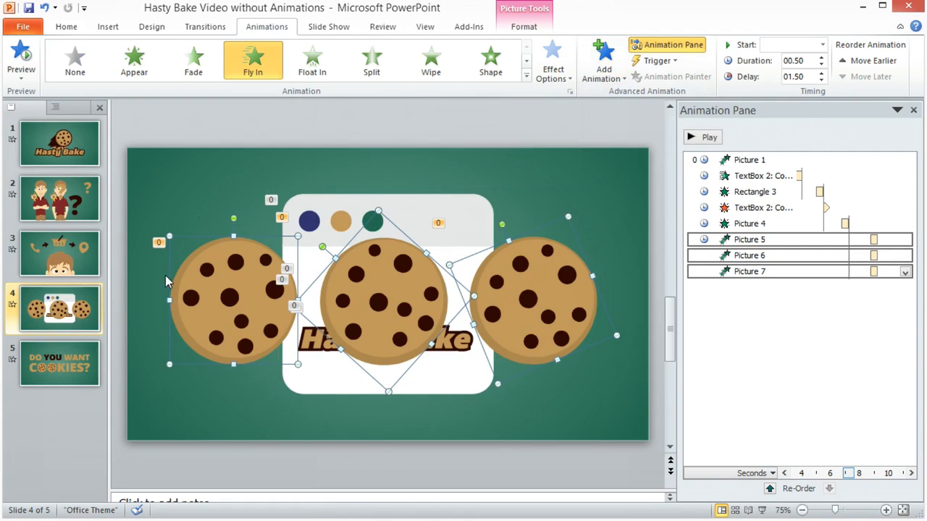
{"action": "left_click", "coordinate": [604, 72]}
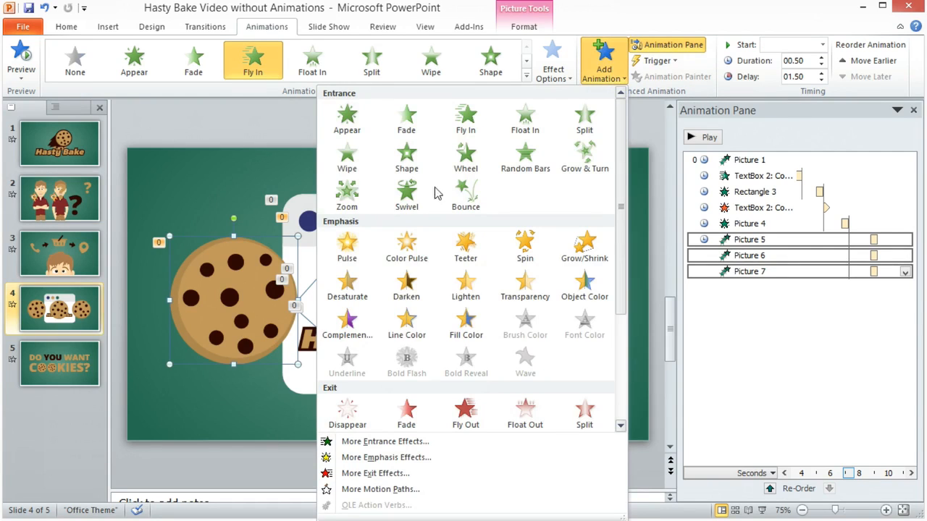
{"action": "left_click", "coordinate": [465, 408]}
Set the left cookie's Fly Out exit to start After Previous with a 1.75-second delay
{"action": "left_click", "coordinate": [823, 44]}
{"action": "left_click", "coordinate": [789, 85]}
{"action": "left_click", "coordinate": [821, 73]}
{"action": "left_click", "coordinate": [821, 72]}
{"action": "left_click", "coordinate": [821, 72]}
{"action": "left_click", "coordinate": [821, 72]}
Set the Fly Out exits of the middle and right cookies to With Previous with a 1.75-second delay
{"action": "left_click", "coordinate": [782, 302]}
{"action": "left_click", "coordinate": [777, 313], "text": "shift"}
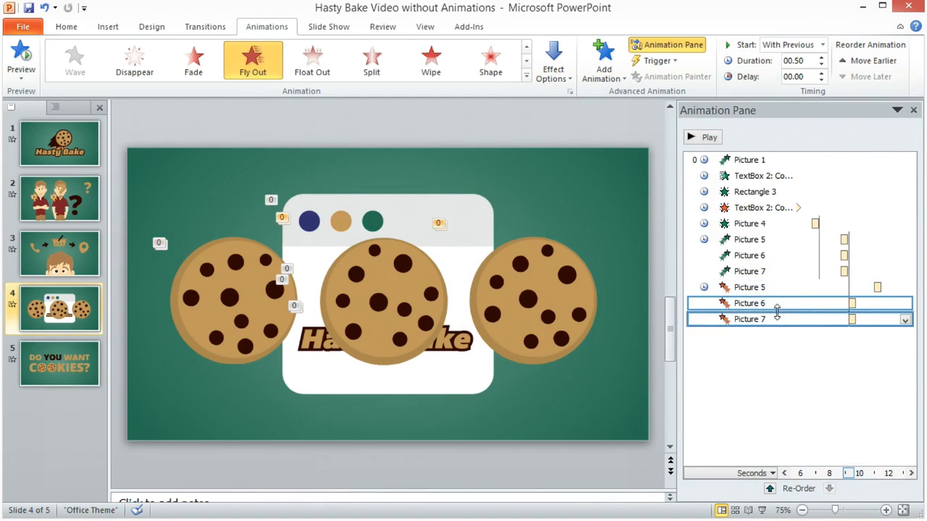
{"action": "left_click", "coordinate": [811, 44]}
{"action": "left_click", "coordinate": [787, 73]}
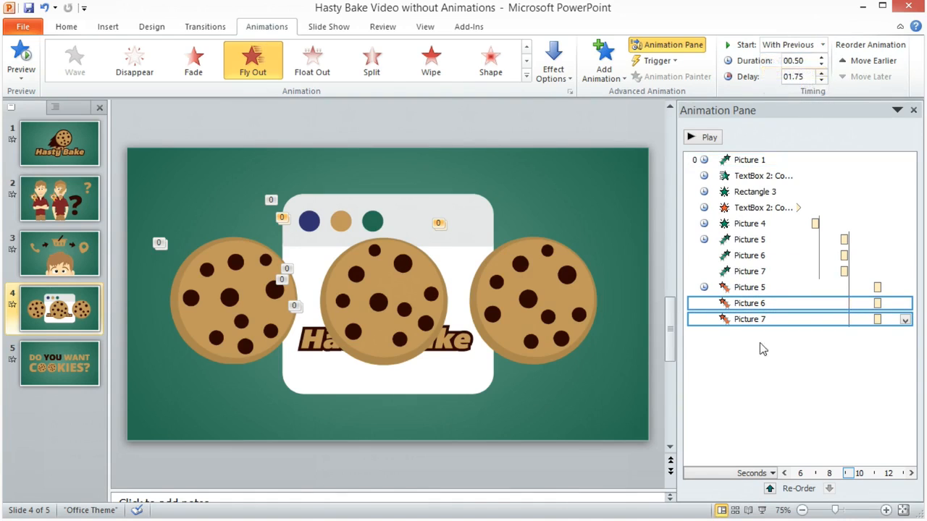
Reset the delay of all three cookies' Fly Out exits to 0 seconds
{"action": "left_click", "coordinate": [775, 287]}
{"action": "left_click", "coordinate": [776, 318], "text": "shift"}
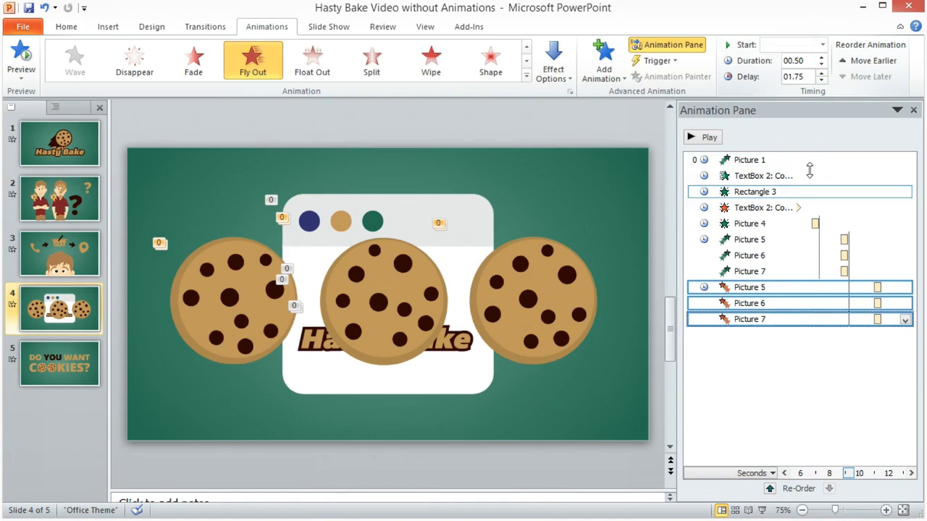
{"action": "left_click", "coordinate": [822, 80]}
{"action": "left_click", "coordinate": [821, 80]}
{"action": "left_click", "coordinate": [821, 80]}
{"action": "left_click", "coordinate": [822, 80]}
{"action": "left_click", "coordinate": [821, 80]}
{"action": "left_click", "coordinate": [821, 80]}
{"action": "left_click", "coordinate": [821, 79]}
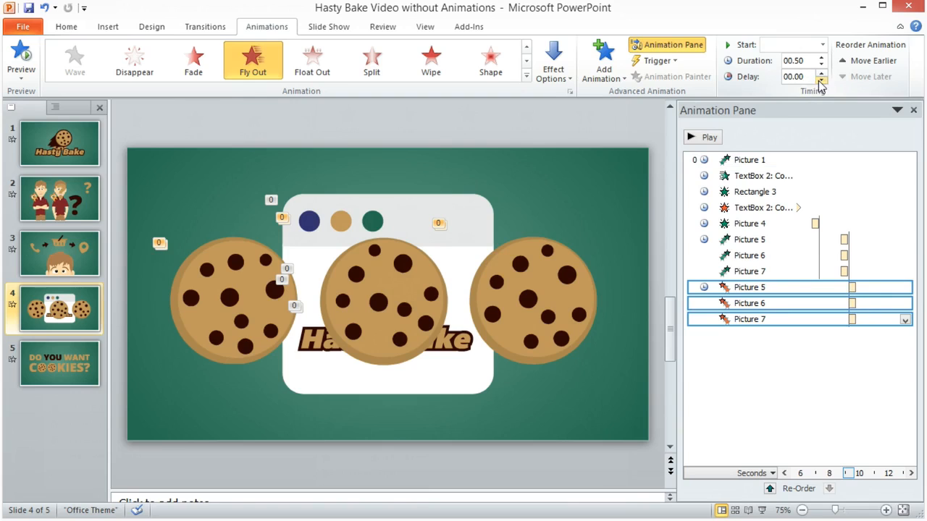
{"action": "left_click", "coordinate": [779, 360]}
Try a 2-second delay on the left cookie's Fly Out exit, then return it to 0 seconds
{"action": "left_click", "coordinate": [776, 288]}
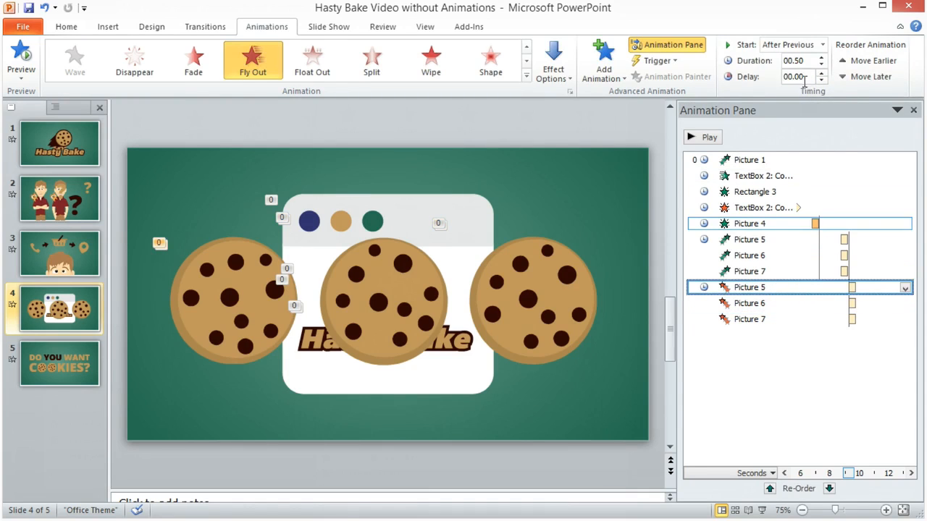
{"action": "left_click", "coordinate": [807, 45]}
{"action": "left_click", "coordinate": [793, 85]}
{"action": "left_click", "coordinate": [821, 73]}
{"action": "left_click", "coordinate": [821, 72]}
{"action": "left_click", "coordinate": [821, 72]}
{"action": "left_click", "coordinate": [822, 72]}
{"action": "left_click", "coordinate": [821, 73]}
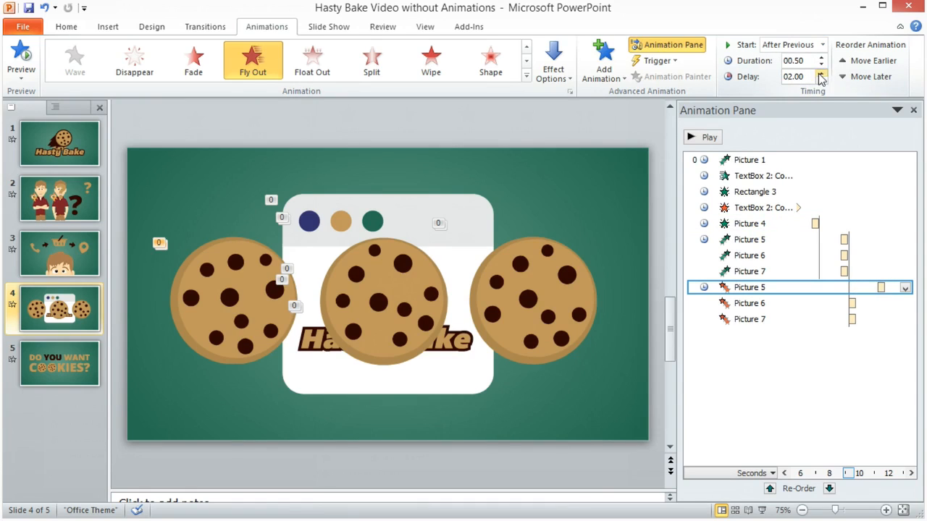
{"action": "left_click", "coordinate": [821, 80]}
{"action": "left_click", "coordinate": [820, 80]}
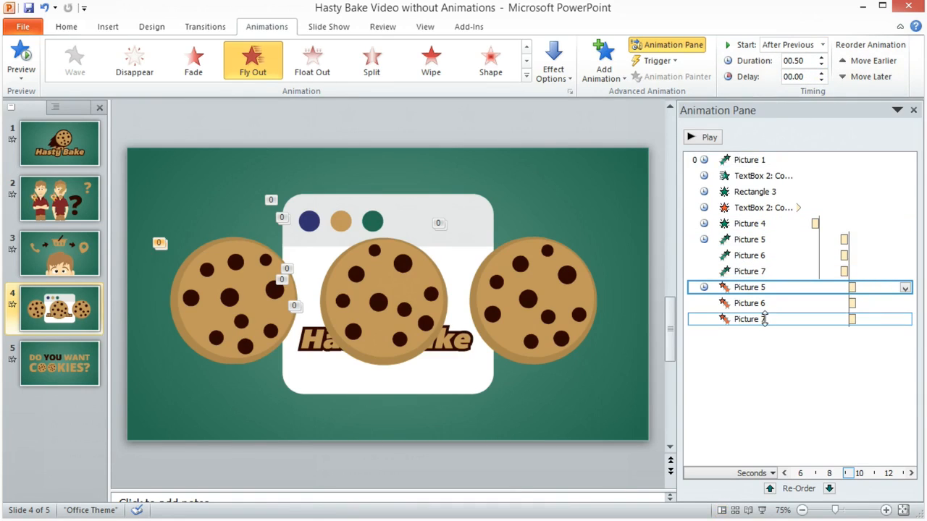
Set the delay of all three cookies' Fly Out exits together to 1.5 seconds
{"action": "left_click", "coordinate": [764, 319], "text": "shift"}
{"action": "left_click", "coordinate": [821, 74]}
{"action": "left_click", "coordinate": [822, 74]}
{"action": "left_click", "coordinate": [821, 74]}
{"action": "left_click", "coordinate": [822, 74]}
{"action": "left_click", "coordinate": [822, 74]}
{"action": "left_click", "coordinate": [822, 74]}
{"action": "left_click", "coordinate": [821, 79]}
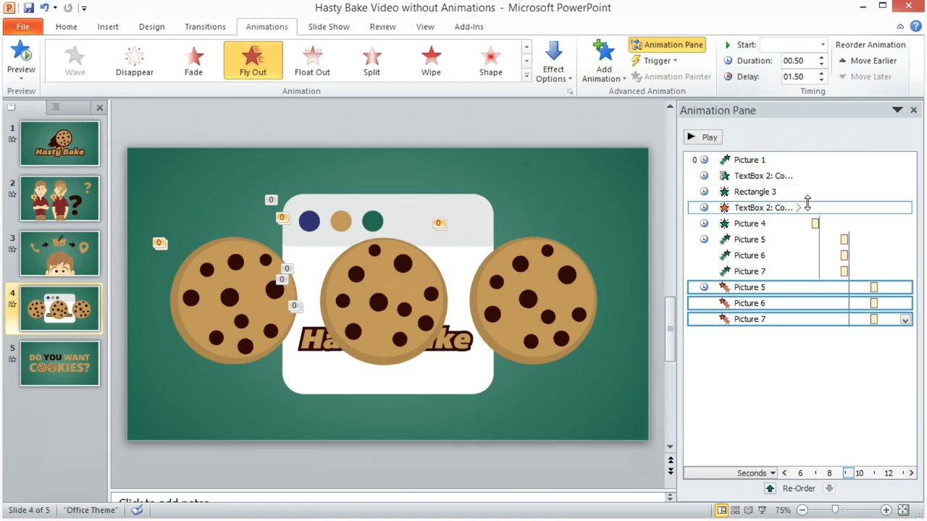
{"action": "left_click", "coordinate": [782, 384]}
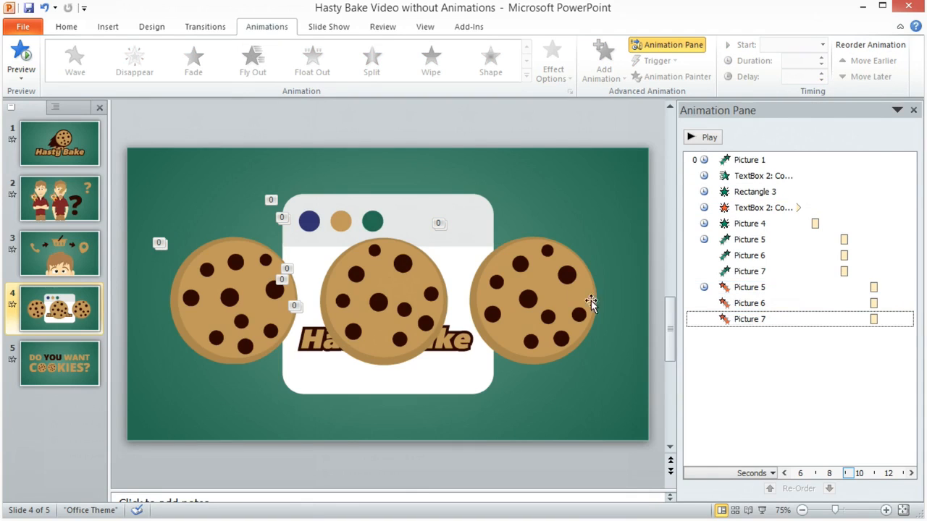
Set the direction of the right and left cookies' Fly Out exits to To Top and preview the slide's animations
{"action": "left_click", "coordinate": [765, 319]}
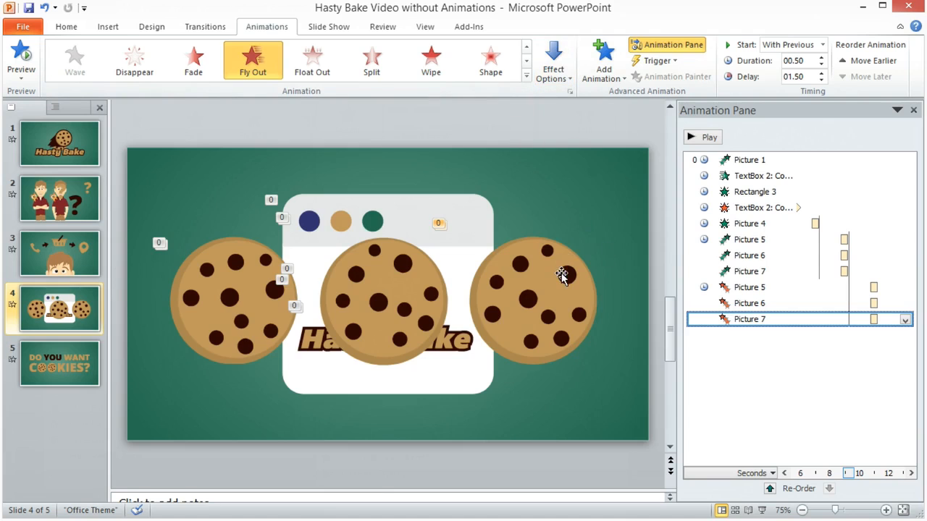
{"action": "left_click", "coordinate": [536, 304]}
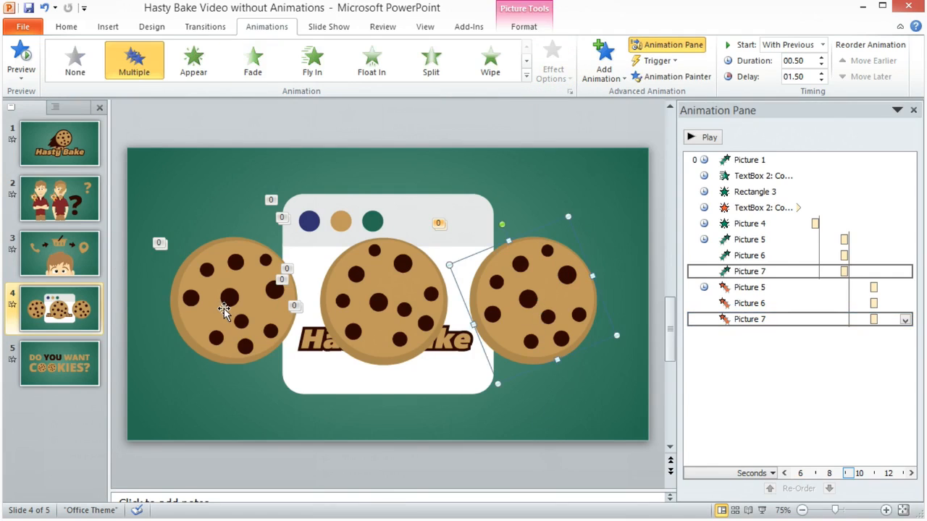
{"action": "left_click", "coordinate": [236, 296], "text": "shift"}
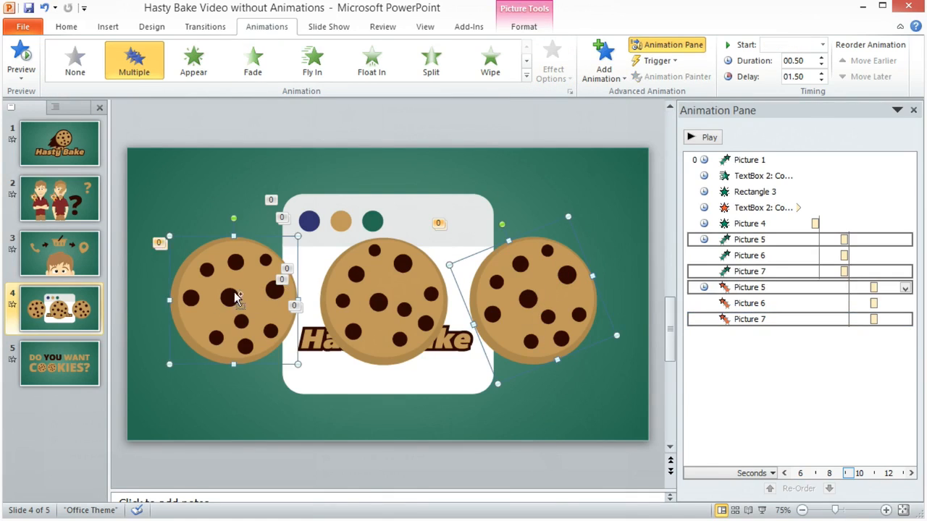
{"action": "left_click", "coordinate": [760, 319]}
{"action": "left_click", "coordinate": [558, 73]}
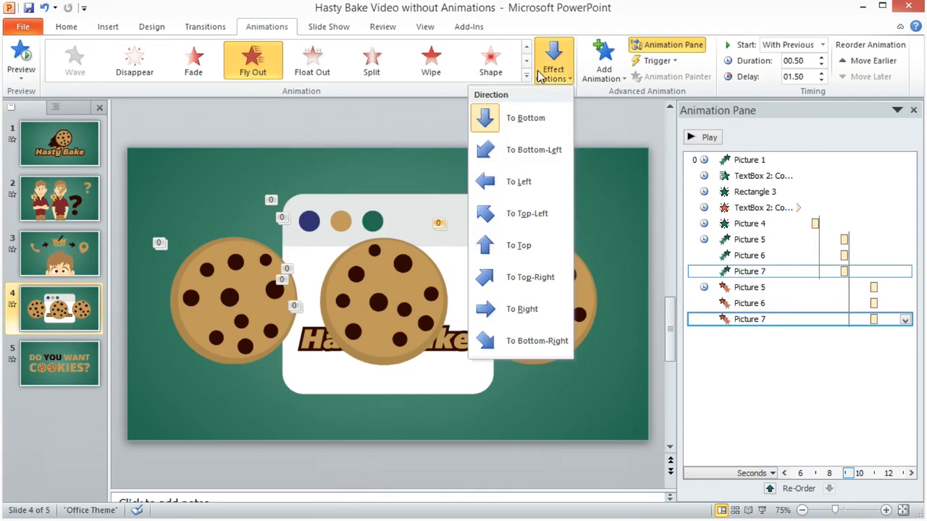
{"action": "left_click", "coordinate": [532, 252]}
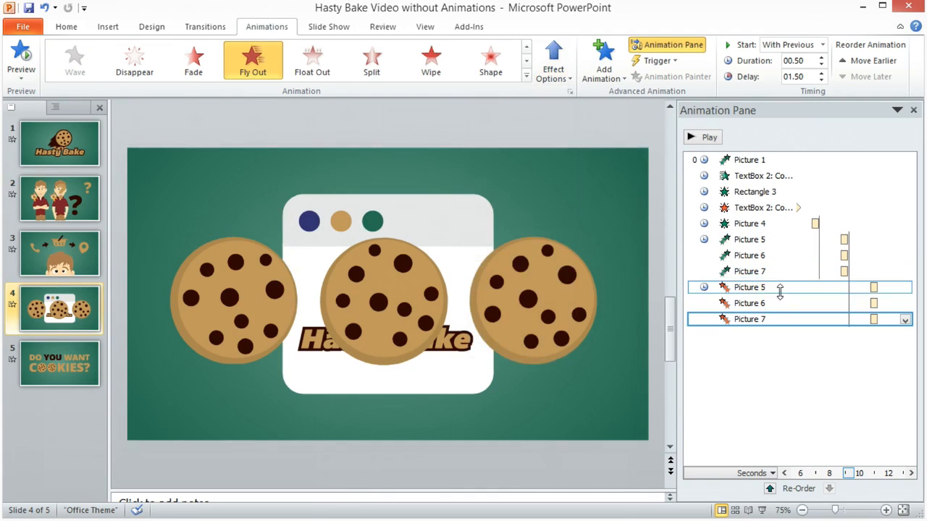
{"action": "left_click", "coordinate": [553, 69]}
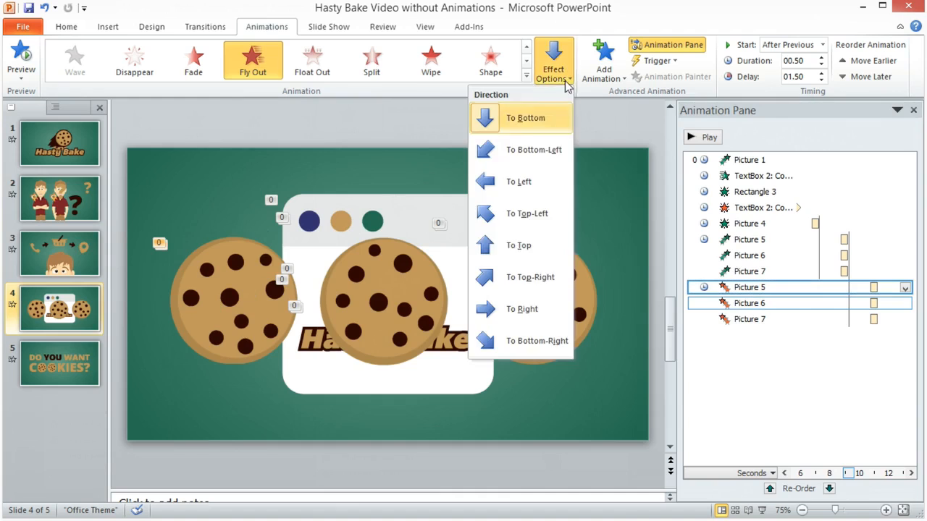
{"action": "left_click", "coordinate": [536, 252]}
{"action": "left_click", "coordinate": [745, 366]}
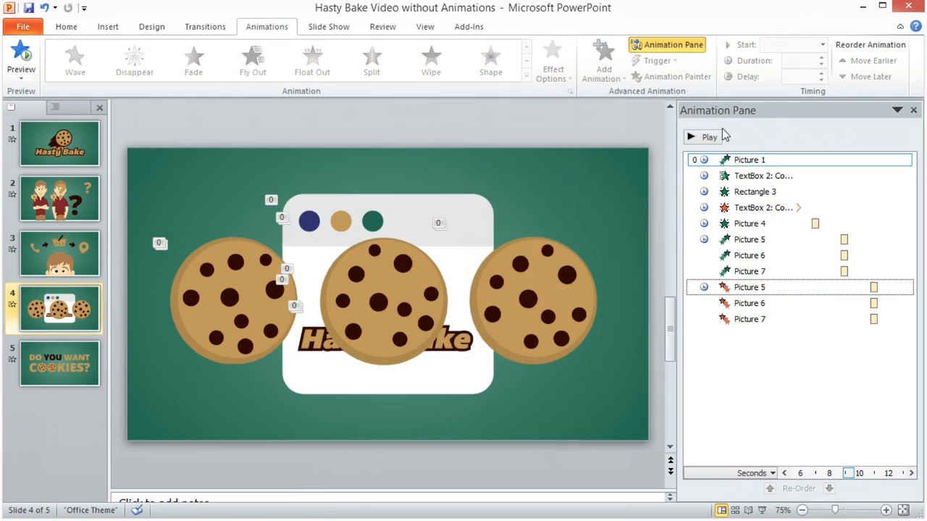
{"action": "left_click", "coordinate": [713, 139]}
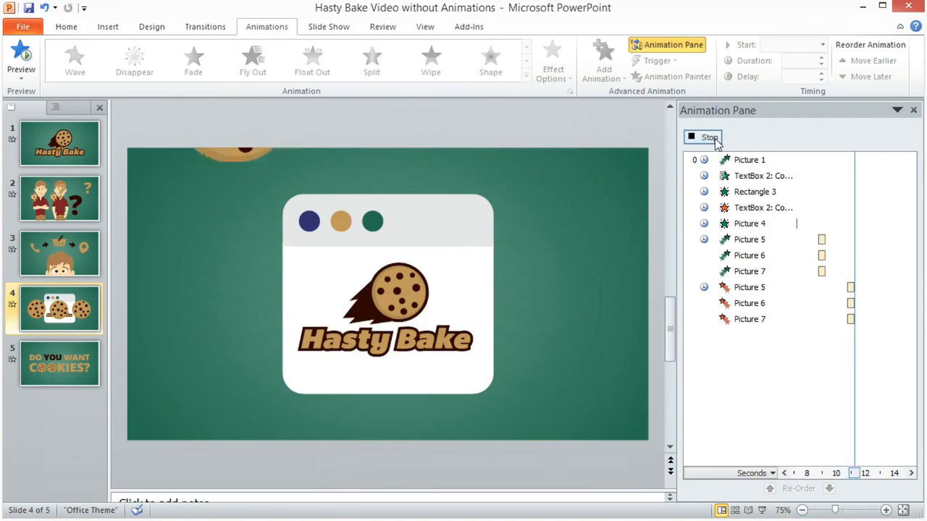
{"action": "left_click", "coordinate": [710, 138]}
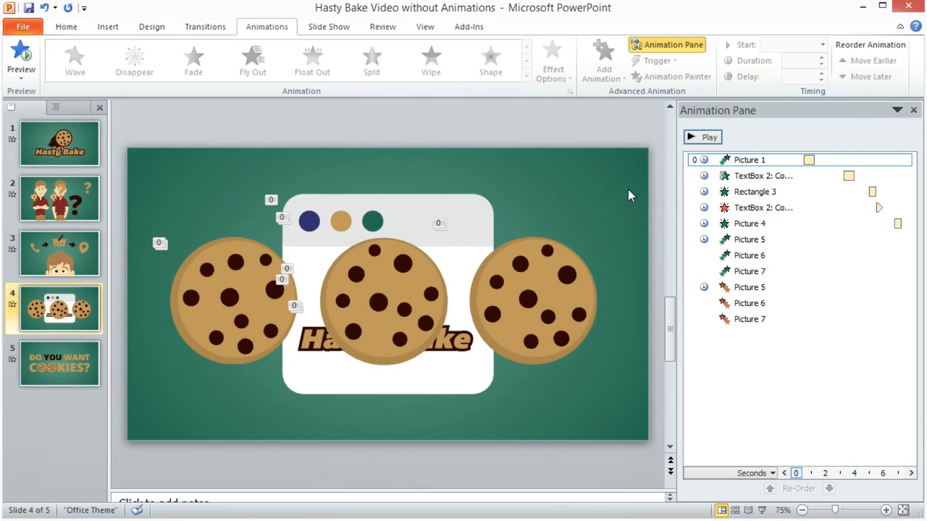
Add a Fade exit to Picture 1, the text box, Rectangle 3 and Picture 4, leaving out the cookies
{"action": "mouse_move", "coordinate": [250, 158]}
{"action": "left_mouse_down"}
{"action": "mouse_move", "coordinate": [470, 388]}
{"action": "mouse_move", "coordinate": [518, 423]}
{"action": "left_mouse_up"}
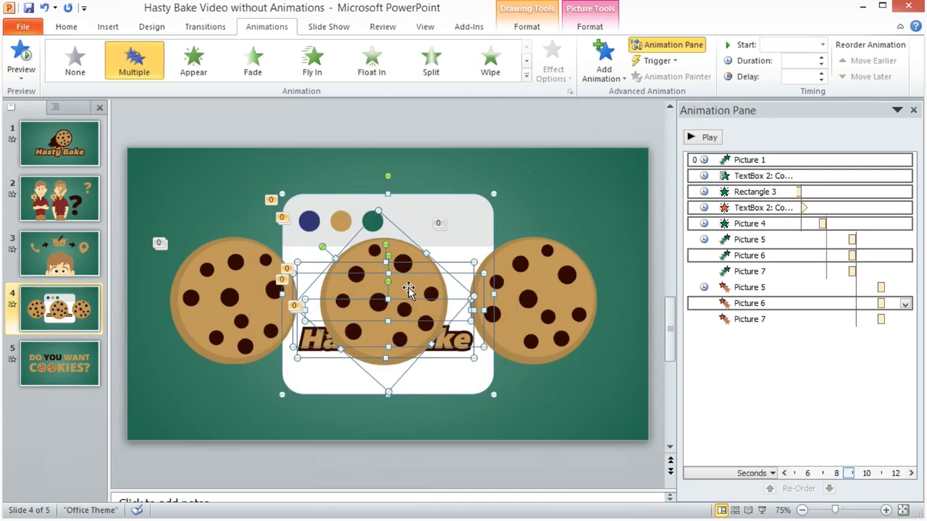
{"action": "left_click", "coordinate": [351, 166]}
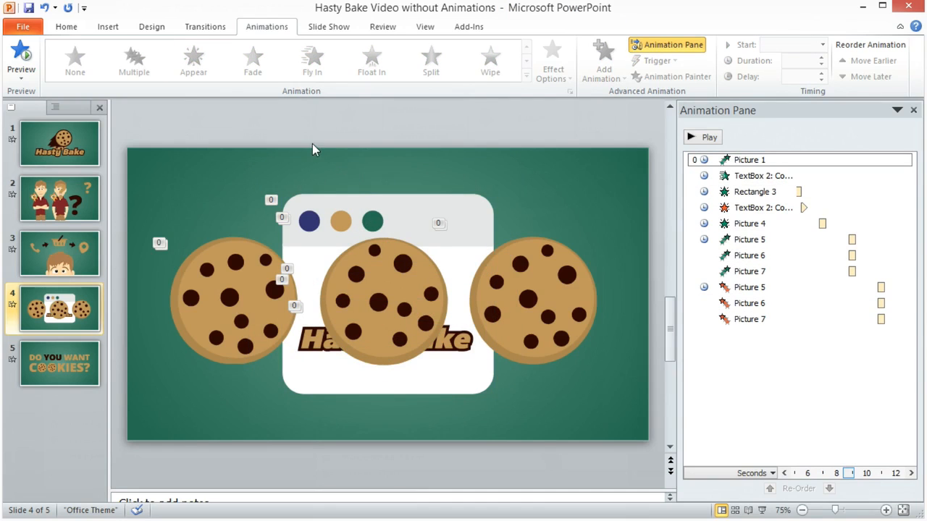
{"action": "mouse_move", "coordinate": [281, 182]}
{"action": "left_mouse_down"}
{"action": "mouse_move", "coordinate": [369, 302]}
{"action": "mouse_move", "coordinate": [520, 439]}
{"action": "left_mouse_up"}
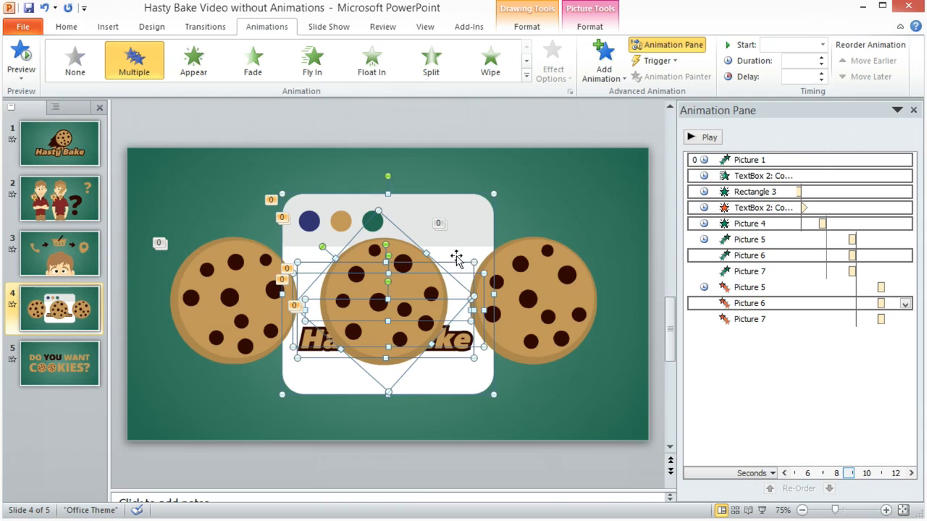
{"action": "left_click", "coordinate": [340, 249], "text": "ctrl"}
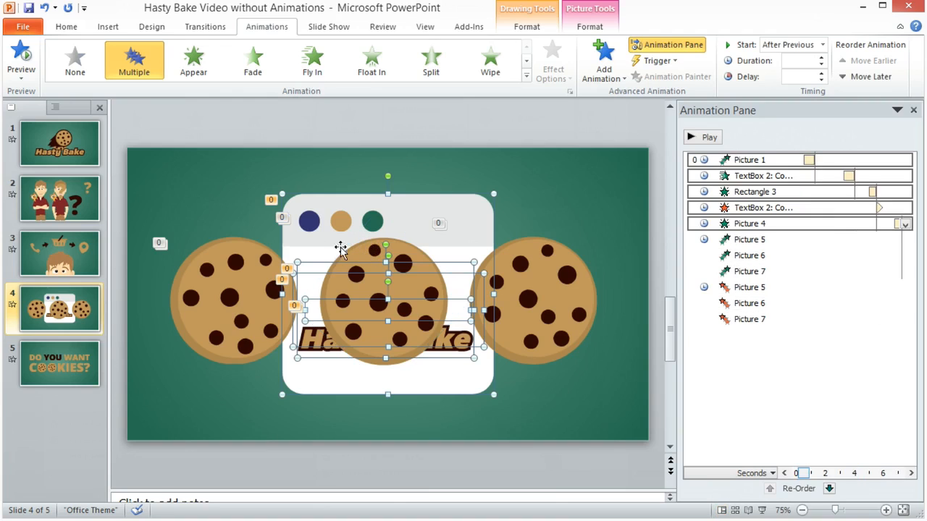
{"action": "left_click", "coordinate": [363, 254], "text": "ctrl"}
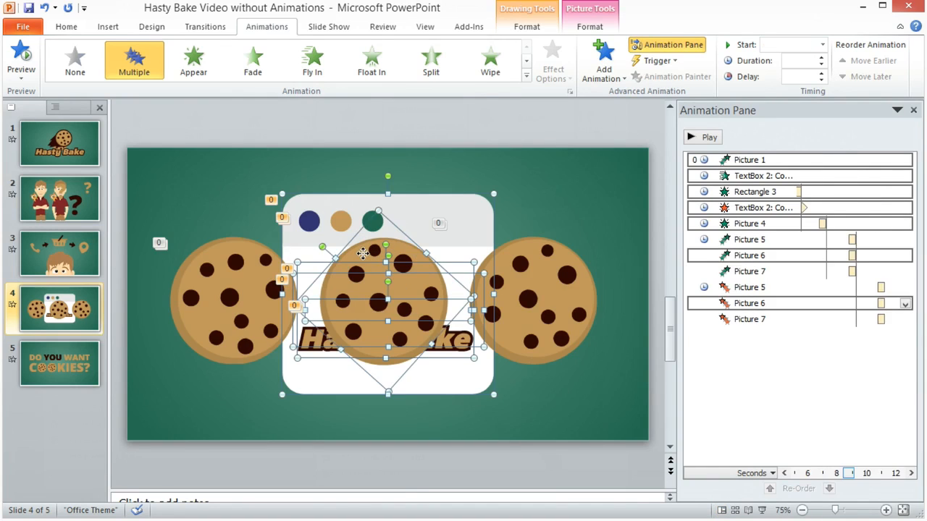
{"action": "left_click", "coordinate": [362, 253], "text": "ctrl"}
{"action": "left_click", "coordinate": [359, 252], "text": "ctrl"}
{"action": "left_click", "coordinate": [359, 253], "text": "ctrl"}
{"action": "left_click", "coordinate": [359, 253], "text": "ctrl"}
{"action": "left_click", "coordinate": [532, 265], "text": "ctrl"}
{"action": "left_click", "coordinate": [358, 251], "text": "ctrl"}
{"action": "left_click", "coordinate": [605, 78]}
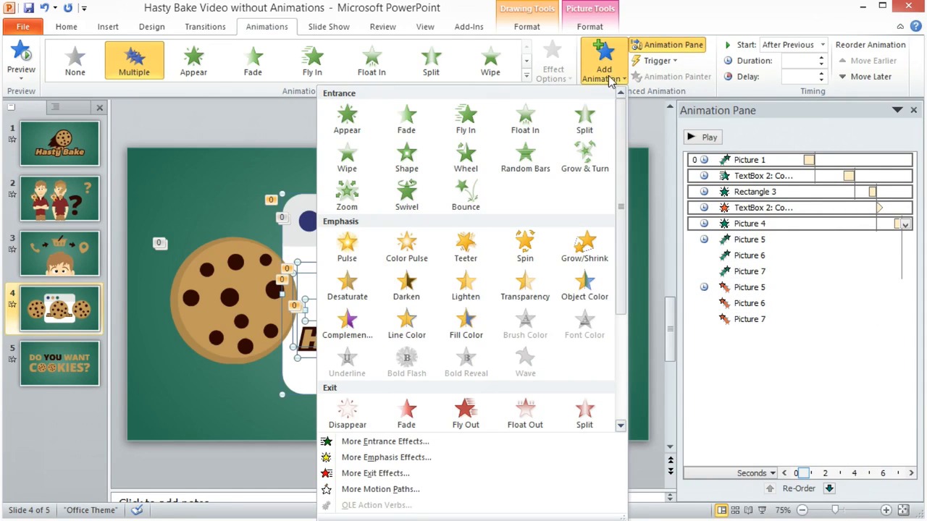
{"action": "left_click", "coordinate": [410, 419]}
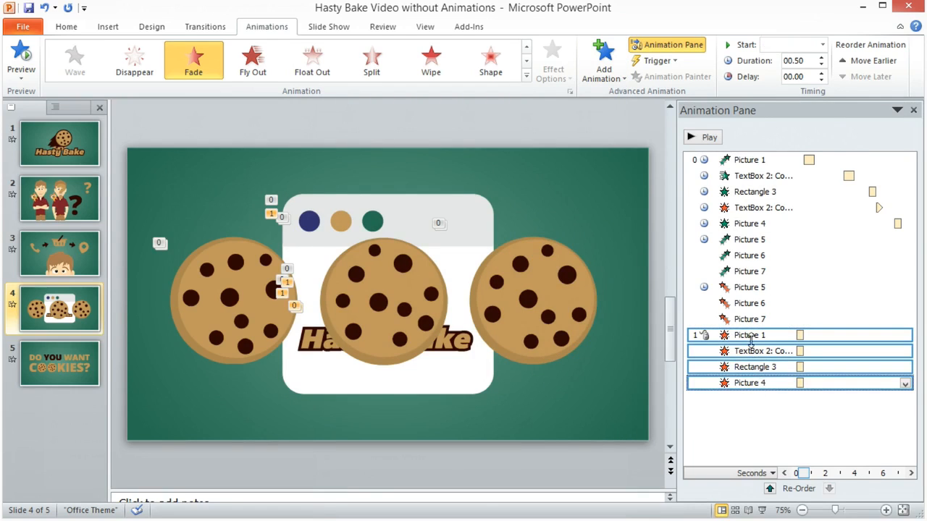
Reorder the four Fade exits ahead of the cookies' Fly In entrances and start the first one After Previous
{"action": "left_click_drag", "start_coordinate": [751, 335], "coordinate": [763, 239]}
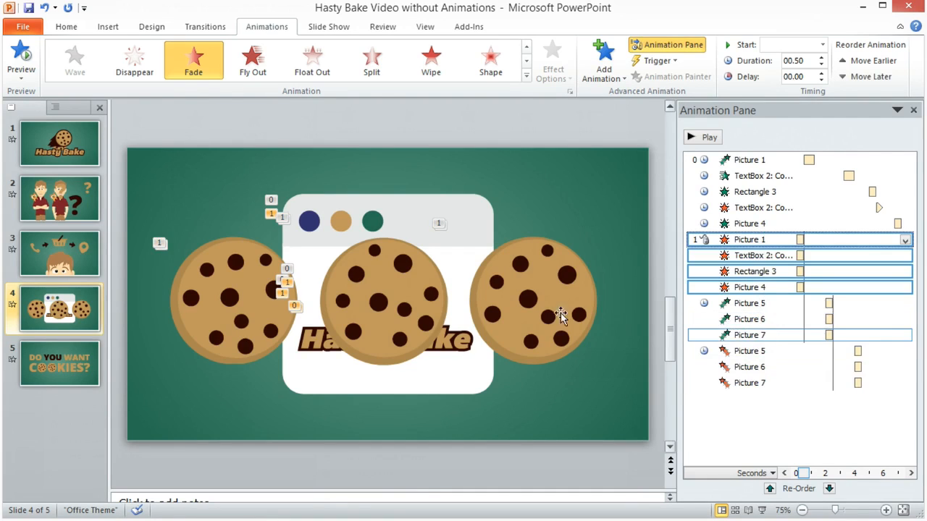
{"action": "left_click", "coordinate": [753, 243]}
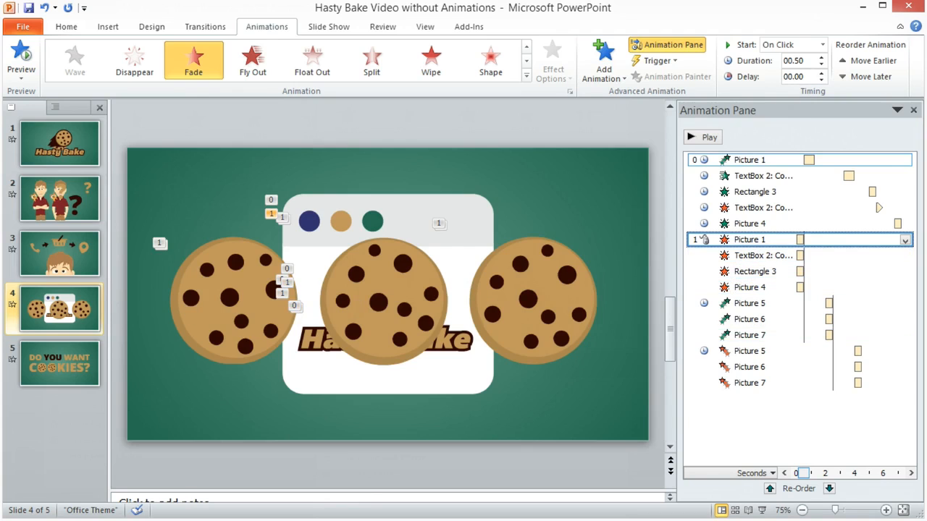
{"action": "left_click", "coordinate": [793, 44]}
{"action": "left_click", "coordinate": [789, 85]}
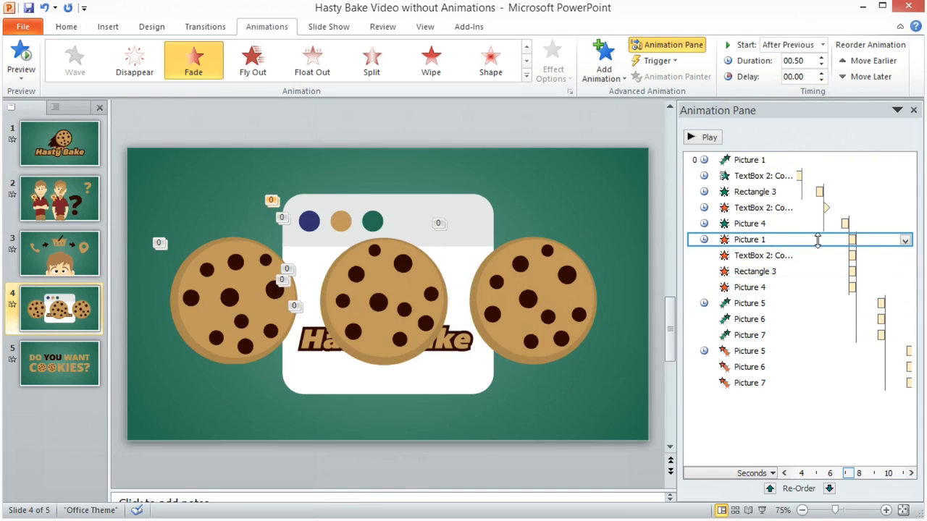
Set the delay of all four Fade exits together to 2 seconds and preview the whole slide
{"action": "left_click", "coordinate": [797, 287], "text": "shift"}
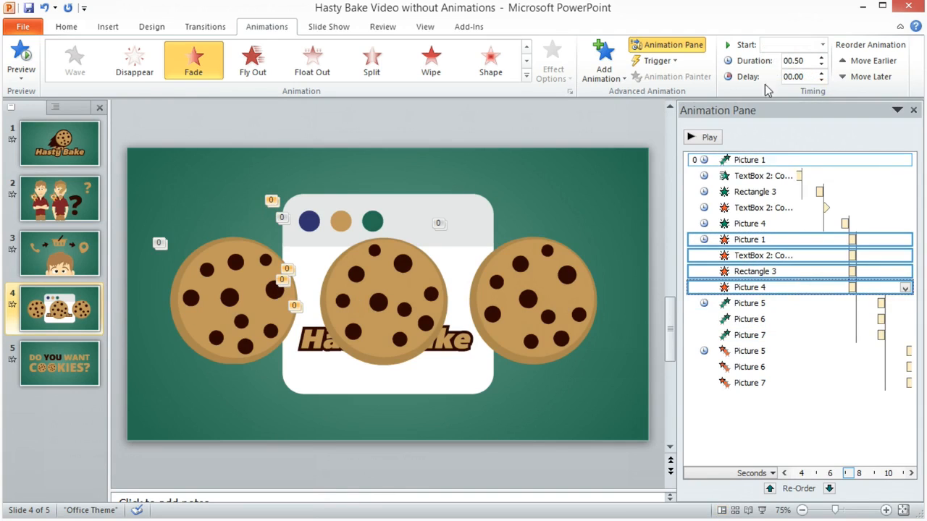
{"action": "left_click", "coordinate": [756, 240]}
{"action": "left_click", "coordinate": [752, 288], "text": "shift"}
{"action": "left_click", "coordinate": [822, 73]}
{"action": "left_click", "coordinate": [822, 73]}
{"action": "left_click", "coordinate": [822, 73]}
{"action": "left_click", "coordinate": [822, 73]}
{"action": "left_click", "coordinate": [822, 73]}
{"action": "left_click", "coordinate": [822, 73]}
{"action": "left_click", "coordinate": [822, 74]}
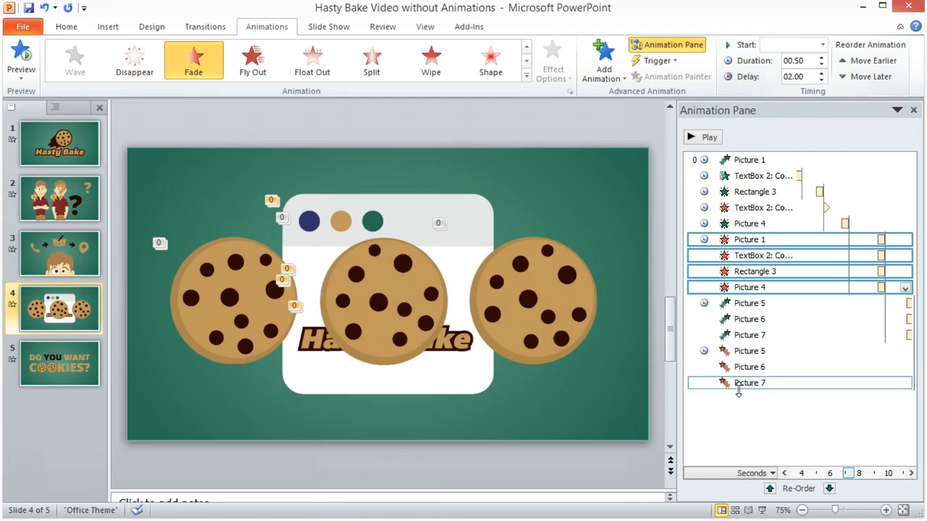
{"action": "left_click", "coordinate": [746, 417]}
{"action": "left_click", "coordinate": [709, 138]}
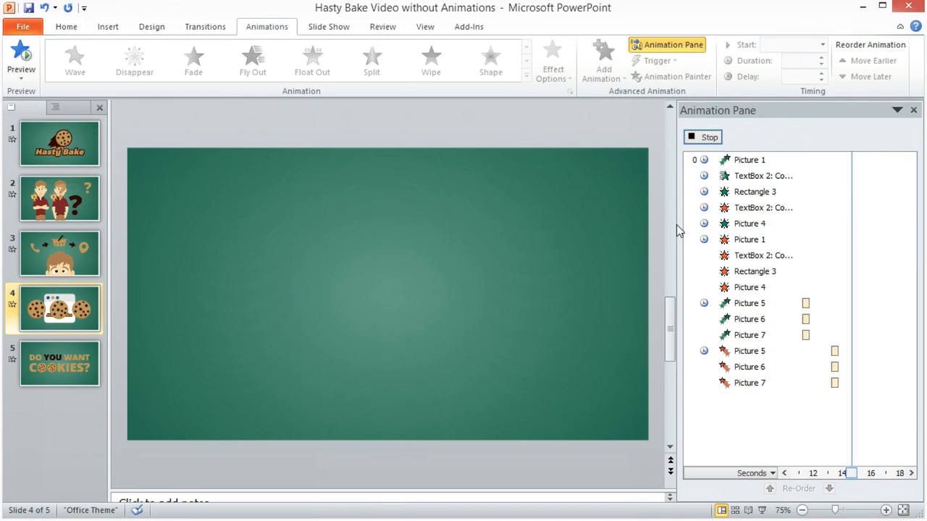
Change the shadow preset of the "DO YOU WANT COOKIES?" picture on slide 5
{"action": "left_click", "coordinate": [62, 373]}
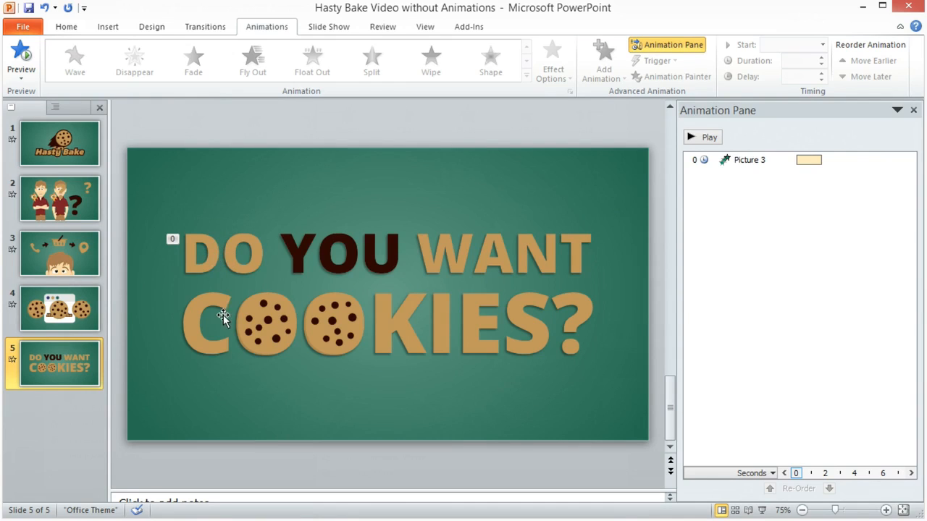
{"action": "left_click", "coordinate": [351, 263]}
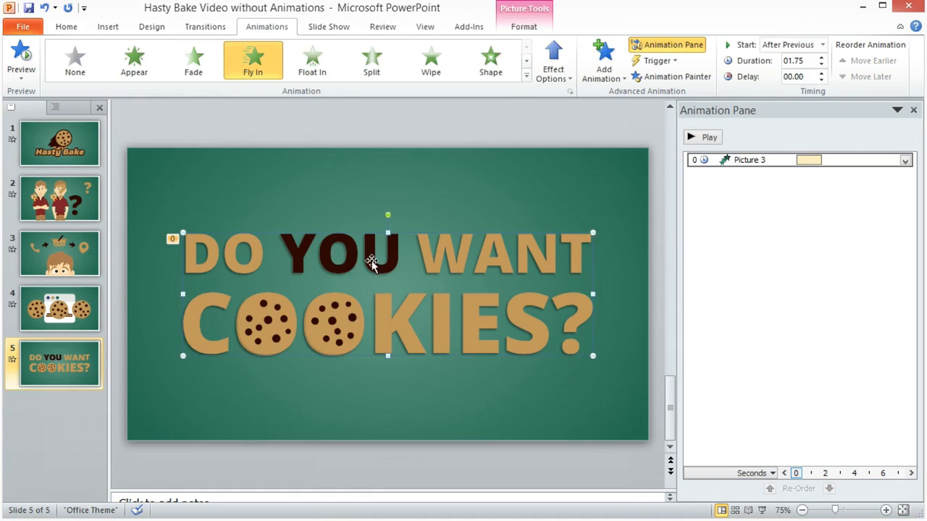
{"action": "left_click", "coordinate": [524, 27]}
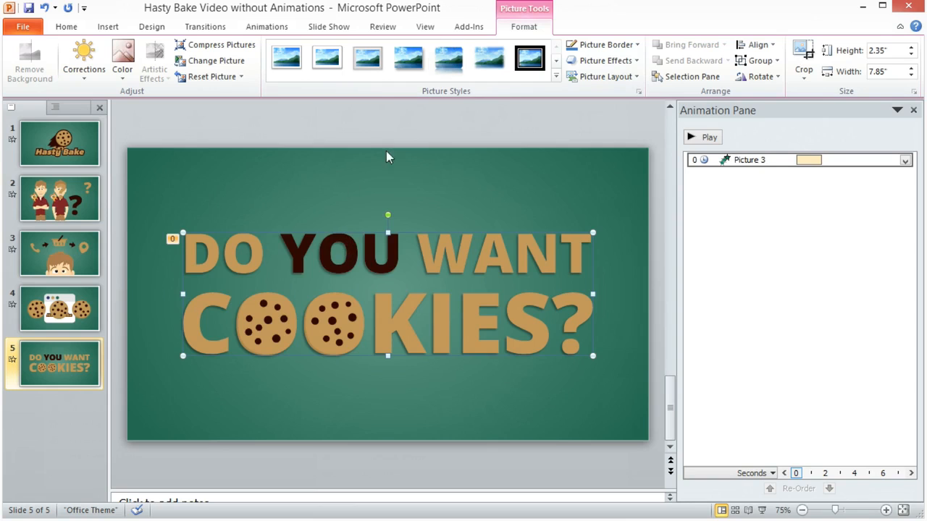
{"action": "left_click", "coordinate": [258, 153]}
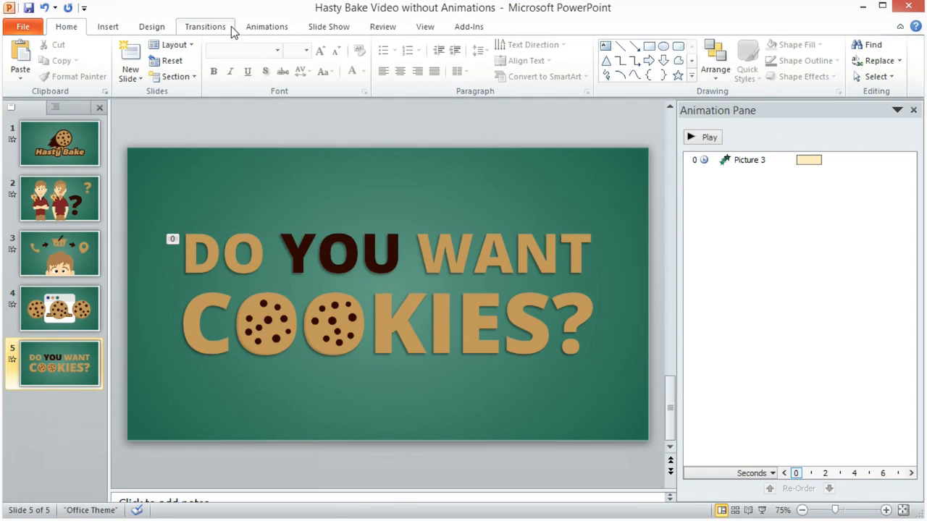
{"action": "left_click", "coordinate": [352, 272]}
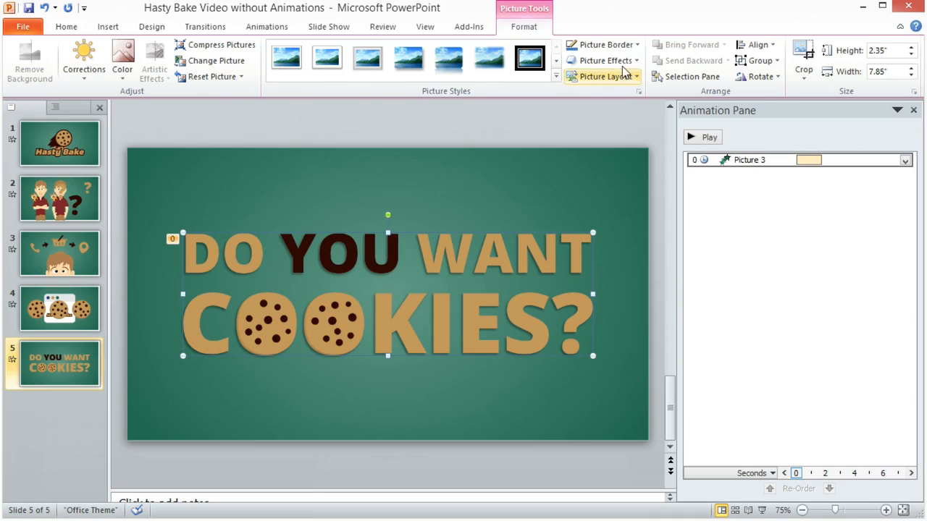
{"action": "left_click", "coordinate": [597, 61]}
{"action": "mouse_move", "coordinate": [593, 127]}
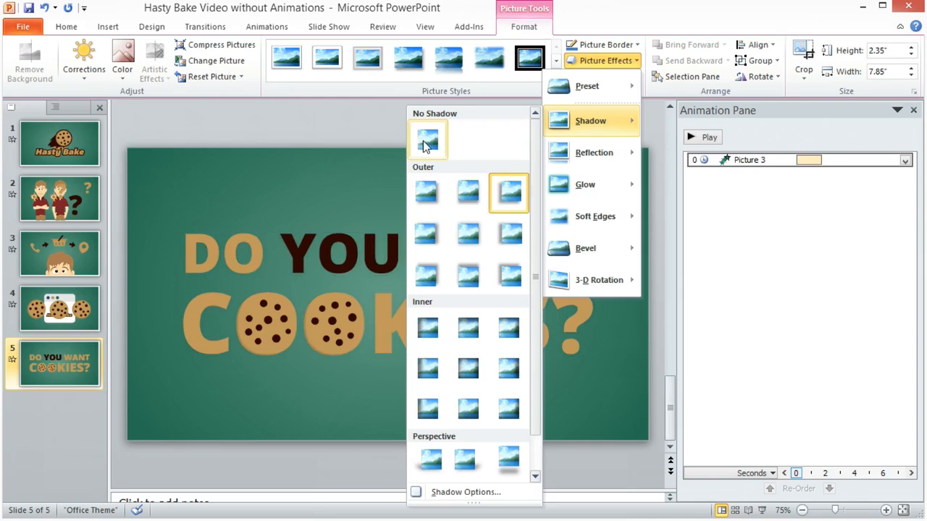
{"action": "left_click", "coordinate": [427, 205]}
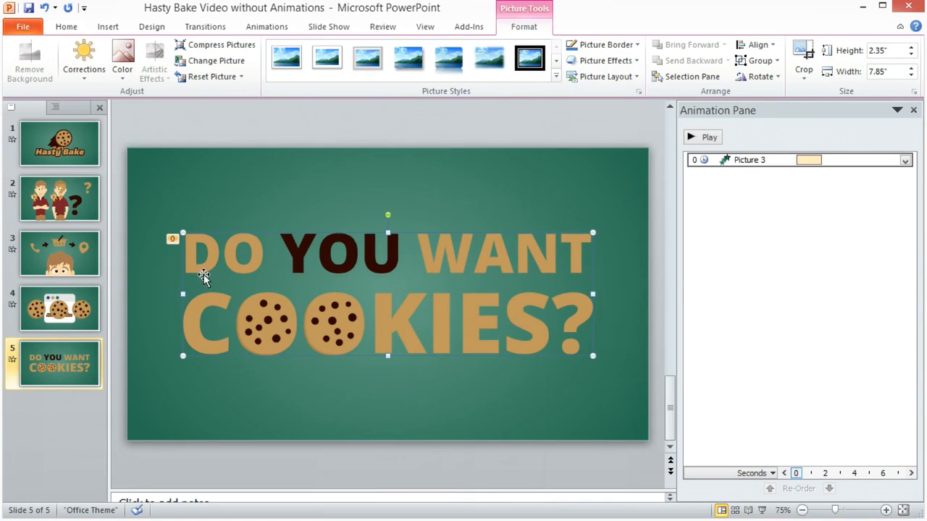